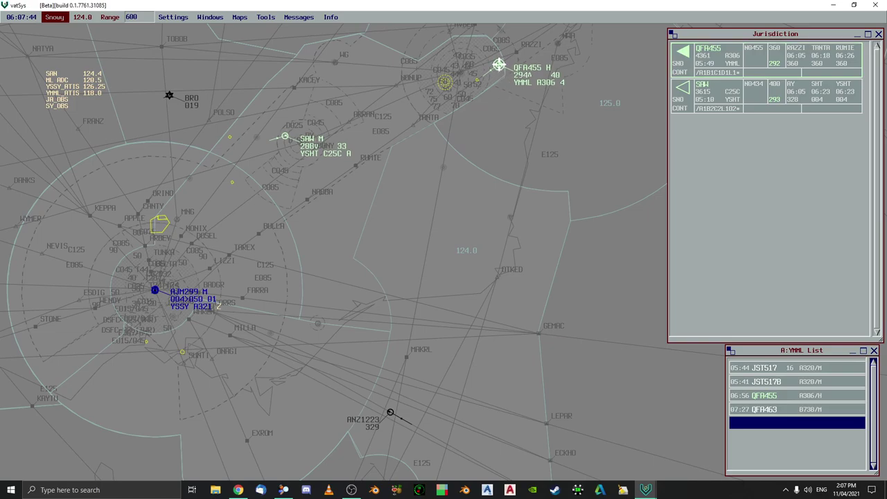
Ask QFA455 to contact ML-SNO_CTR on 124.0, then select SAW
left_click(491, 112)
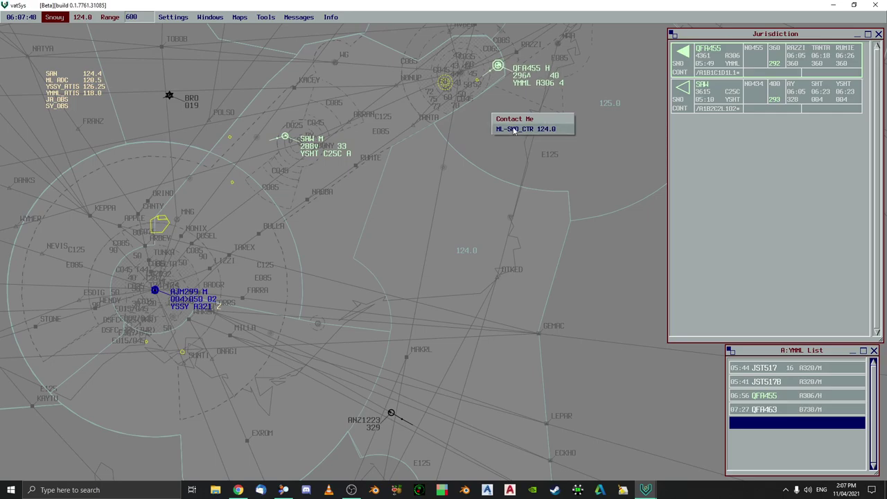
left_click(516, 129)
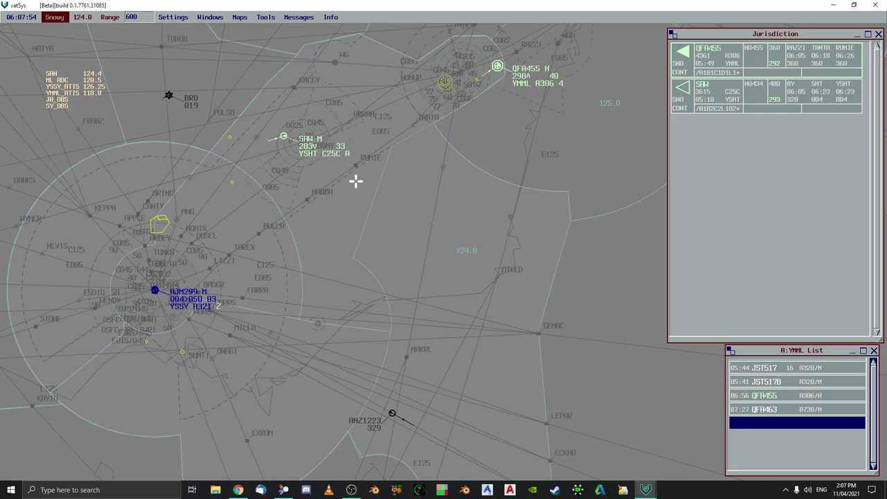
left_click(283, 137)
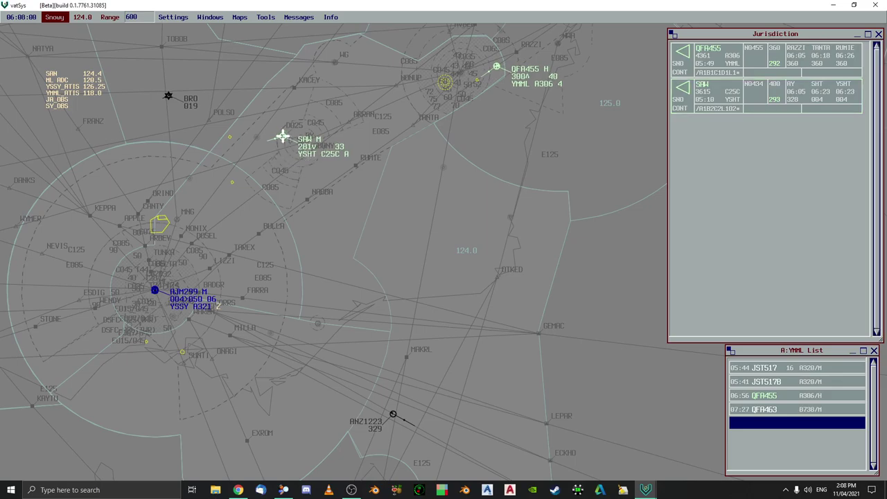
Pan the radar south and back north, then select QFA455's track
left_click_drag(283, 137, 313, 155)
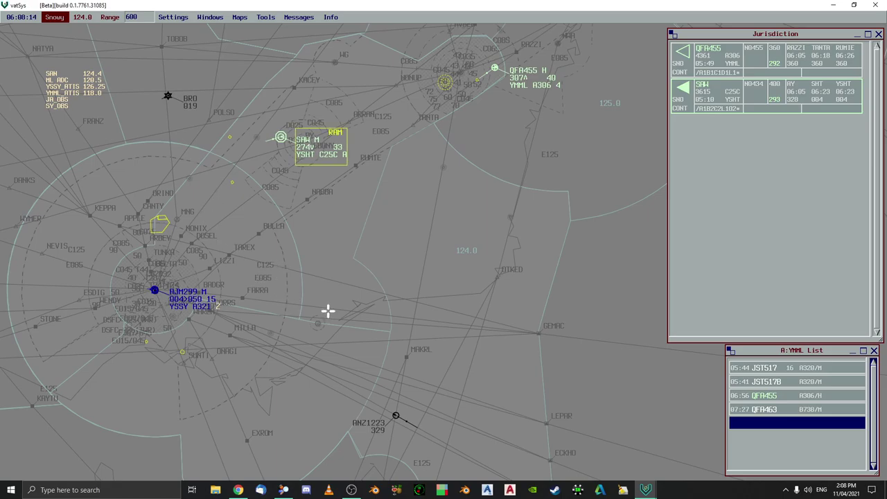
key("Down")
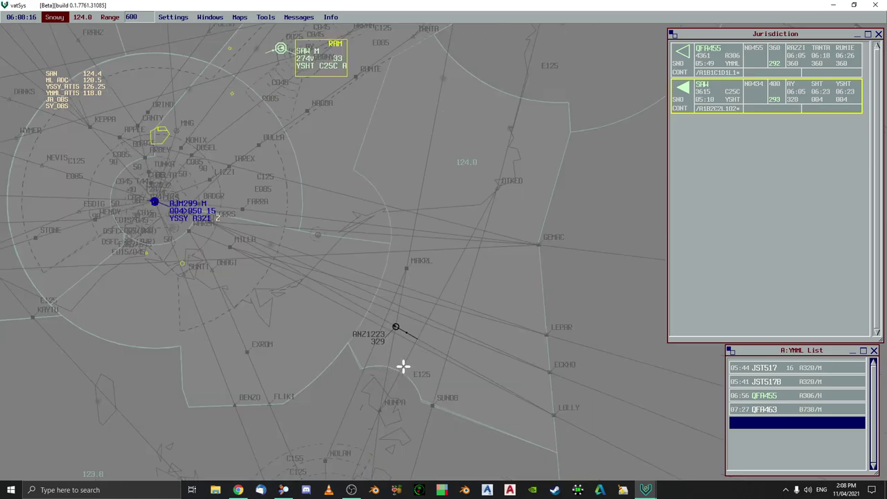
key("Up")
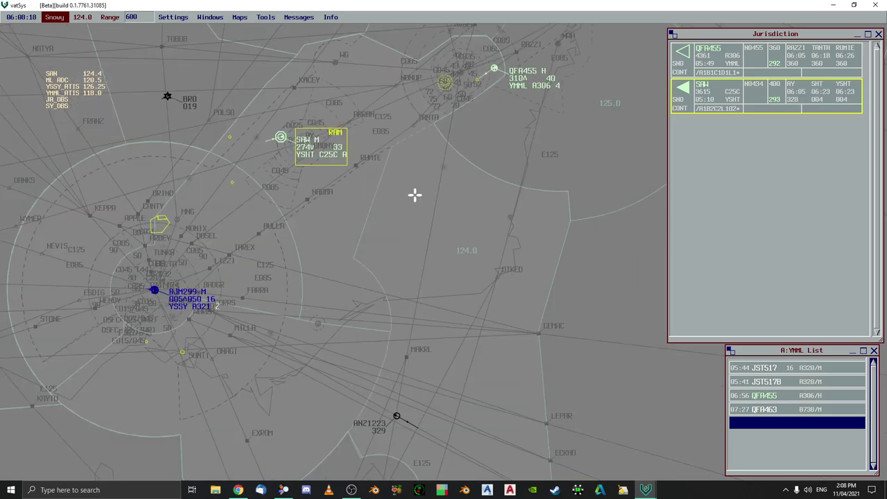
left_click(493, 68)
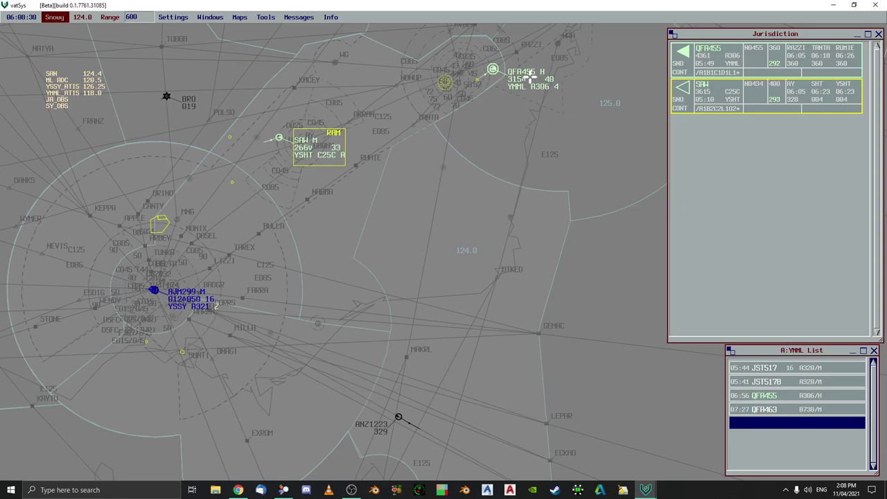
Clear QFA455 to flight level 360 from its level list
left_click(534, 80)
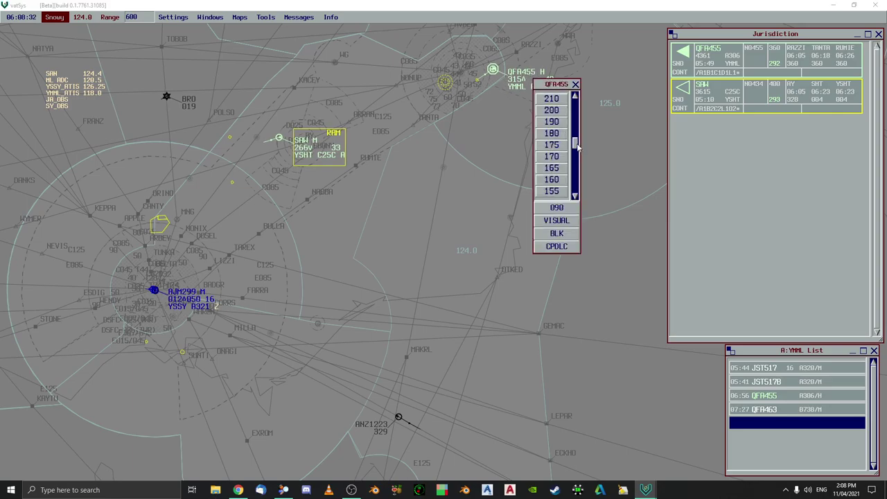
scroll(575, 143, "up", 5)
left_click(552, 144)
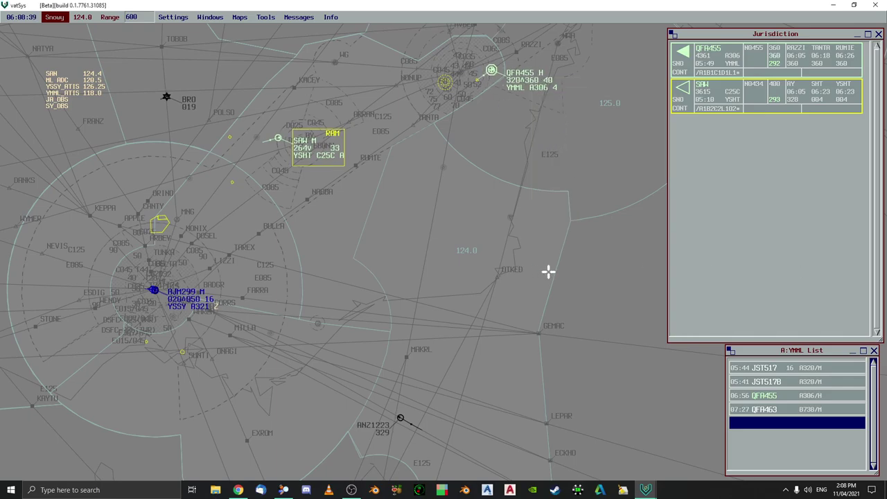
Return to the radar display, select SAW, and pan the map south
key("alt+Tab")
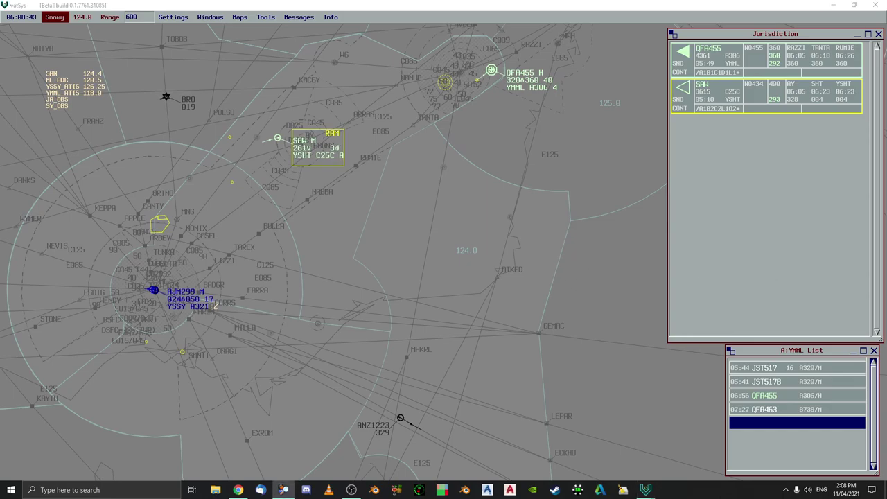
key("alt+Tab")
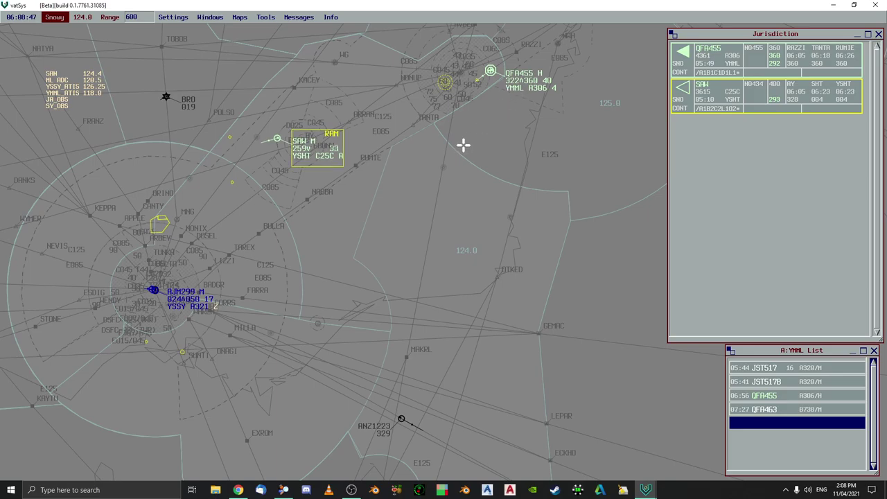
left_click(277, 139)
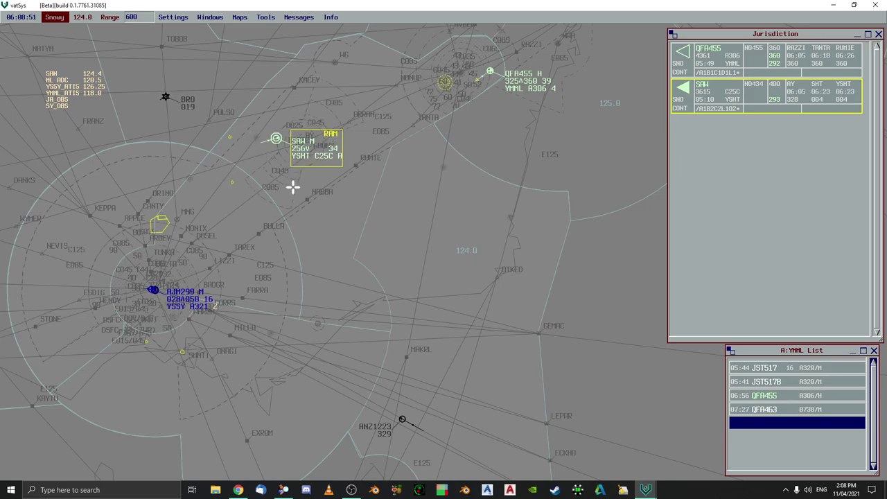
key("Down")
key("Down")
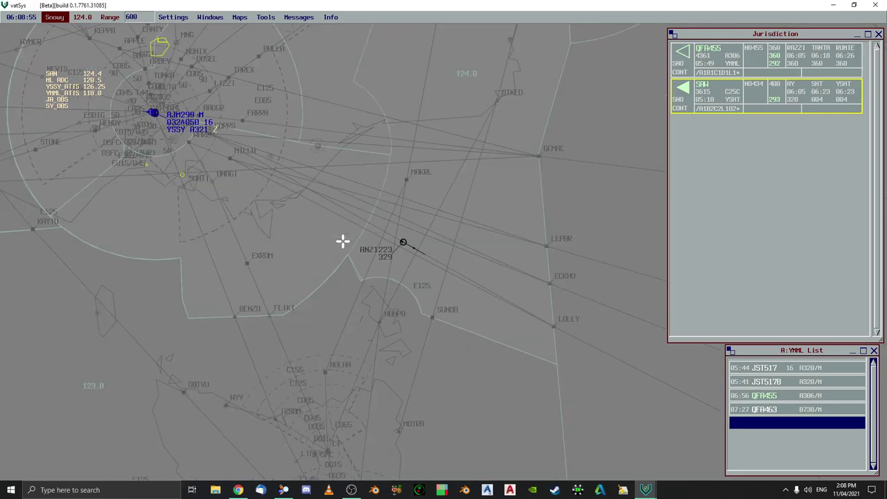
key("Up")
key("Up")
key("Down")
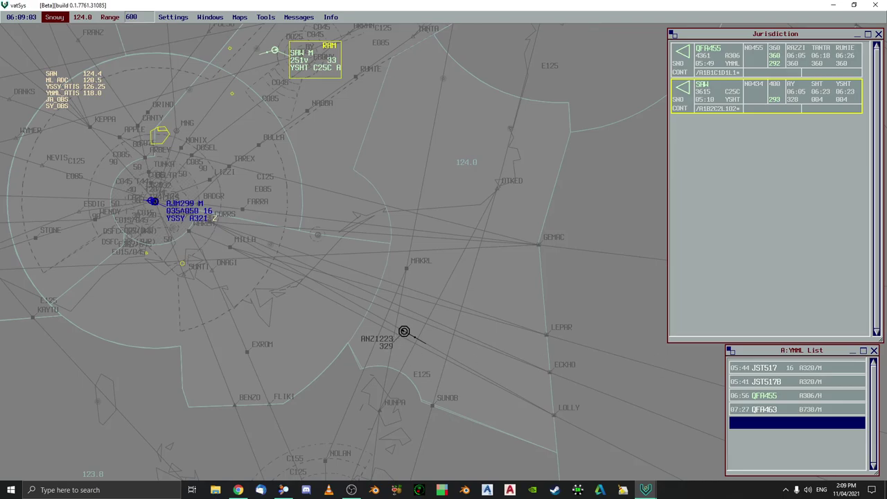
Check the Preactive strips, then accept ANZ1223 into the sector
left_click_drag(815, 21, 466, 48)
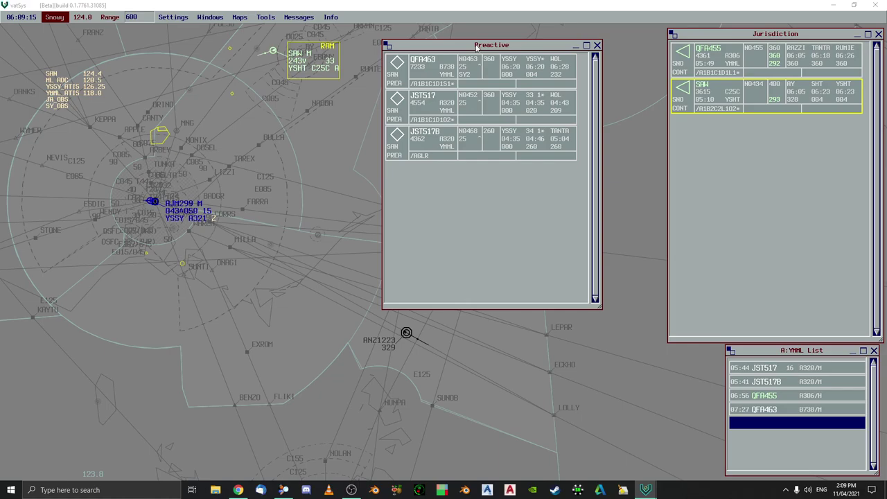
left_click(596, 45)
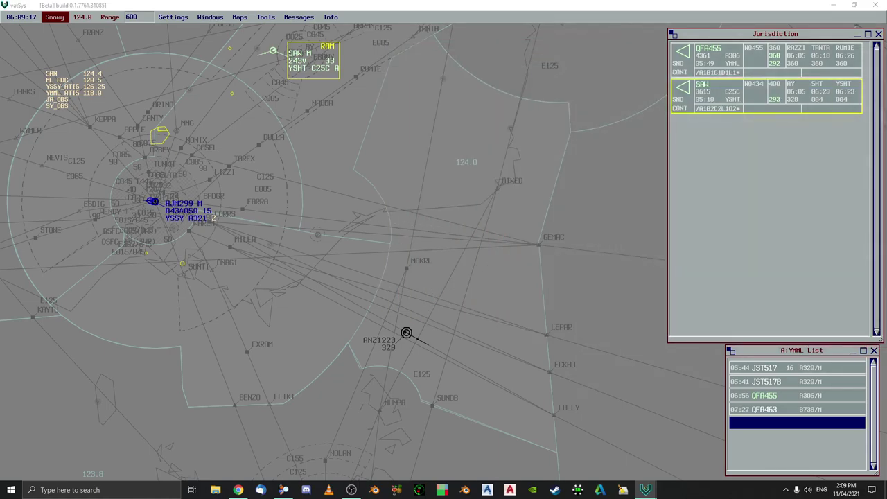
left_click(406, 333)
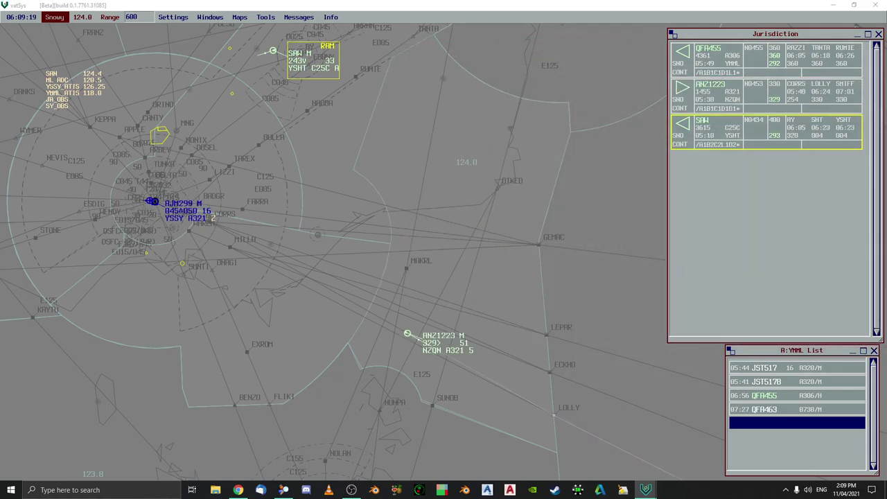
Place ANZ1223's data block below-left of its target and pan south
left_click(406, 333)
left_click_drag(426, 340, 354, 349)
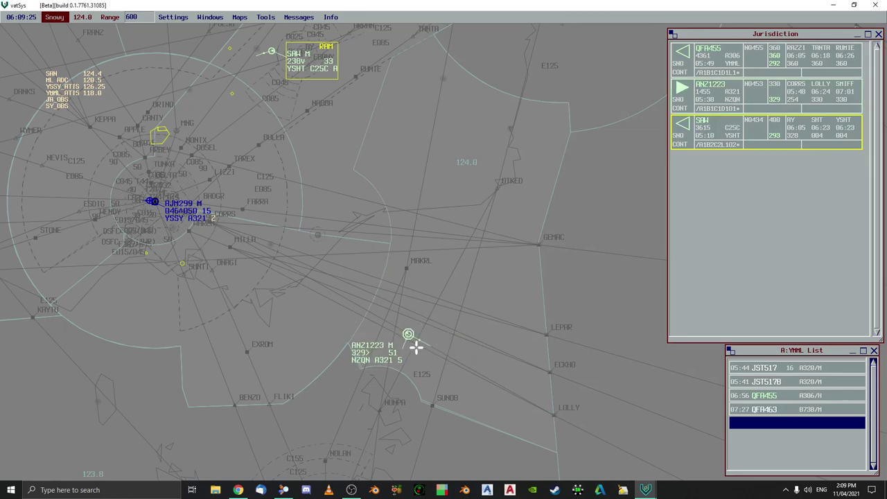
key("Down")
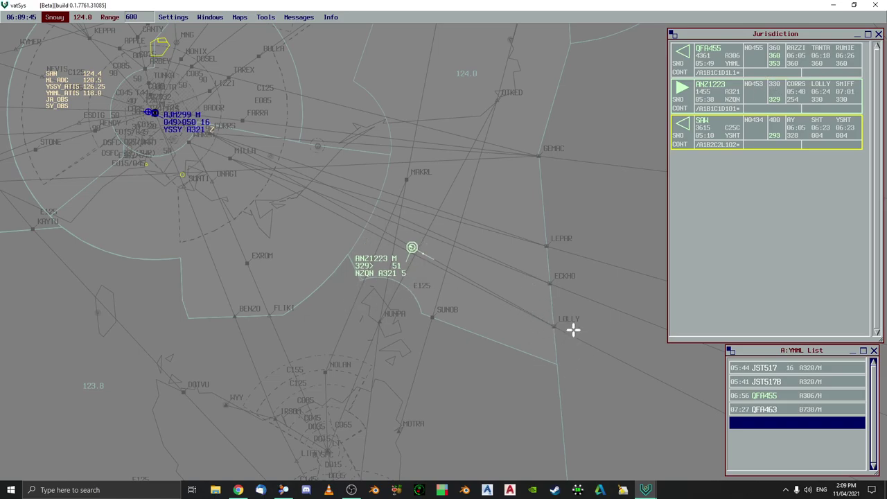
Nudge the frequency list up-left and clear ANZ1223 to flight level 330
key("Up")
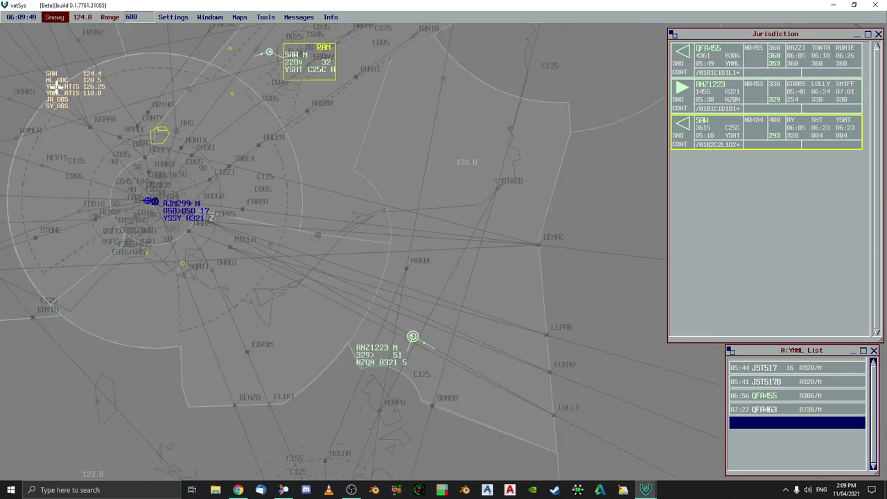
mouse_move(55, 83)
left_mouse_down()
mouse_move(55, 101)
mouse_move(51, 67)
left_mouse_up()
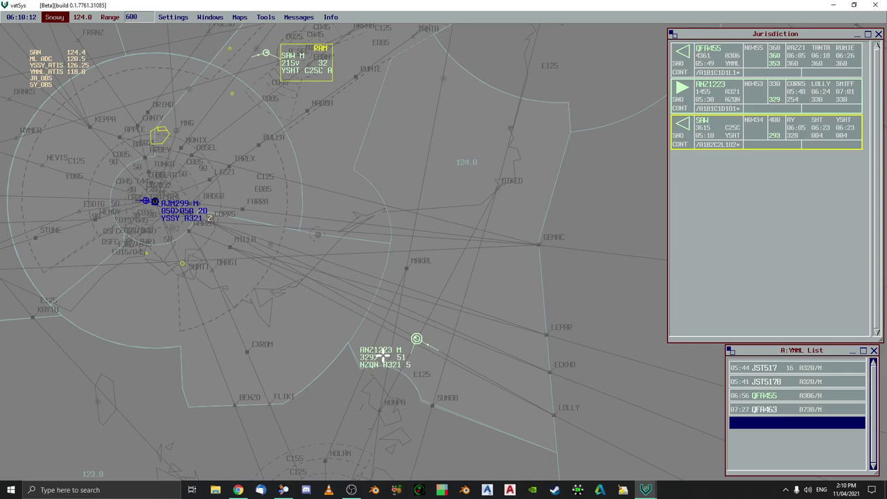
left_click(380, 356)
left_click_drag(425, 374, 428, 355)
left_click(403, 337)
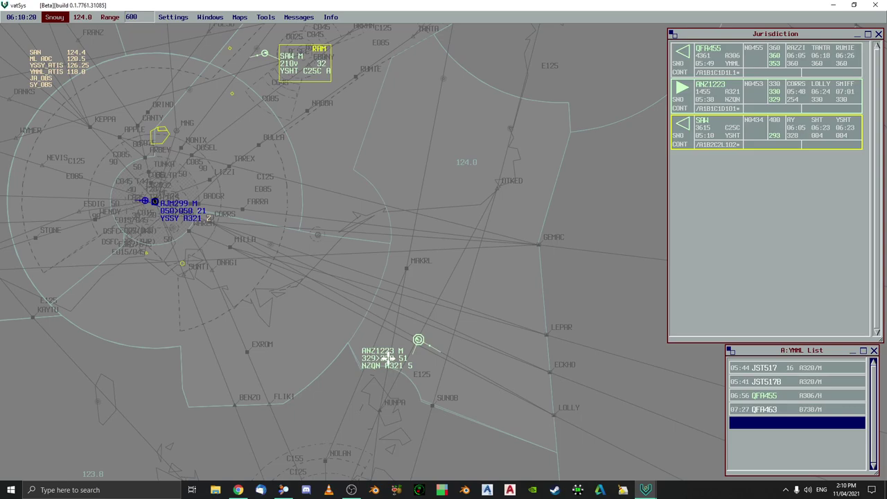
Pan the radar south and north to survey traffic, then select AJM299
key("Down")
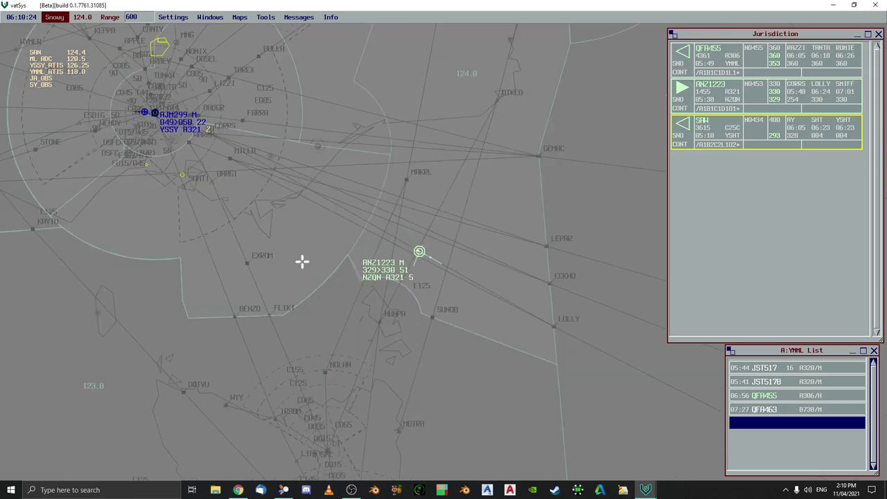
key("Up")
key("Up")
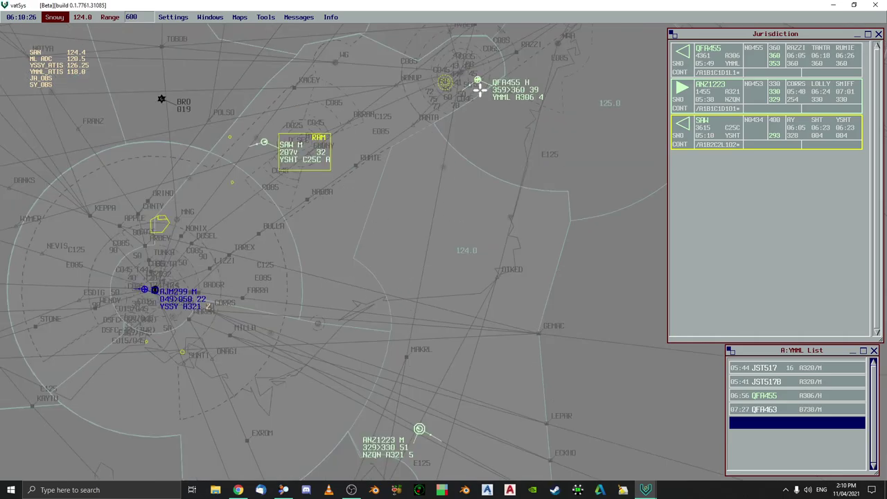
key("Down")
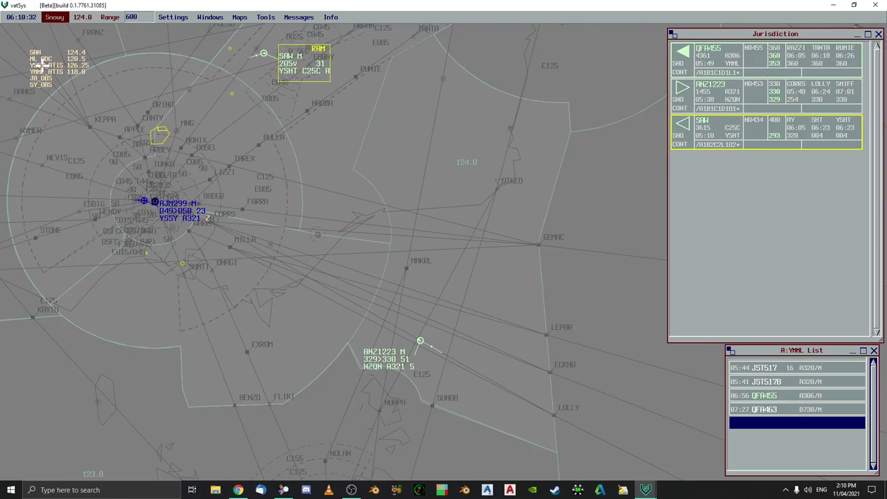
key("Up")
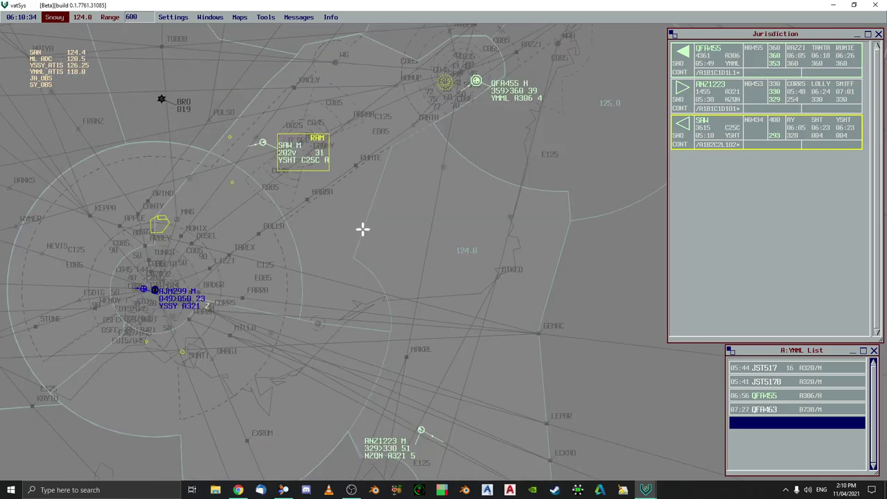
key("Down")
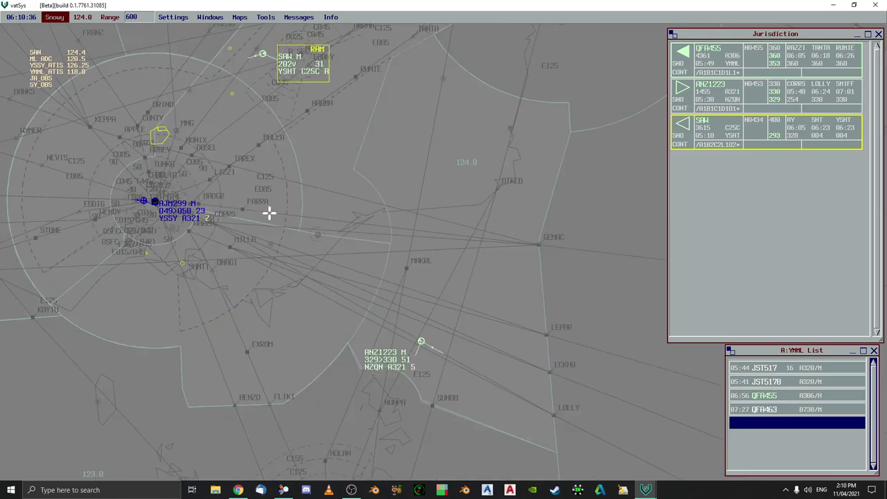
left_click(142, 201)
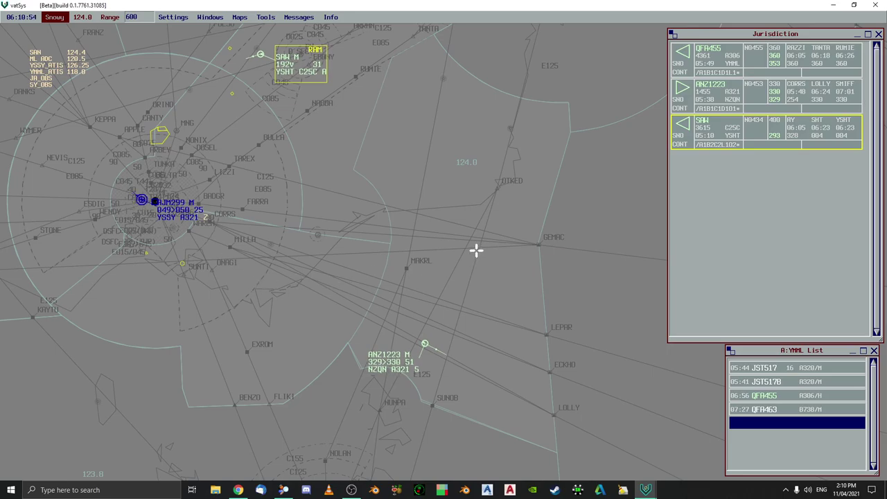
Assume AJM299, clear it to flight level 370, and shift the radar north
left_click(168, 201)
left_click(181, 206)
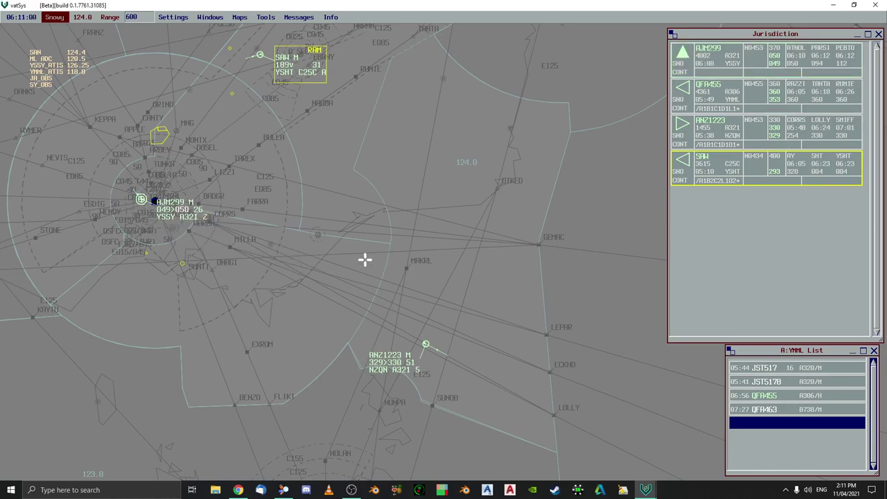
left_click(183, 209)
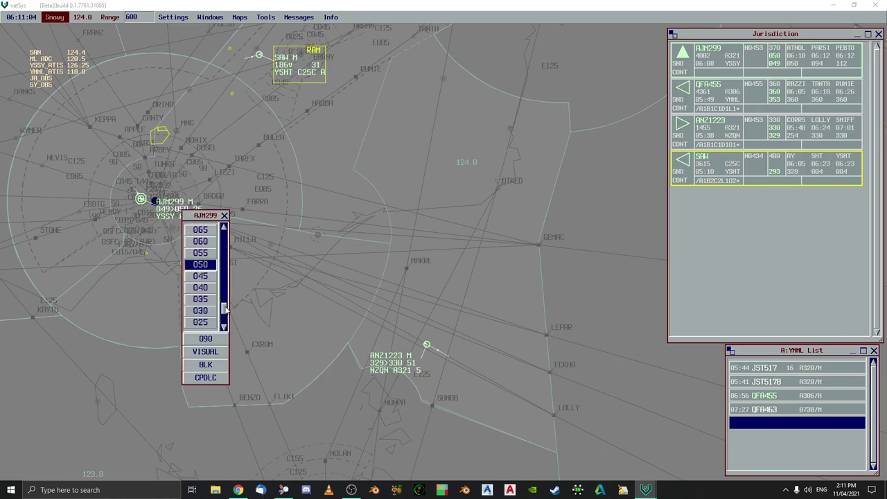
left_click_drag(226, 311, 222, 254)
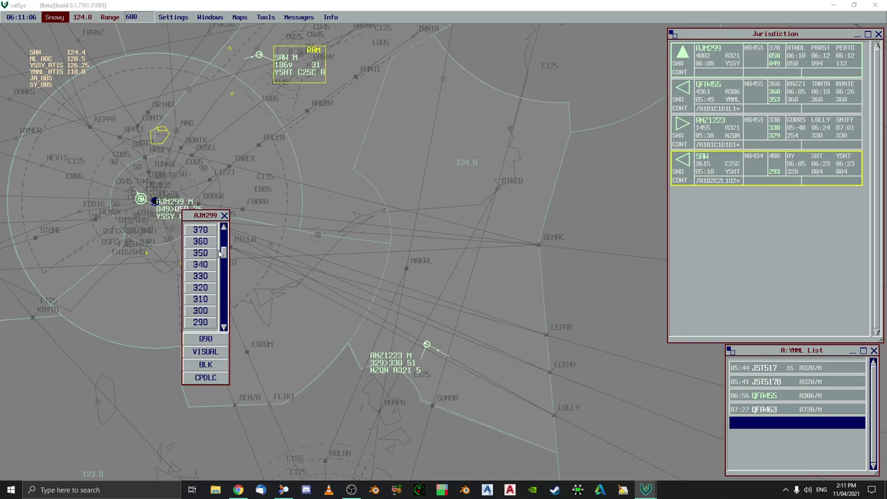
left_click(202, 229)
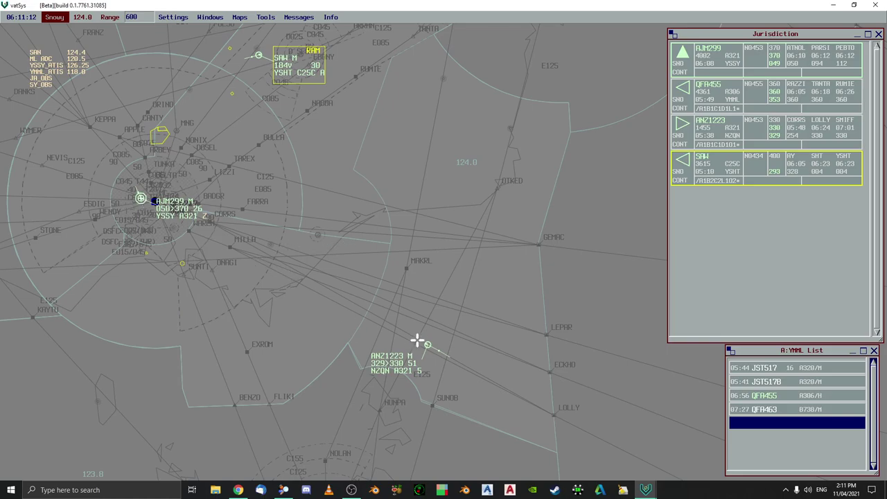
key("Up")
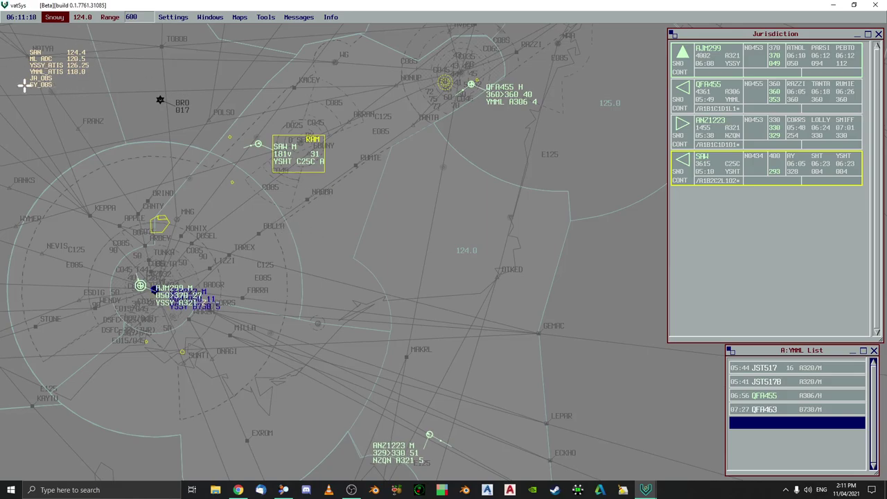
Flip AJM299's label off QFA227 and zoom the radar in around both departures
left_click_drag(55, 65, 13, 37)
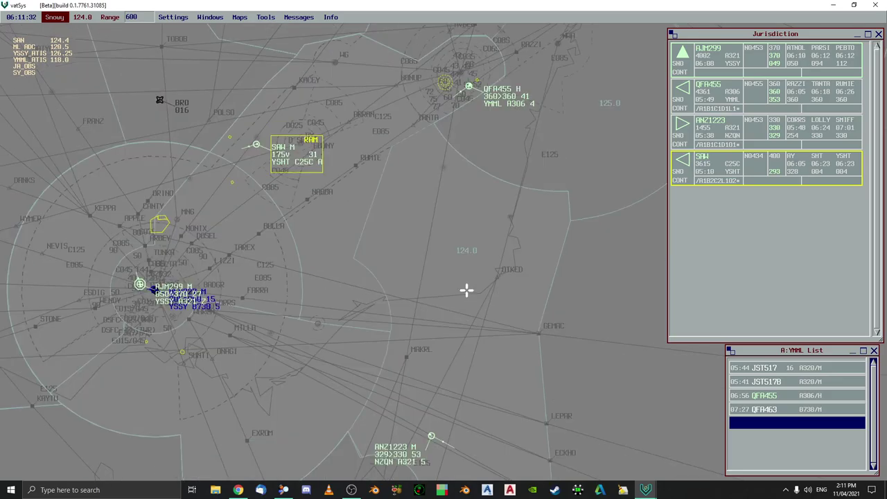
left_click_drag(437, 233, 388, 292)
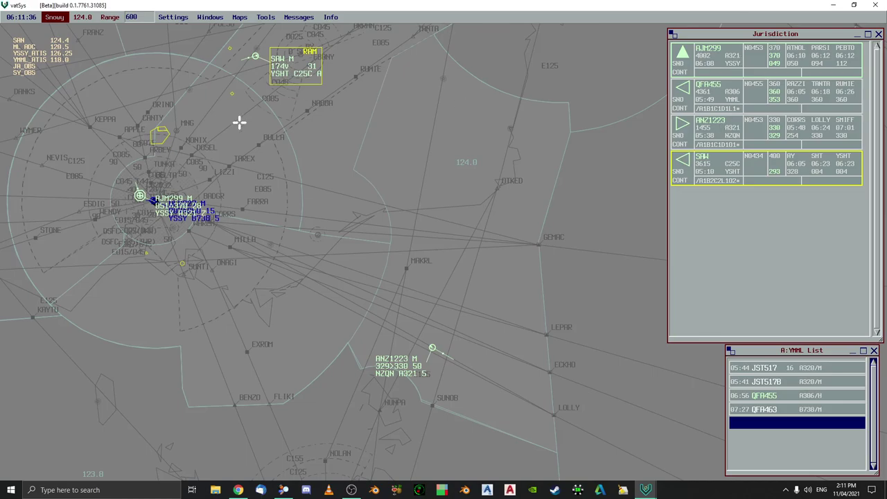
left_click(139, 196)
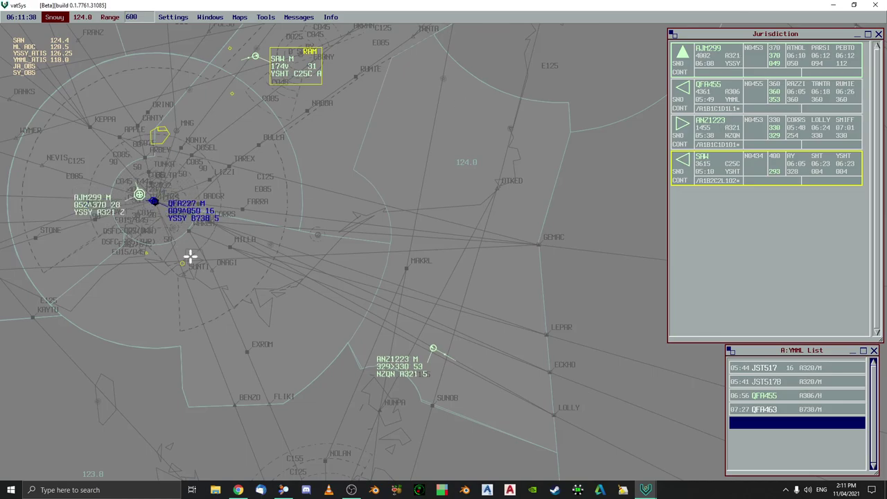
left_click_drag(95, 189, 235, 259)
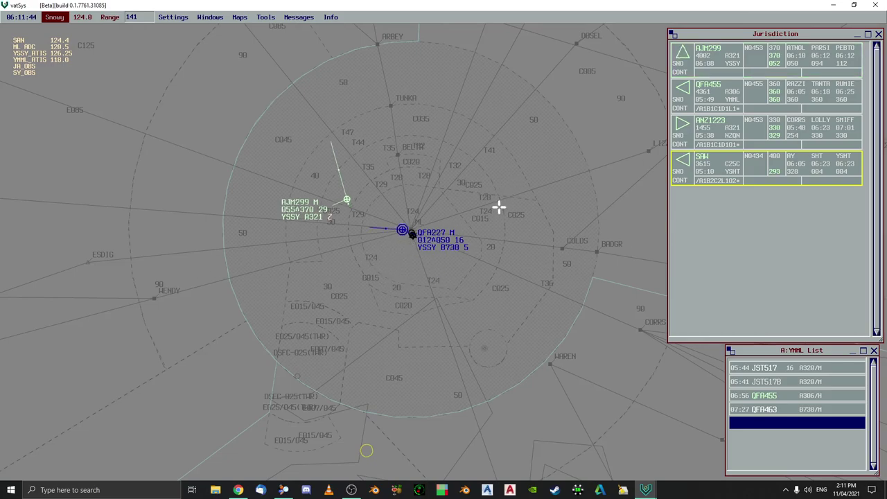
Accept QFA227 into the sector, then check AJM299's strip and reselect QFA227
left_click(436, 231)
left_click(464, 270)
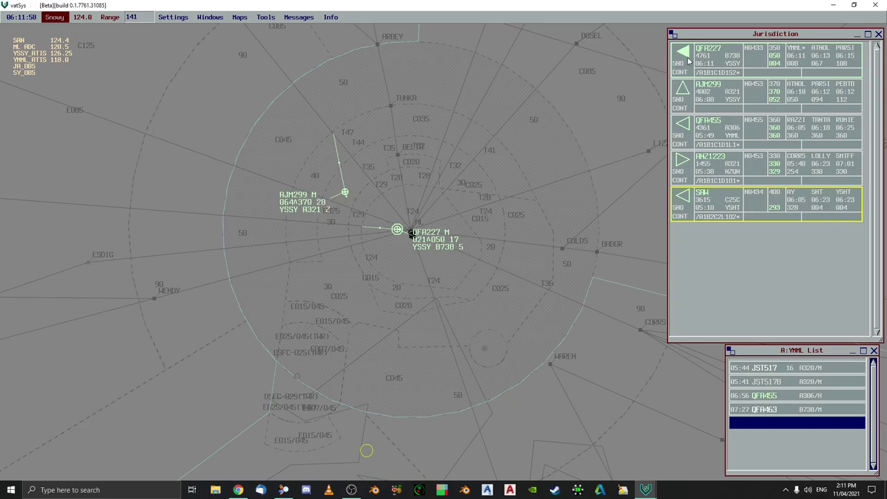
left_click(343, 192)
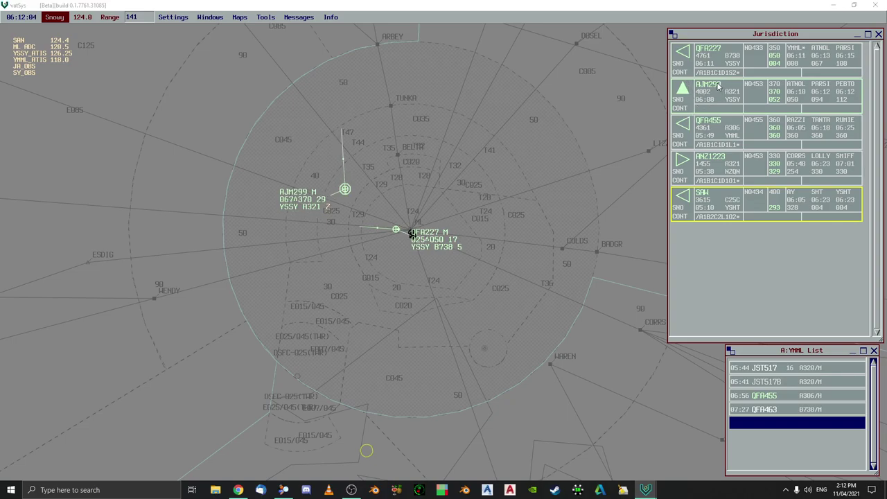
left_click(723, 87)
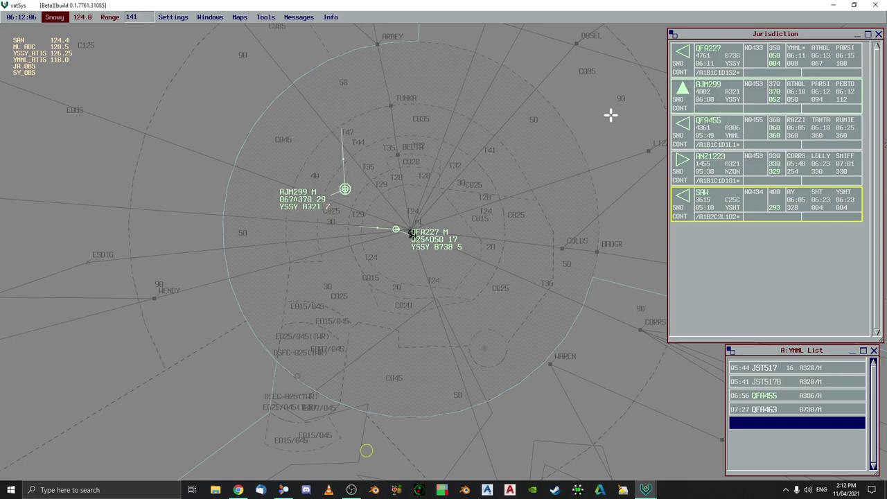
left_click(395, 229)
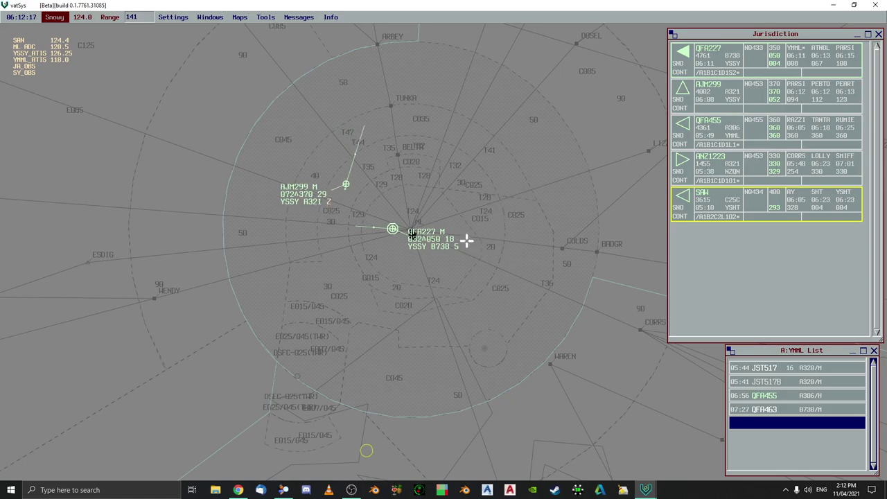
Clear QFA227 to flight level 350
left_click(437, 238)
scroll(490, 285, "up", 9)
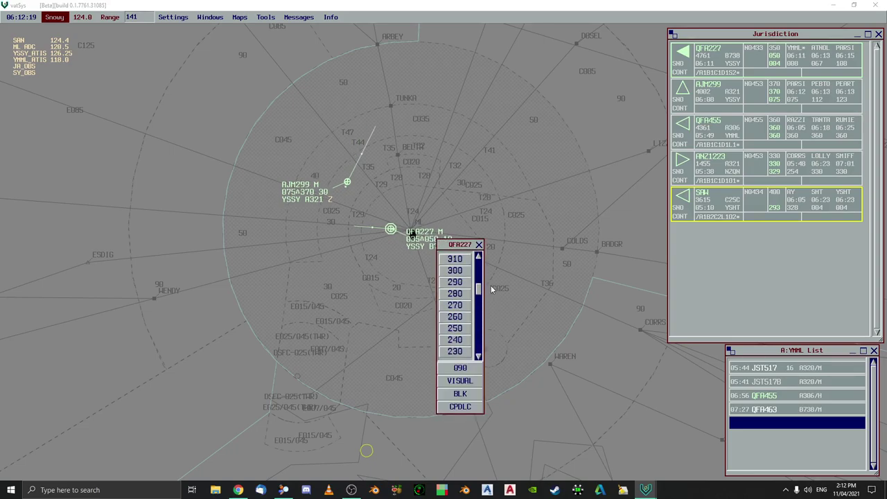
left_click(457, 281)
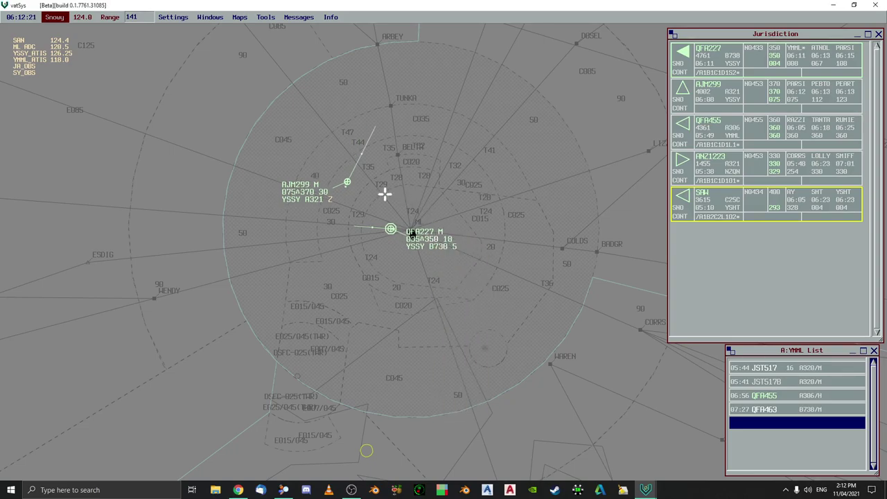
Send AJM299 direct to DOSEL, then reselect QFA227
left_click(348, 182)
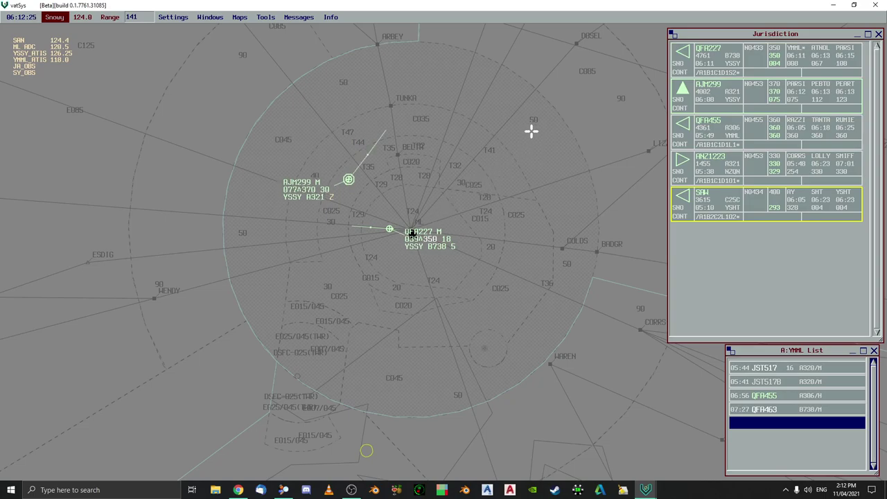
left_click(298, 182)
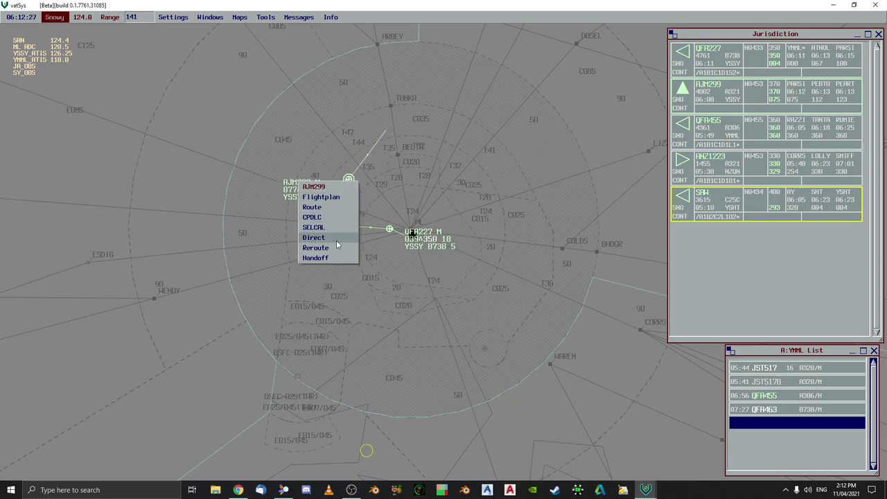
left_click(329, 242)
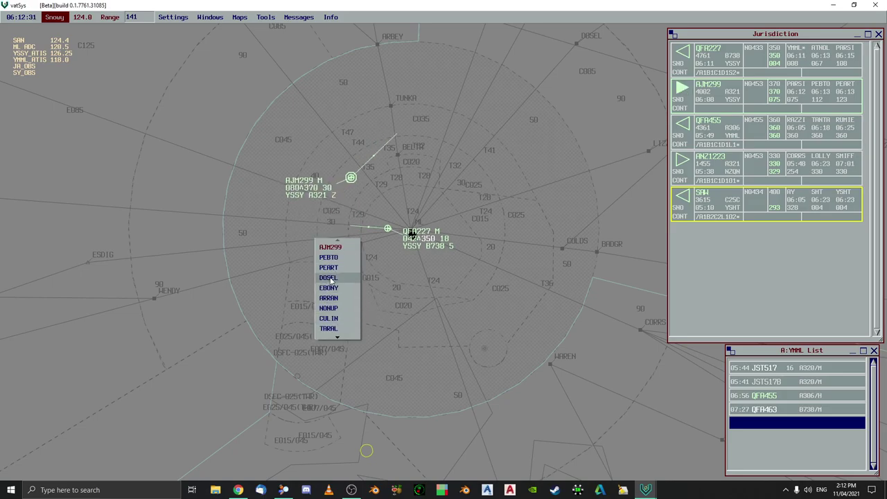
left_click(329, 277)
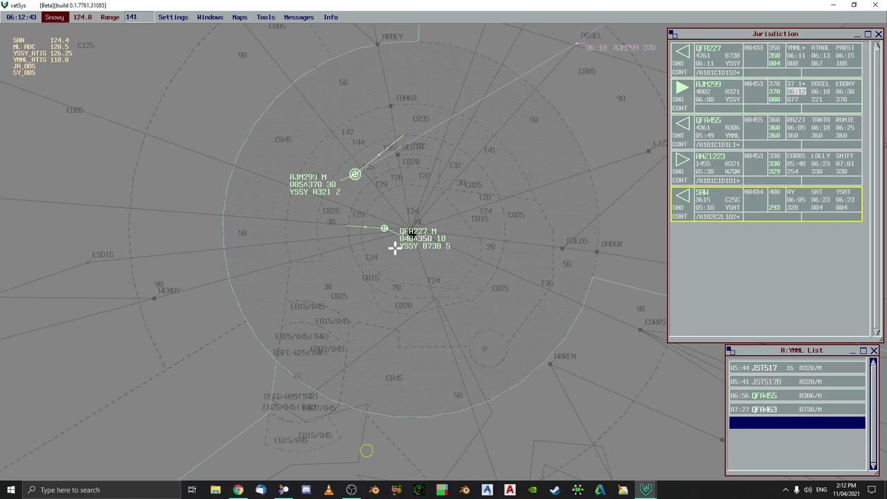
left_click(383, 228)
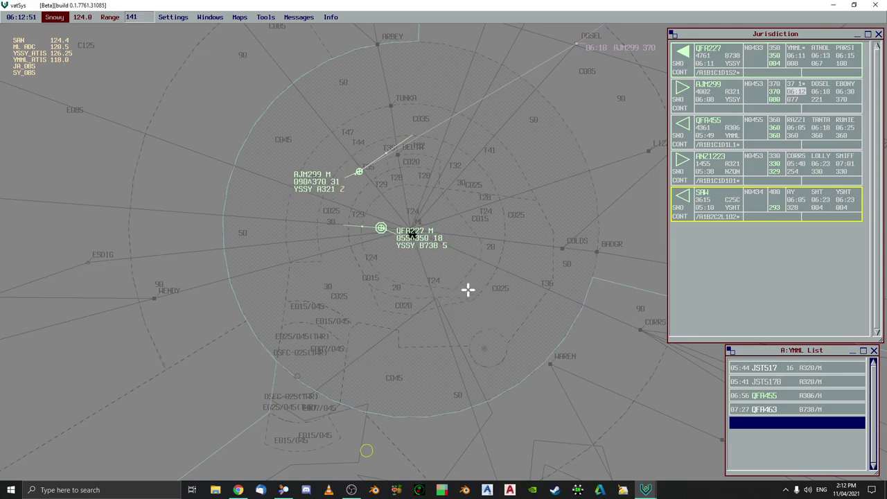
Zoom out to range 600, clearing SAW's tag and AJM299's route line, then select QFA227 and AJM299
scroll(463, 282, "down", 5)
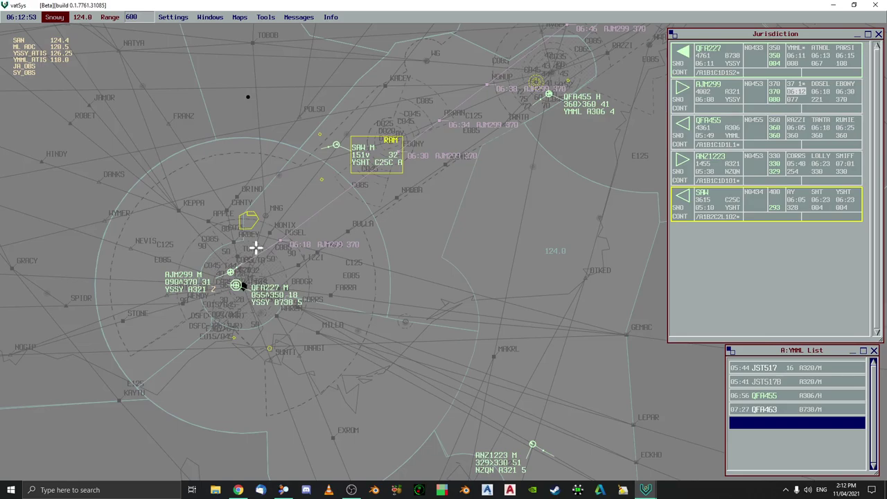
left_click(230, 271)
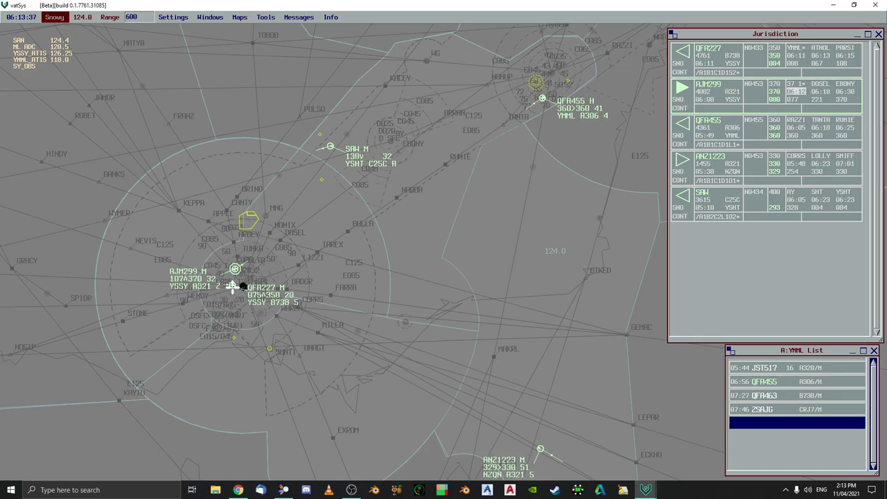
left_click(234, 285)
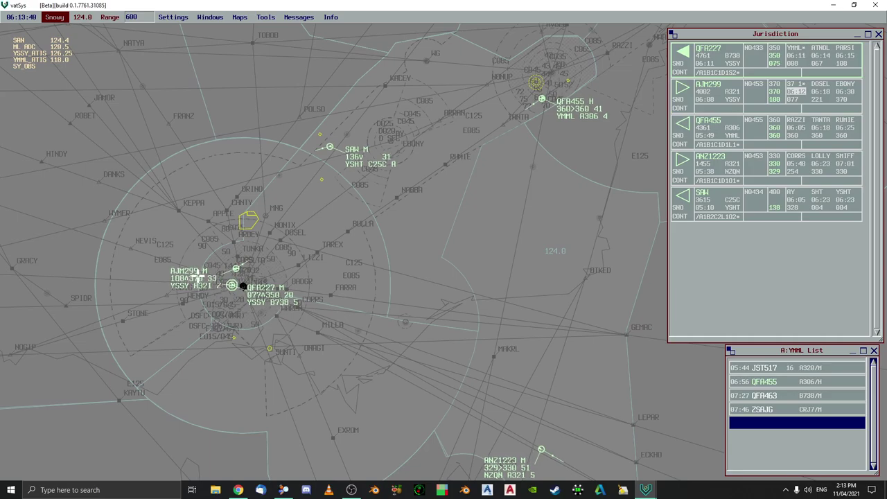
left_click(234, 269)
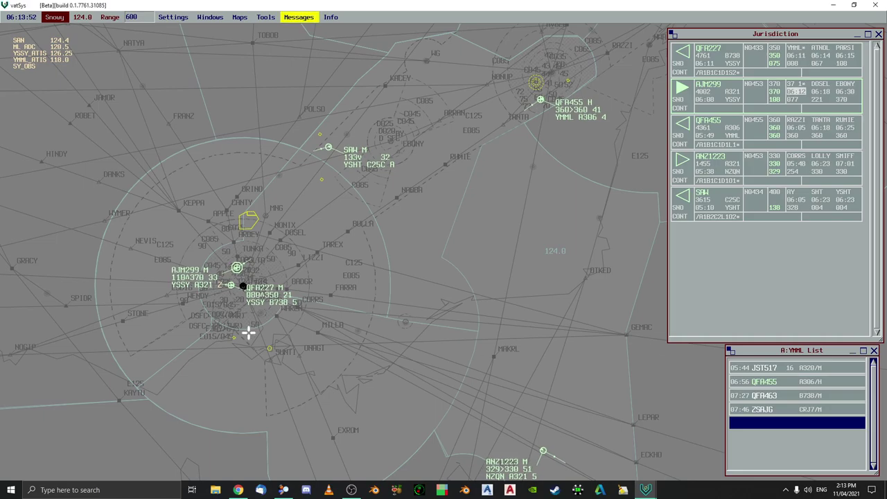
Read the ML_TWR controller message, close it, and select QFA455's flight strip
left_click(305, 17)
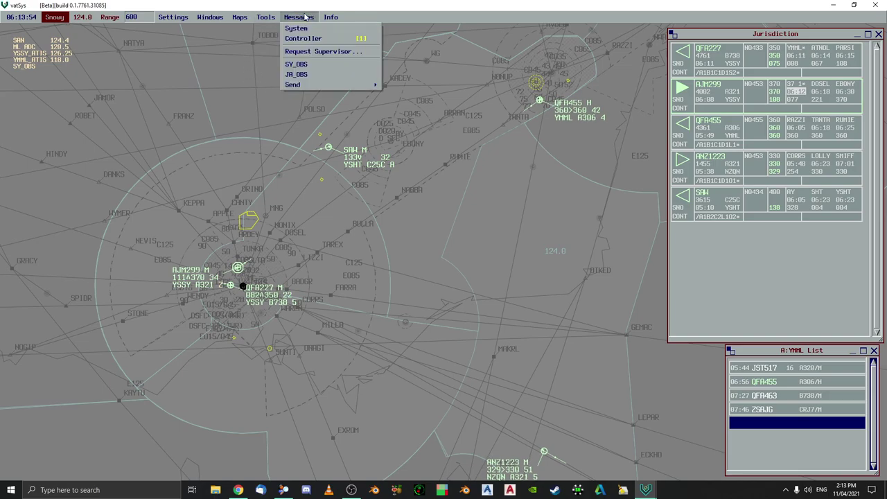
left_click(319, 39)
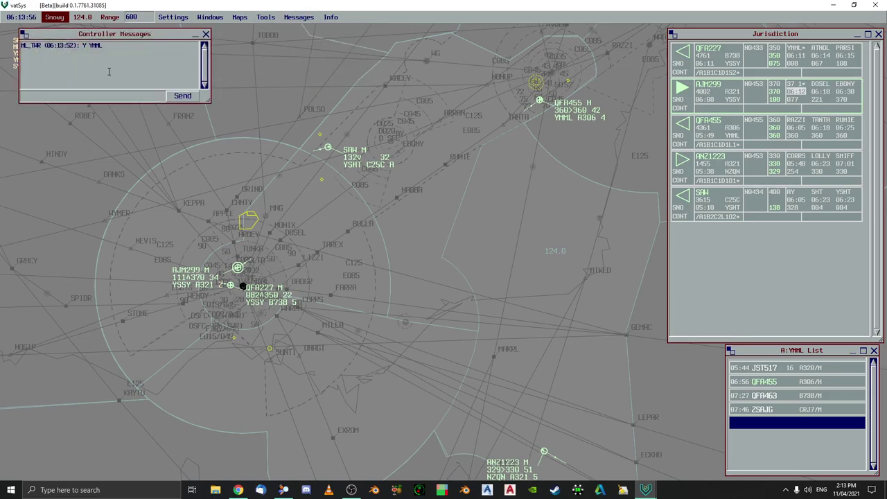
left_click(205, 34)
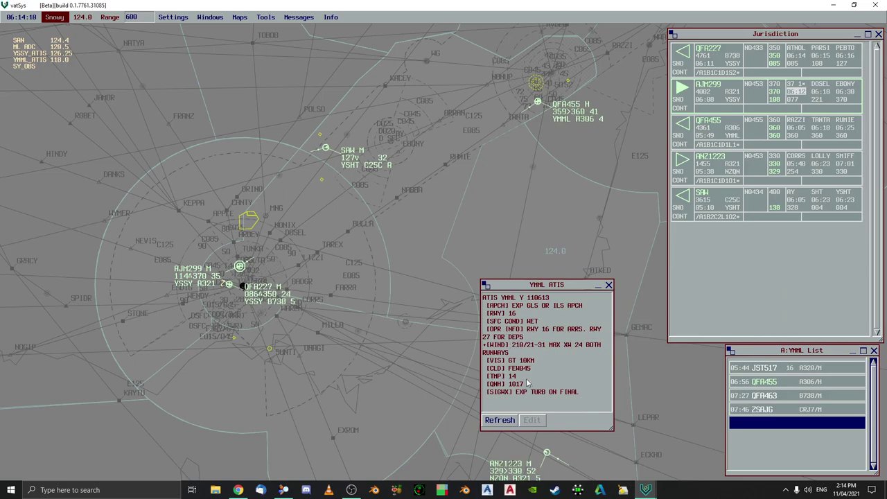
left_click(537, 103)
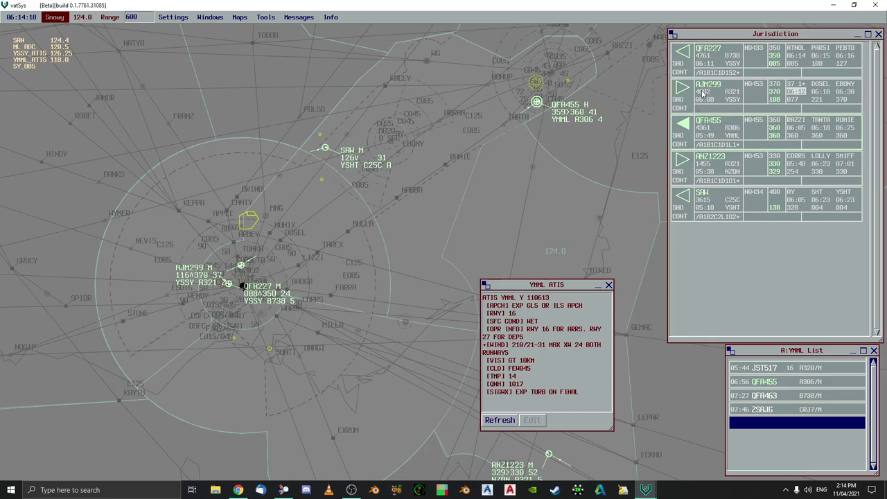
mouse_move(714, 123)
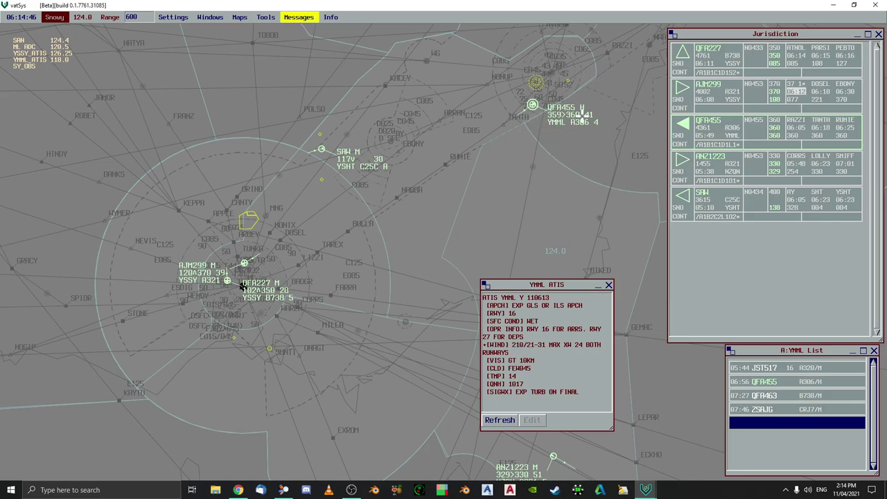
Reply 'deps sth' in the SY_APP chat, then close that chat window
left_click(301, 17)
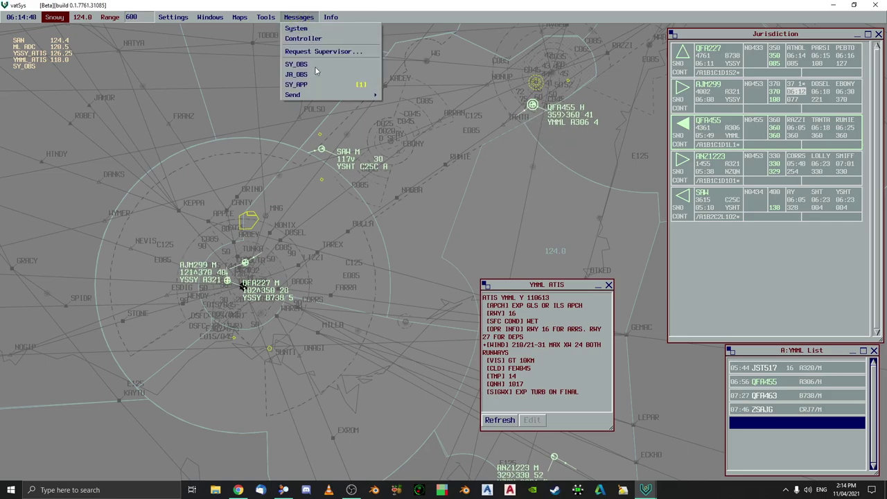
left_click(325, 85)
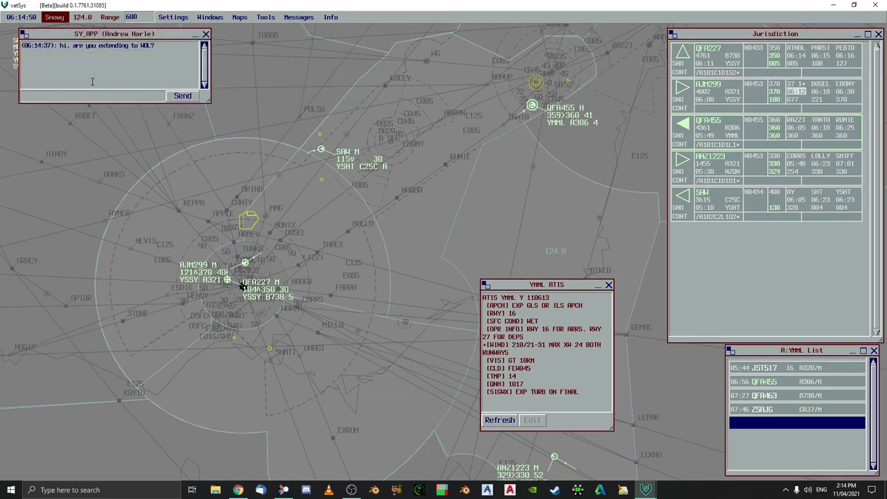
left_click(36, 94)
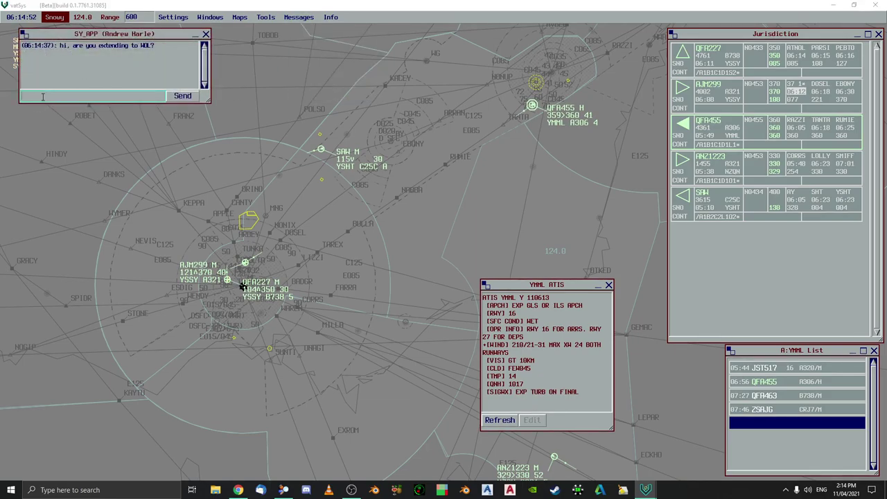
type("deps s")
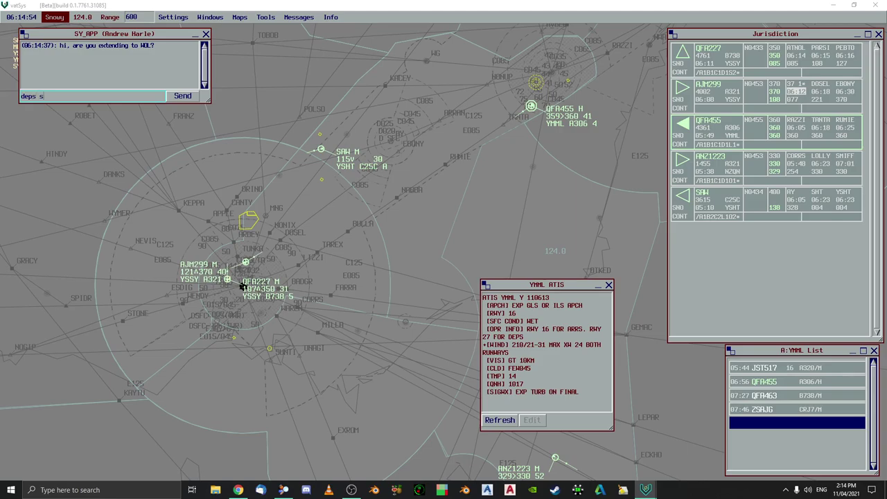
type("th only")
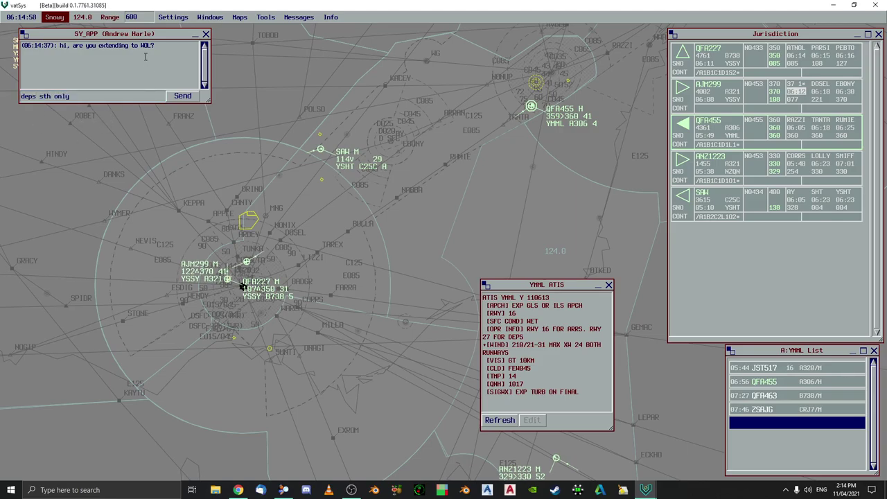
left_click(182, 96)
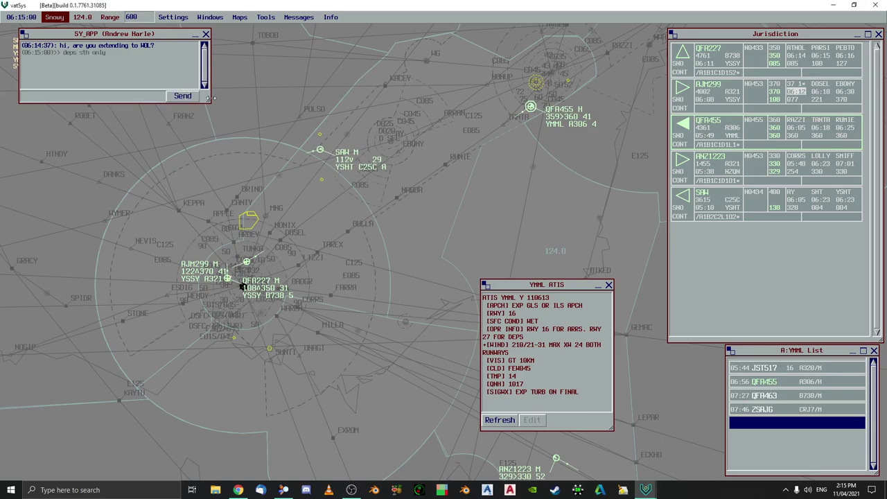
left_click(206, 33)
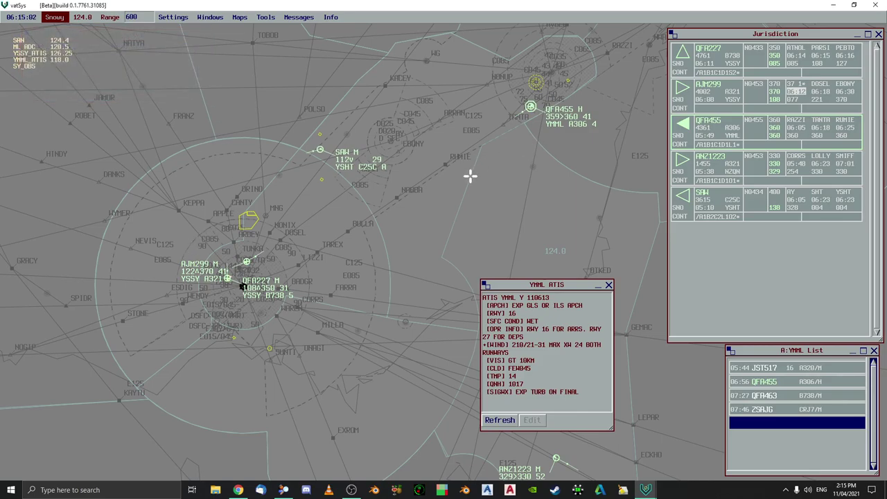
key("Right")
key("Up")
key("Up")
key("Up")
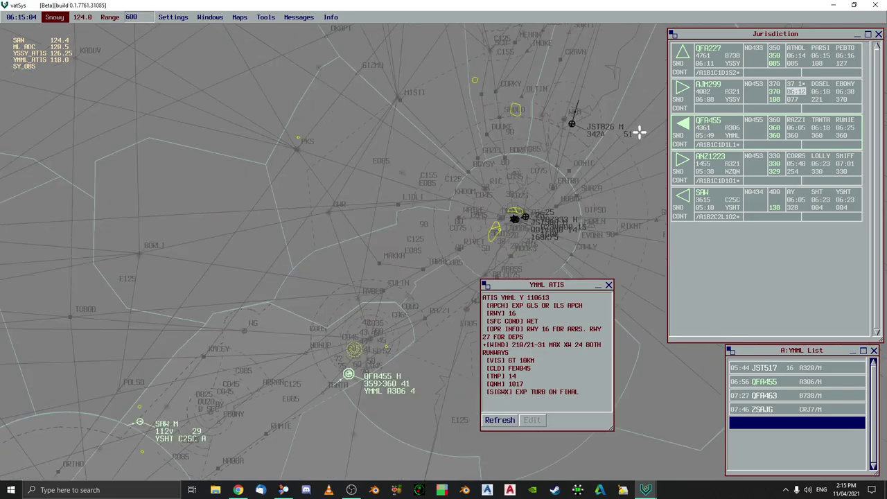
key("Down")
key("Up")
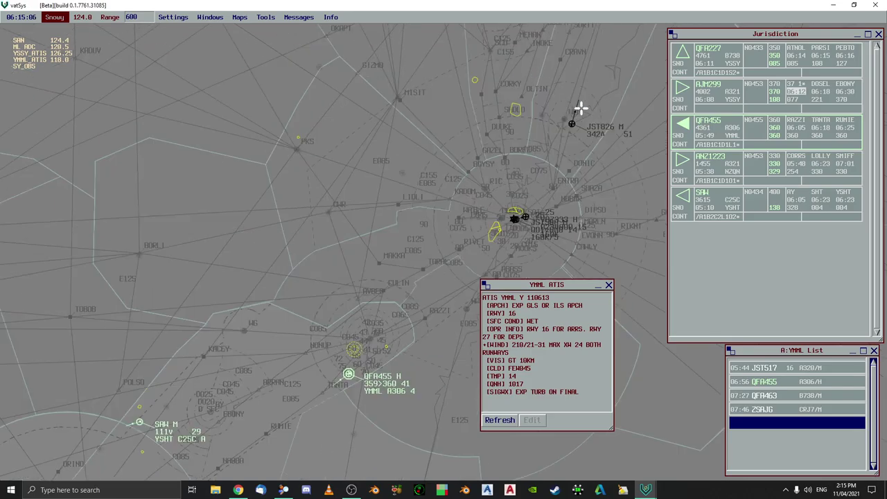
key("Down")
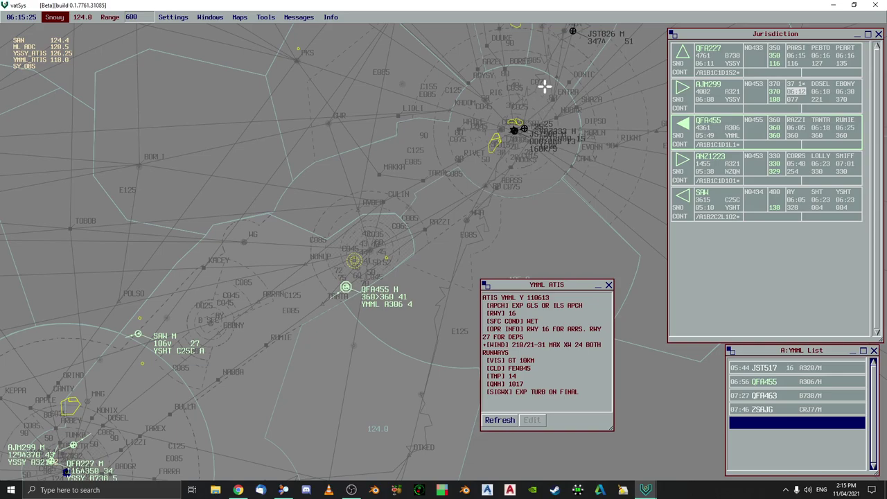
key("Up")
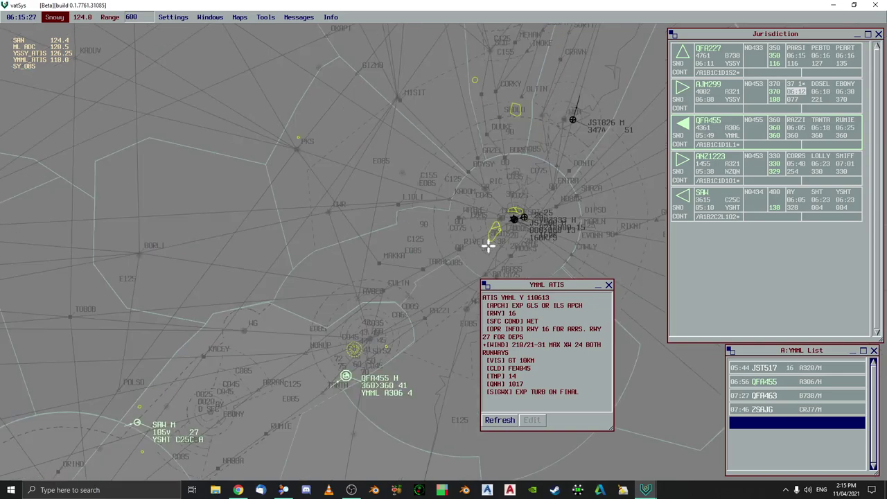
key("Down")
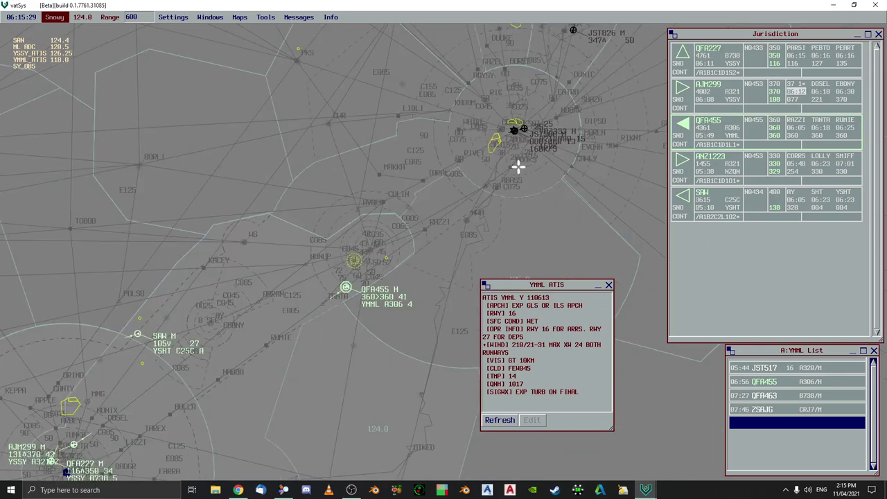
key("Down")
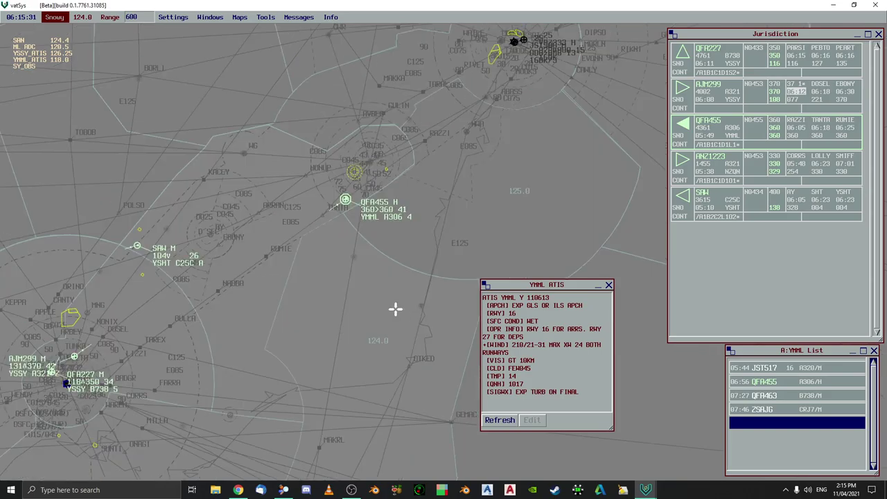
key("Down")
key("Up")
key("Up")
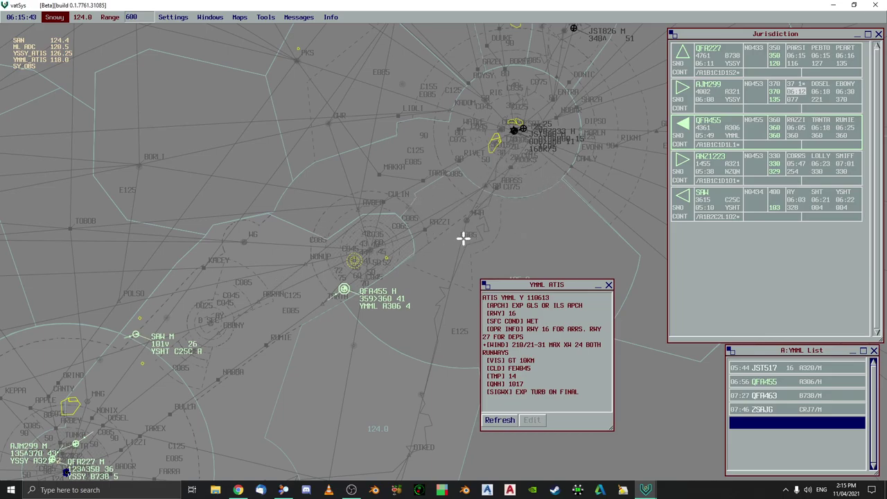
left_click_drag(459, 330, 460, 242)
key("Left")
key("Down")
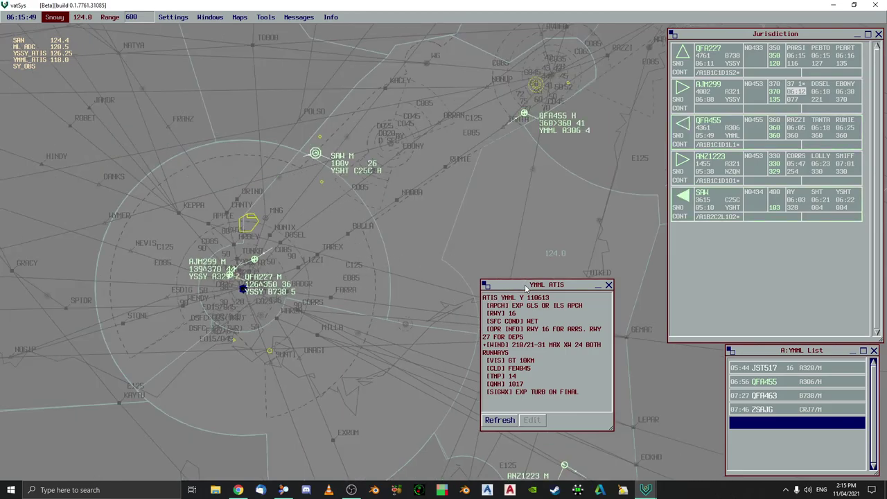
Move aside and close the YMML ATIS window, then assign QFA455 runway 16
left_click_drag(515, 282, 446, 246)
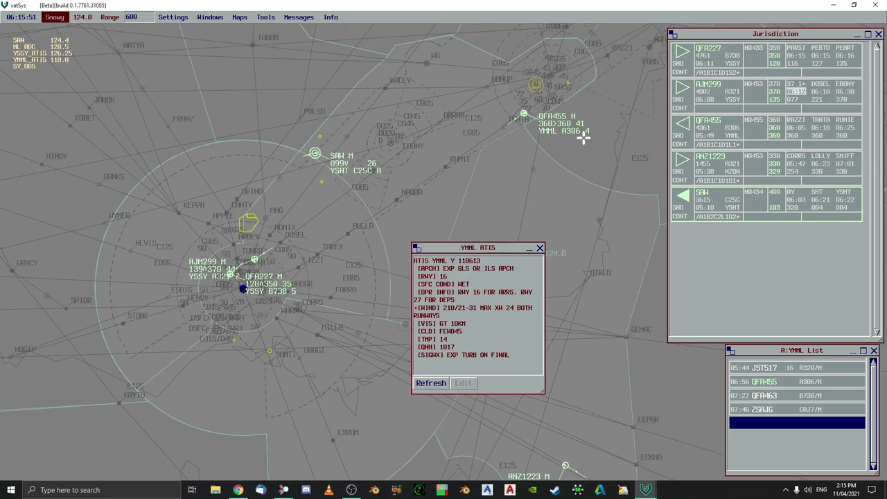
left_click(525, 114)
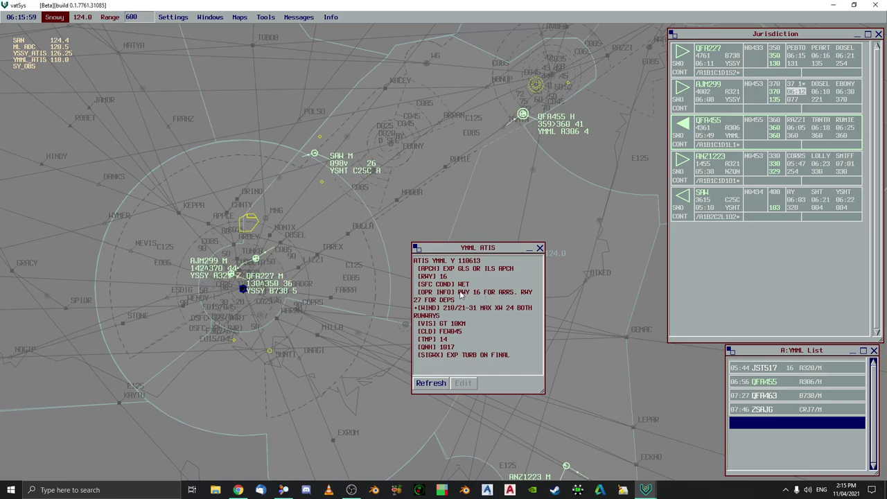
left_click(540, 247)
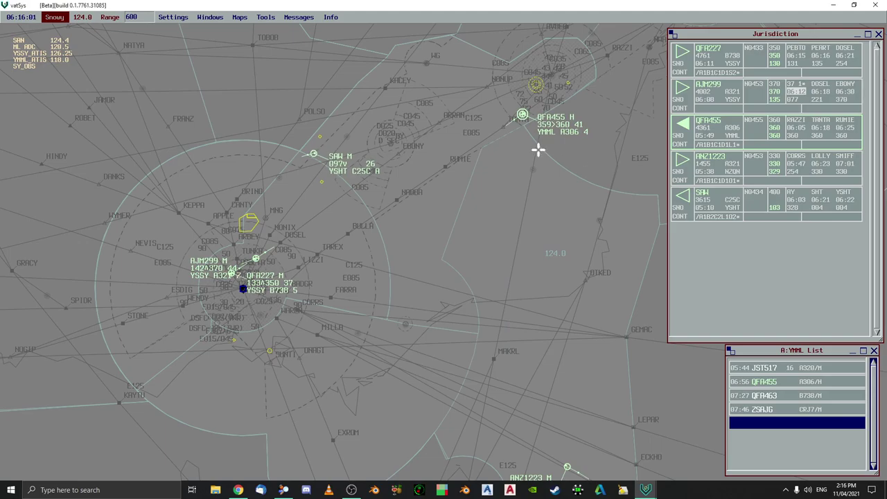
left_click(752, 130)
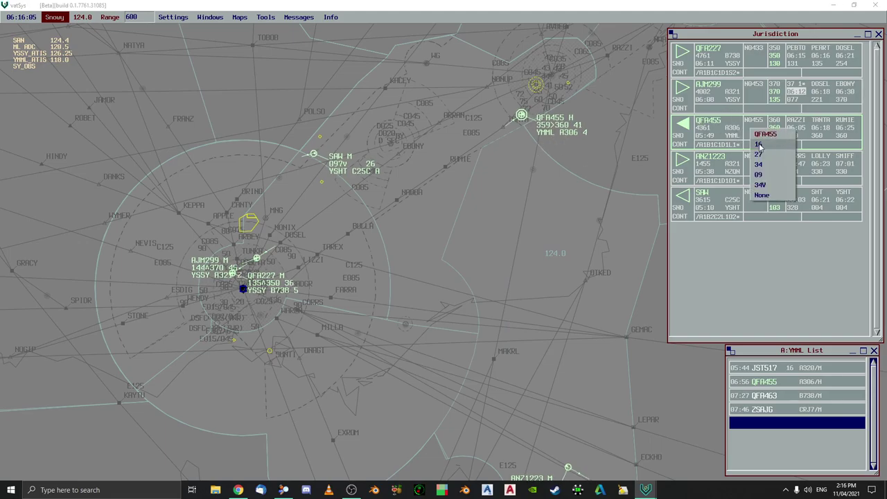
left_click(759, 145)
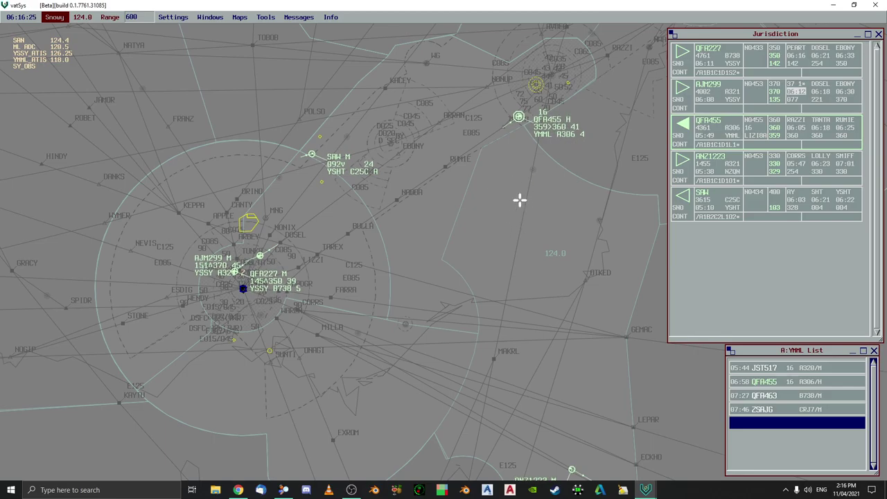
Select the SAW flight in the Jurisdiction list and bring up the Maps overlay list
scroll(409, 280, "down", 1)
scroll(409, 280, "up", 1)
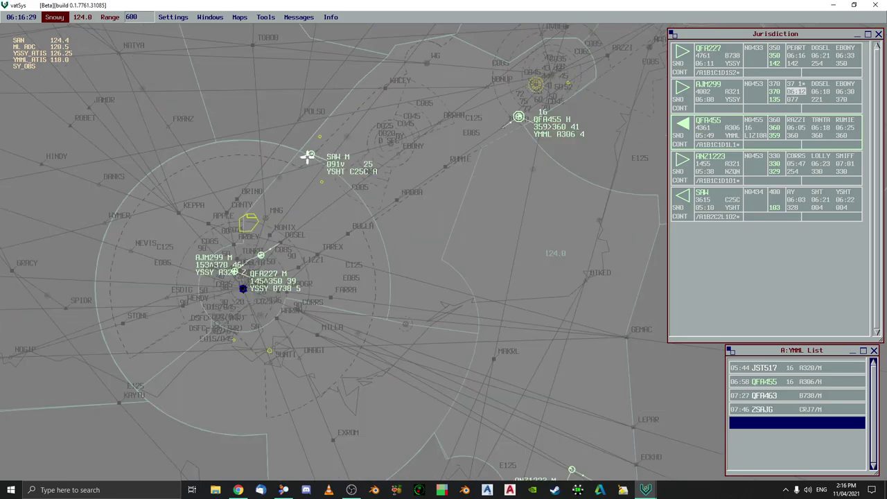
scroll(503, 320, "down", 1)
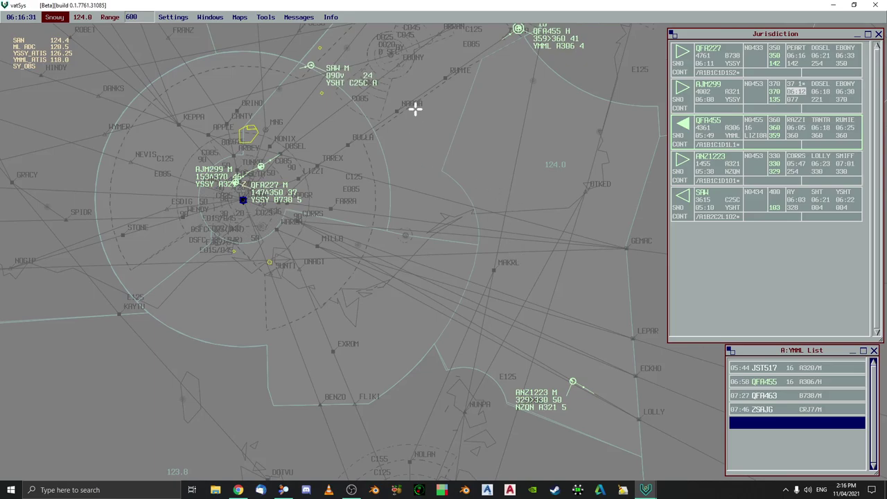
scroll(370, 220, "up", 1)
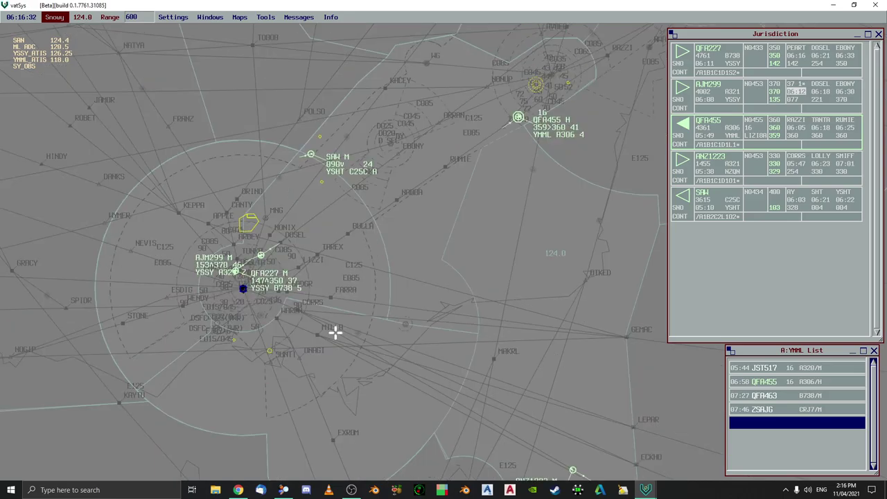
left_click(310, 153)
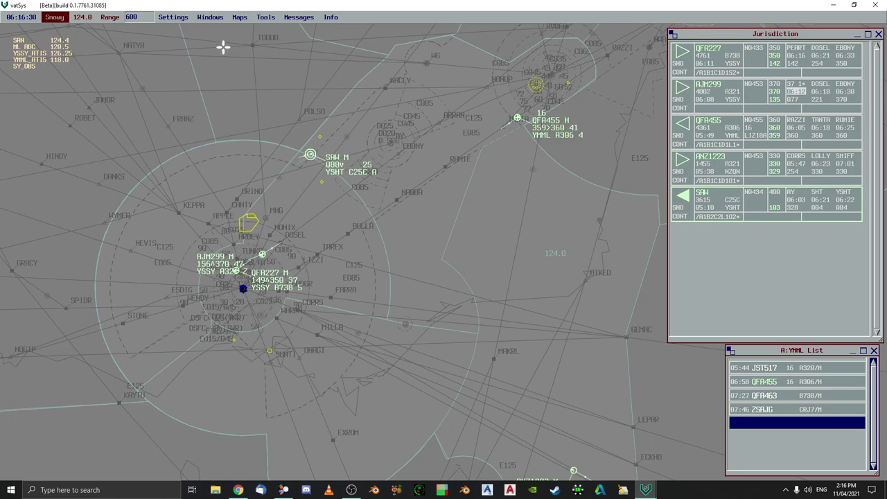
left_click(238, 18)
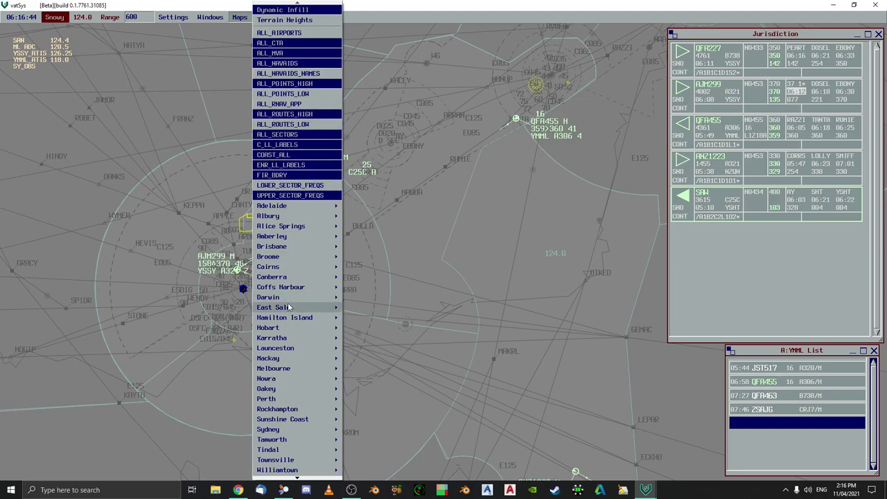
Switch on the Melbourne ML_RWY16 and ML_RWY16_NAMES maps and dismiss the map list
mouse_move(289, 373)
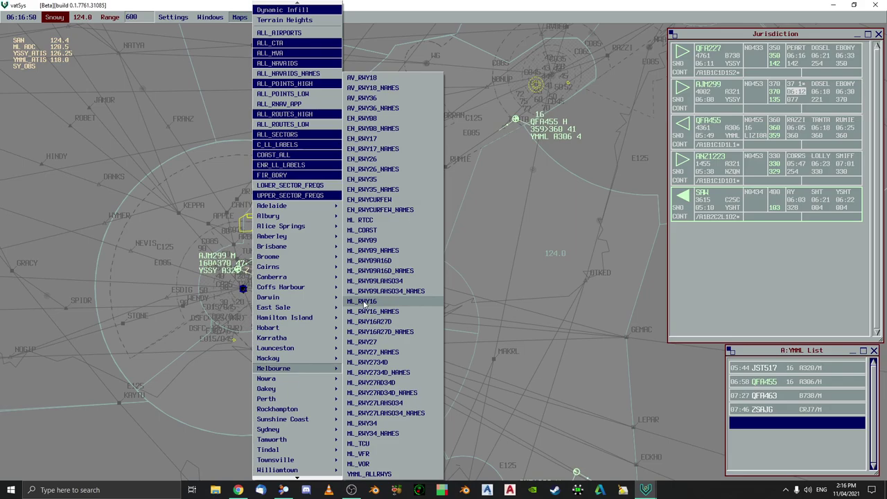
left_click(363, 303)
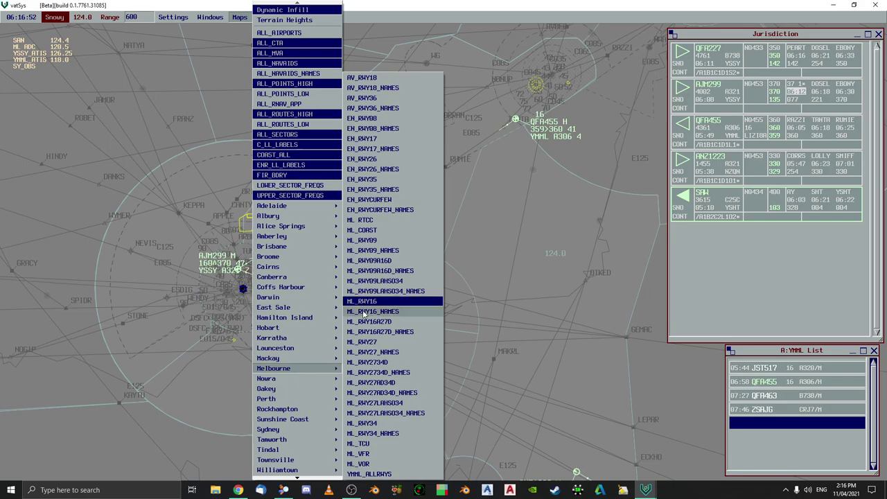
left_click(364, 313)
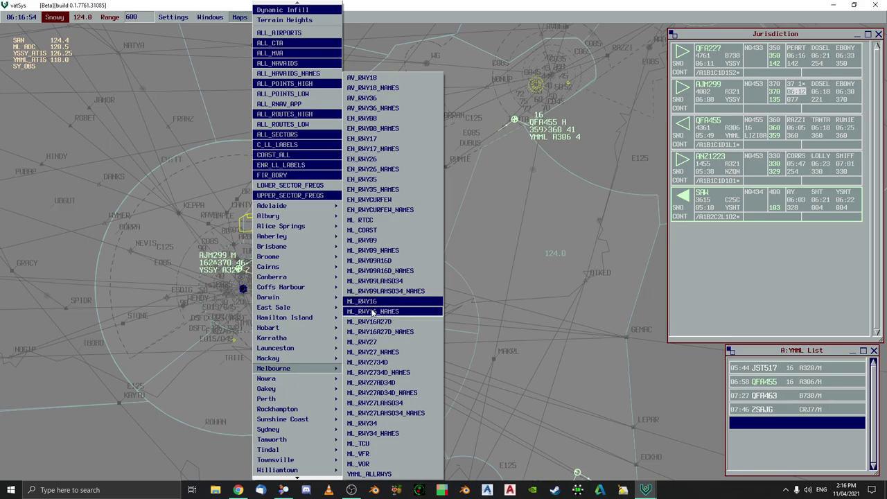
left_click(487, 273)
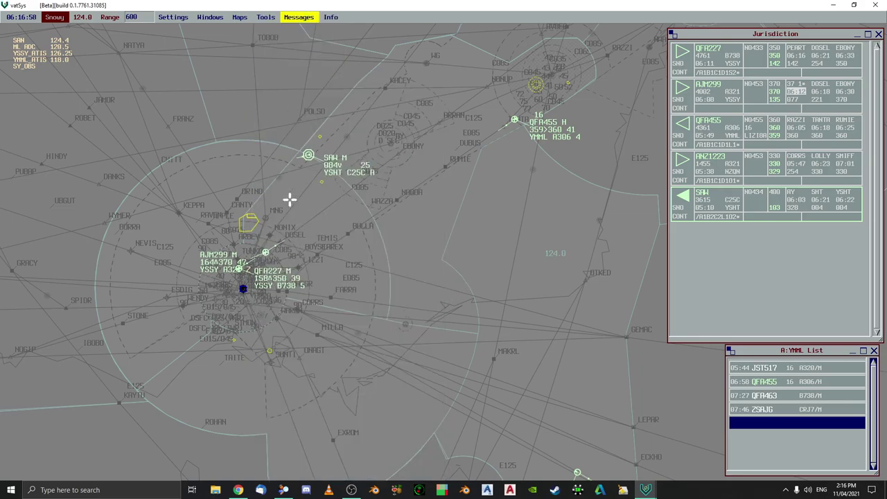
Read QFA455's private brb message, close the chat, and select the QFA455 track
left_click(294, 19)
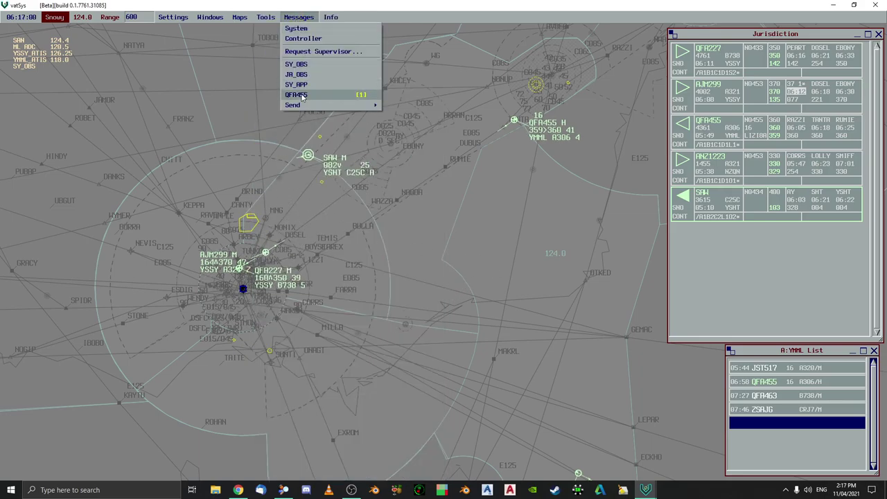
left_click(360, 92)
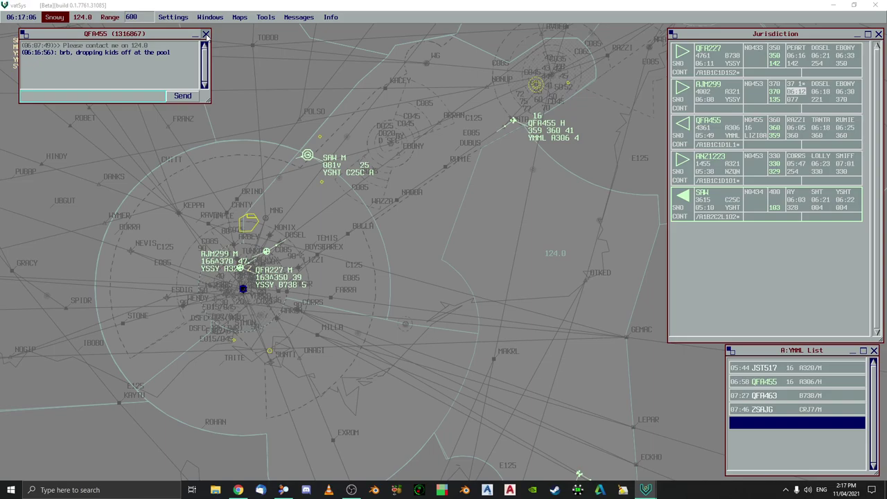
left_click(206, 35)
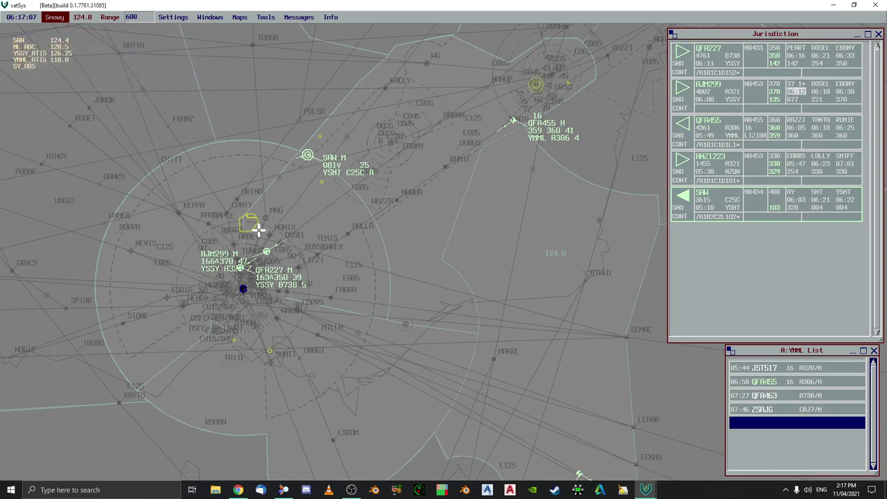
left_click(519, 123)
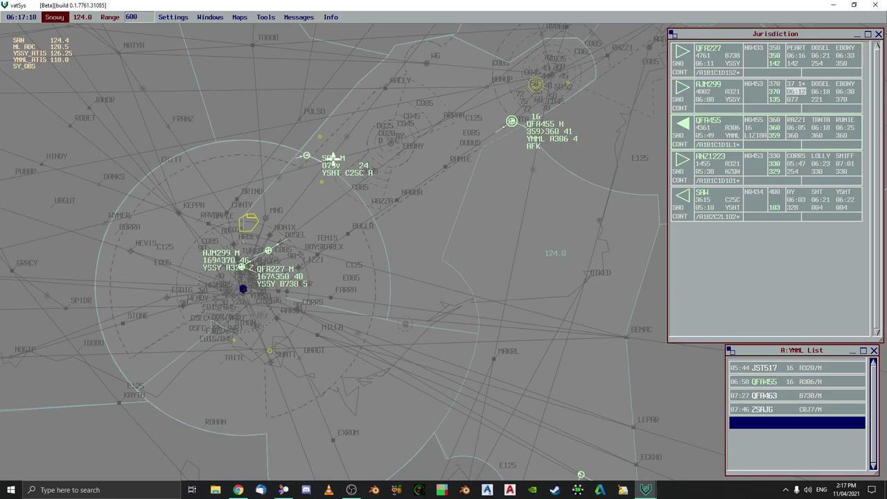
Release SAW from control without a receiving controller
left_click(333, 158)
left_click(347, 215)
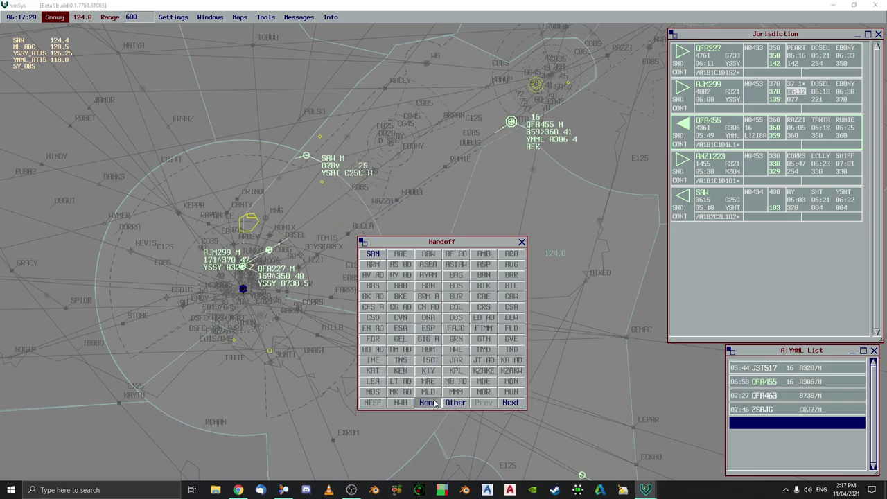
left_click(434, 400)
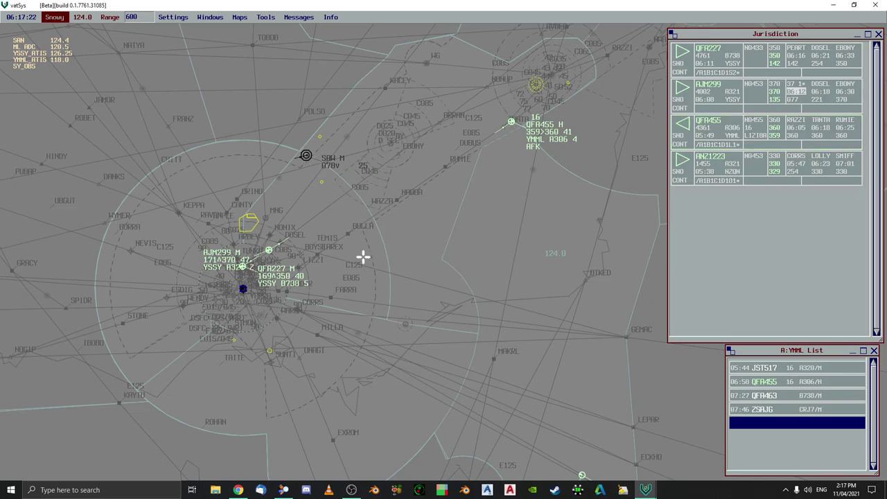
Review SAW's flight plan, then move AJM299's data block above its target
left_click(343, 167)
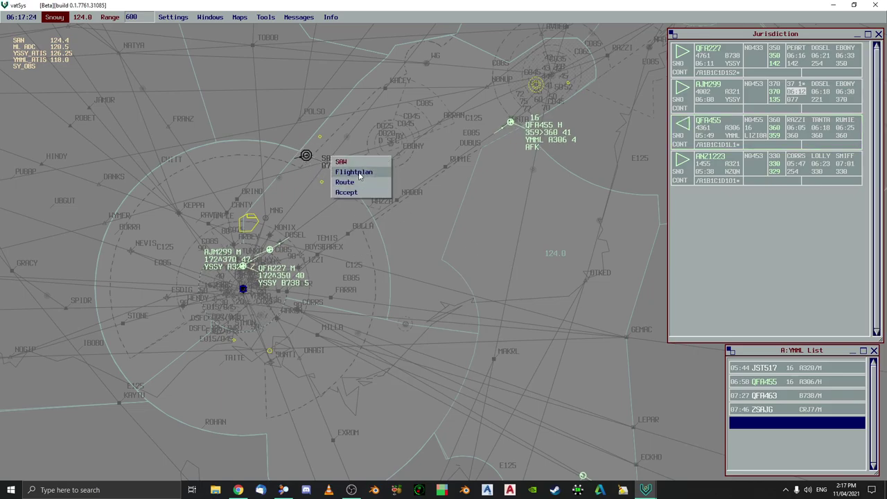
left_click(365, 173)
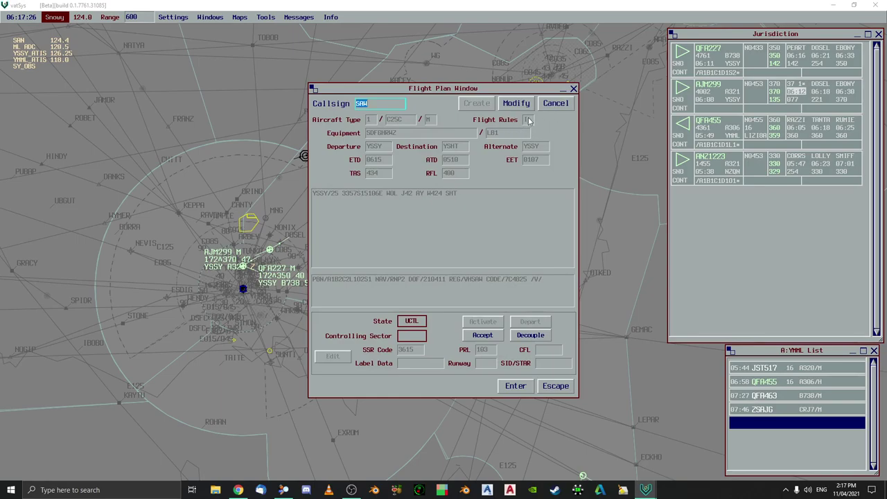
left_click(573, 90)
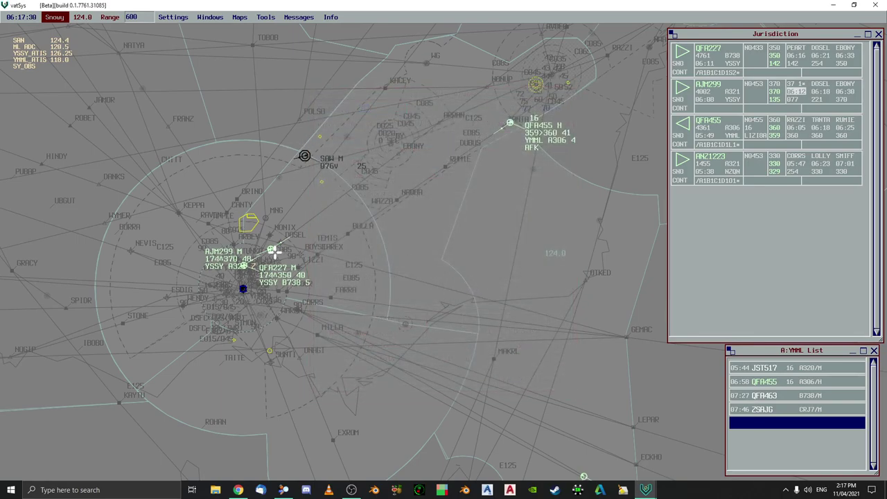
left_click_drag(247, 254, 241, 228)
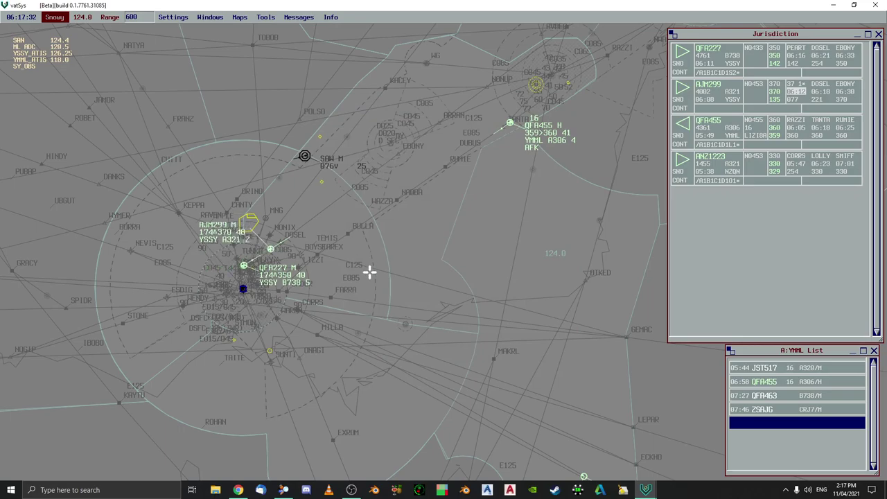
Zoom in over Sydney, shift QFA227's data block left of its target, and select QFA227 and AJM299
scroll(307, 304, "up", 3)
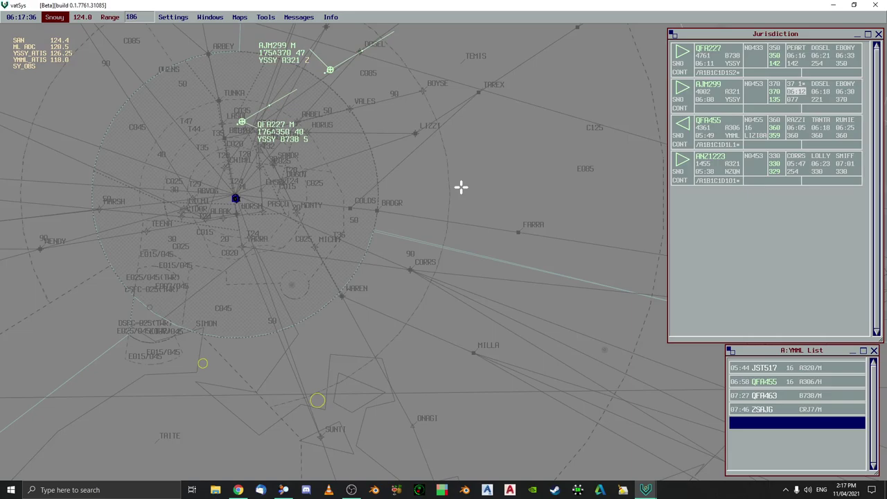
key("Up")
key("Up")
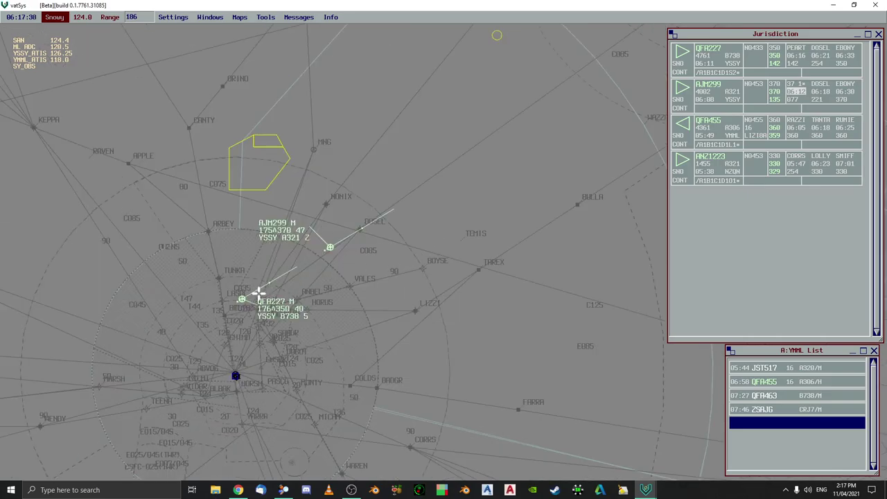
left_click_drag(242, 298, 226, 285)
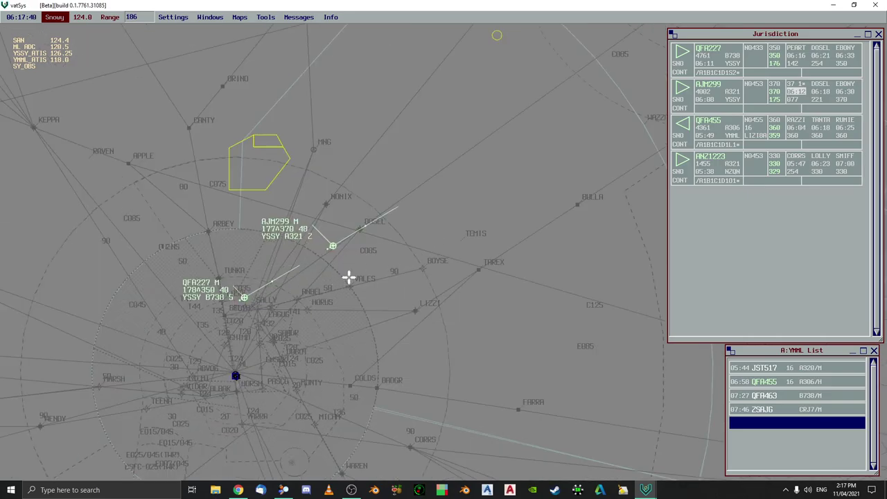
key("Down")
key("Up")
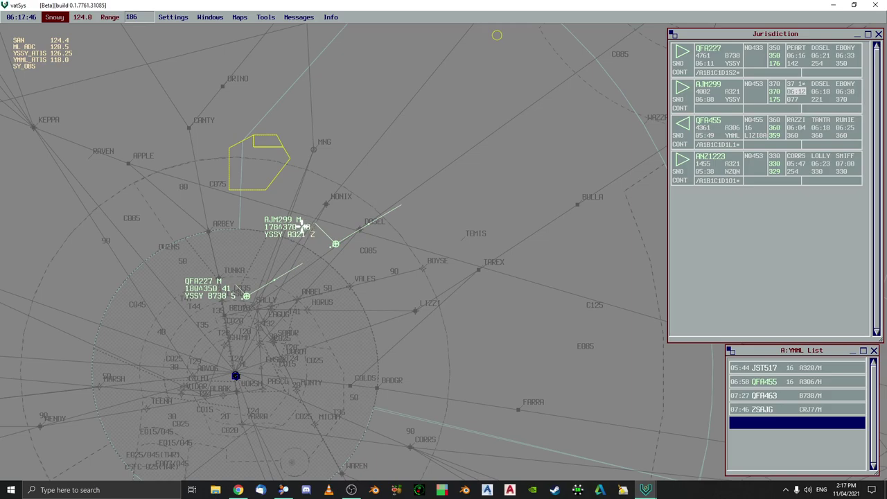
left_click(247, 296)
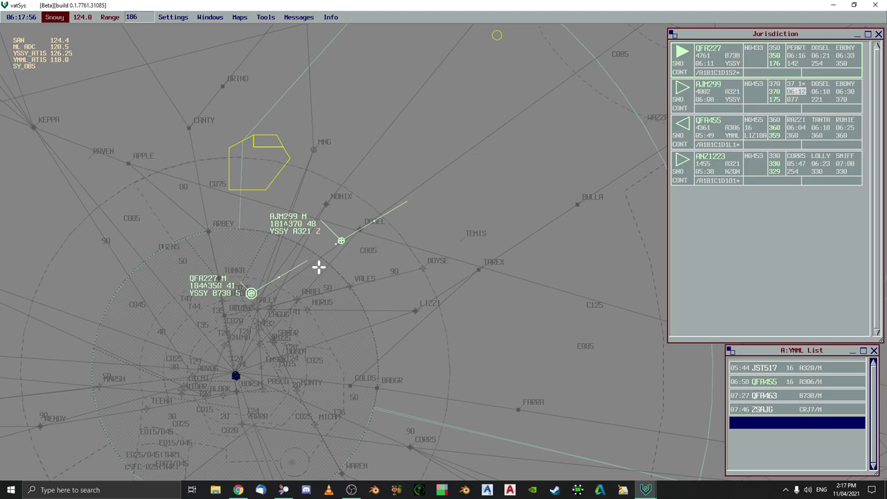
left_click(344, 240)
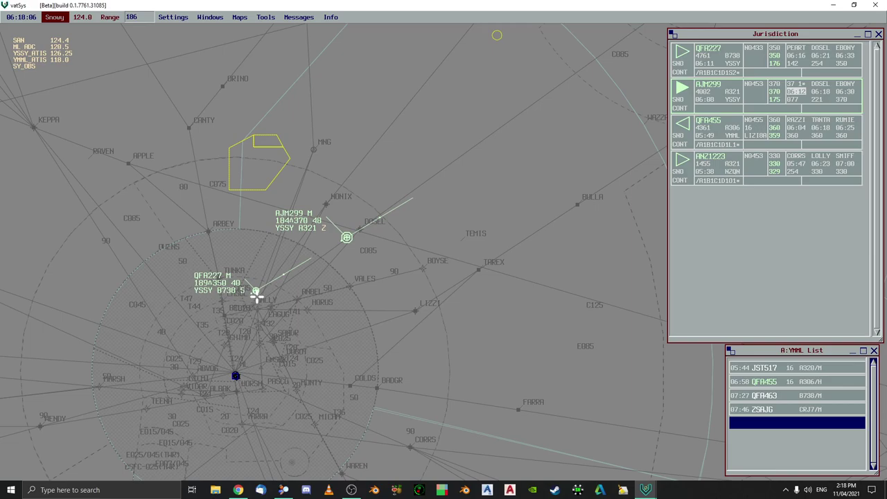
left_click(256, 292)
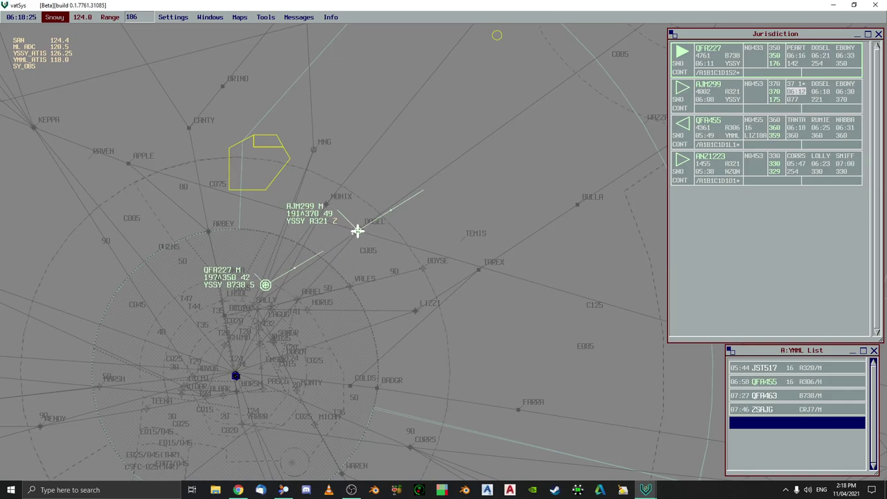
left_click(357, 230)
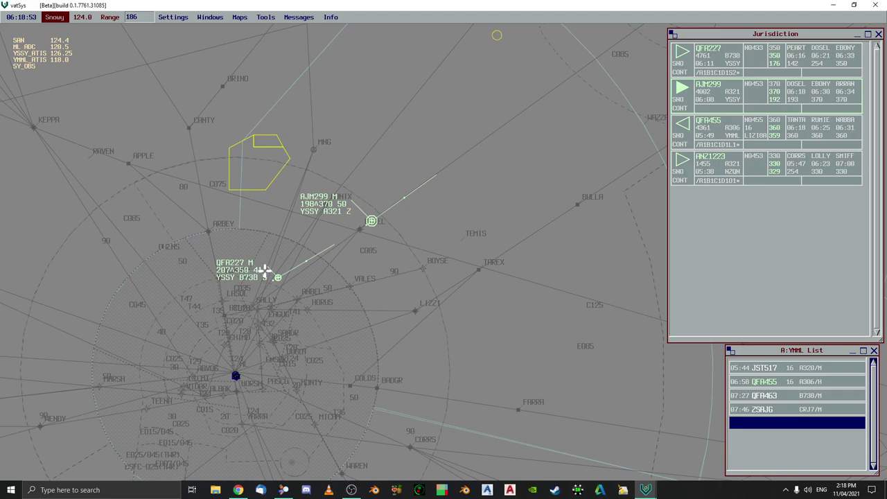
left_click(278, 276)
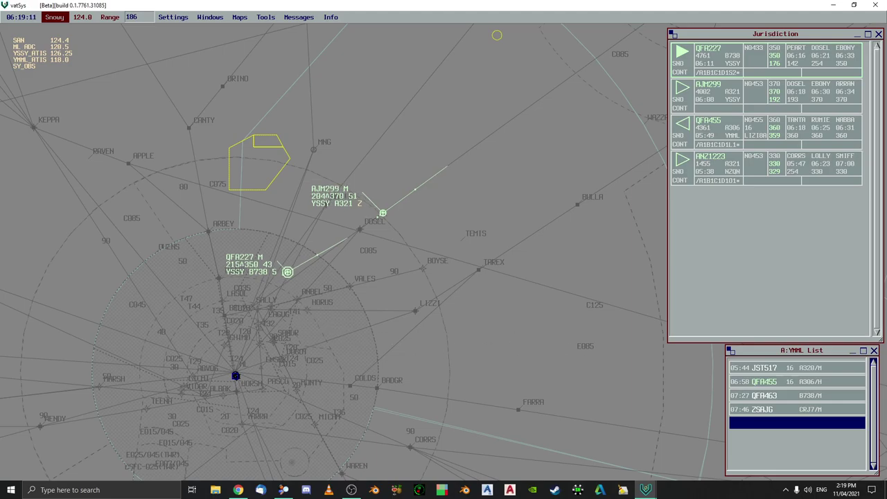
left_click(351, 490)
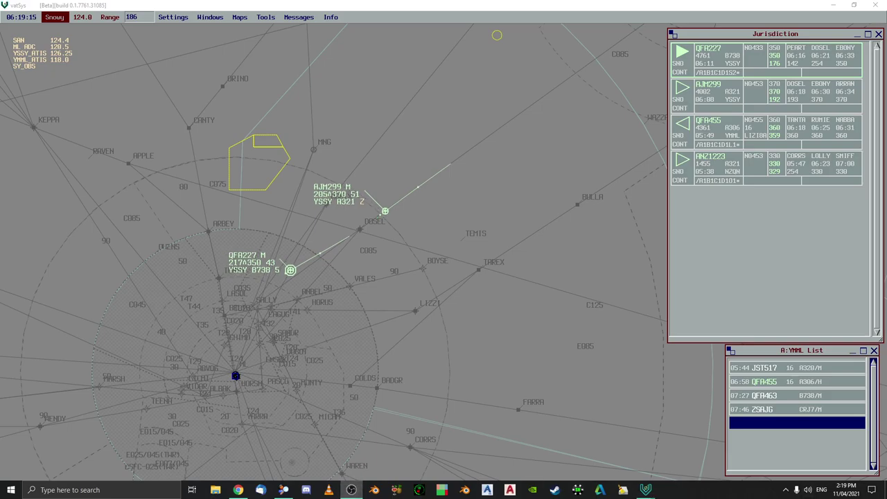
left_click(517, 309)
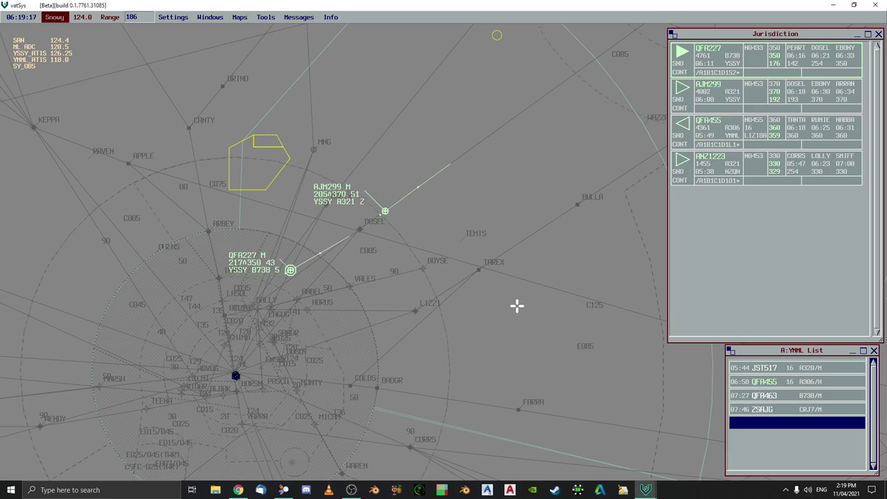
Zoom the scope out to range 600 and select the QFA455 track
scroll(516, 306, "down", 5)
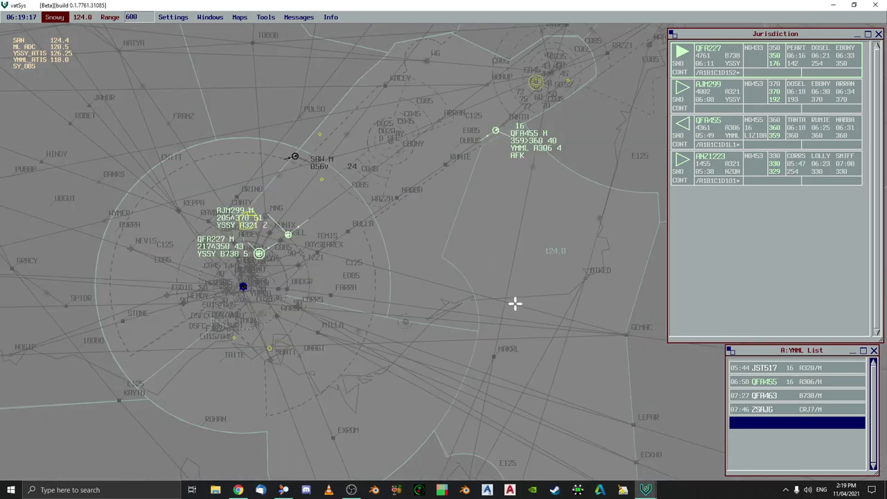
left_click(495, 131)
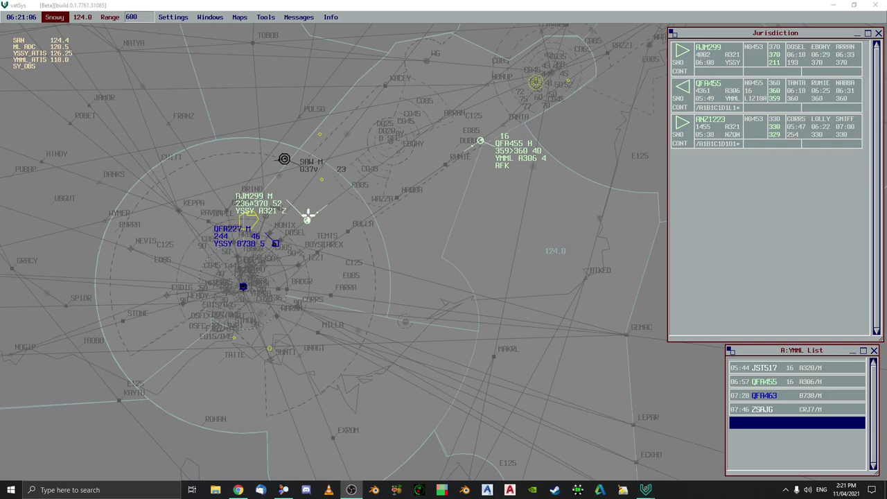
scroll(340, 198, "up", 5)
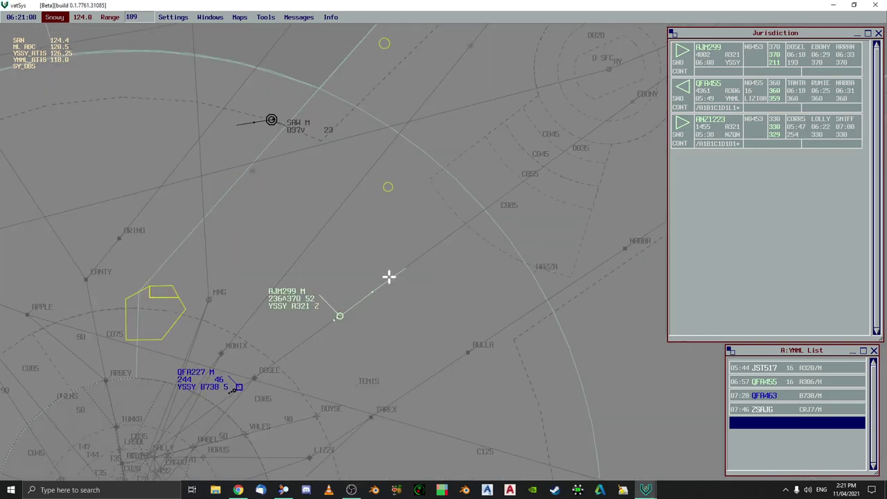
left_click(301, 121)
left_click(327, 139)
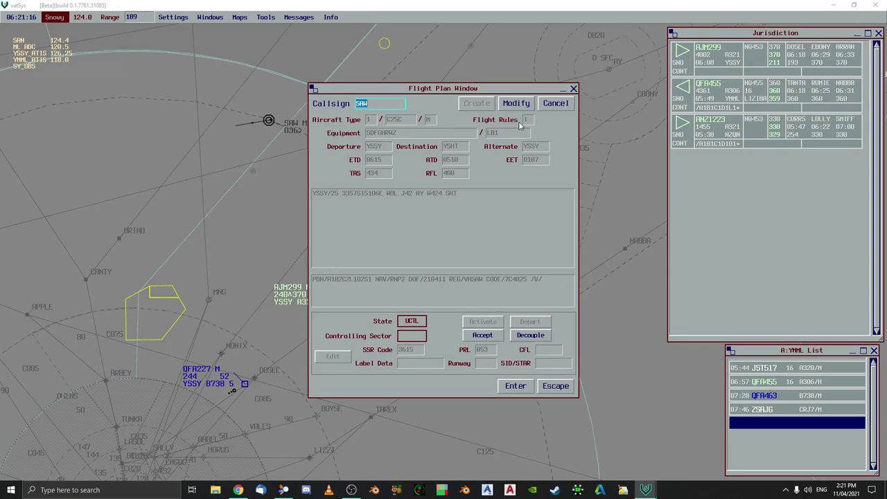
left_click(574, 90)
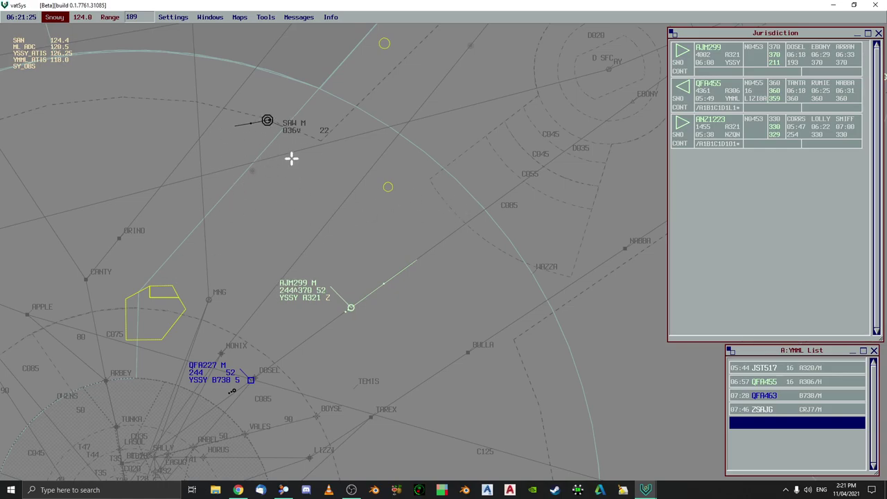
key("Down")
key("Down")
key("Down")
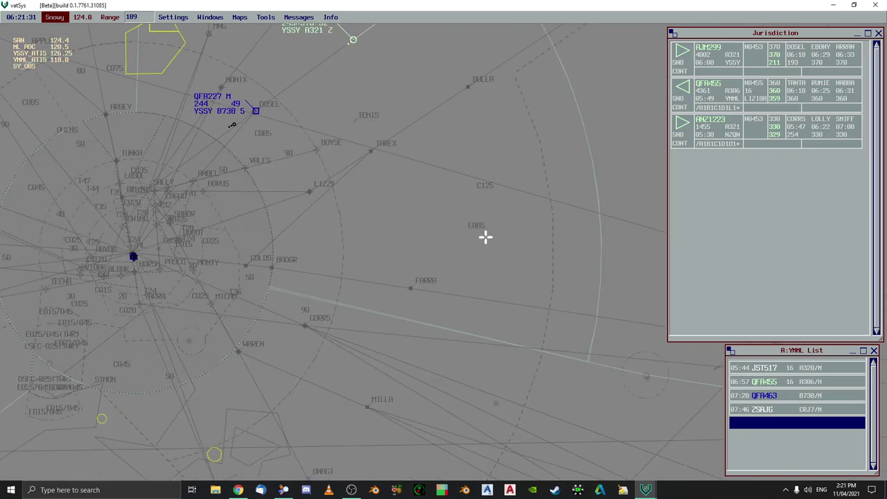
key("Up")
key("Up")
key("Up")
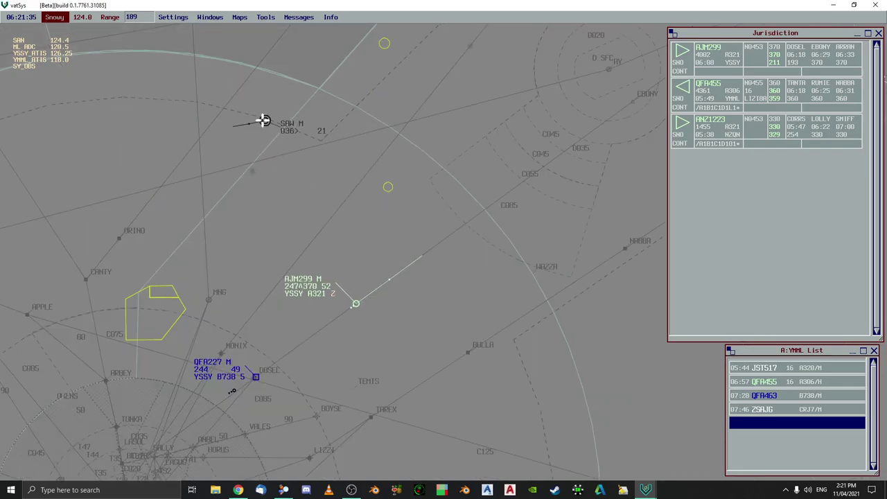
left_click(264, 120)
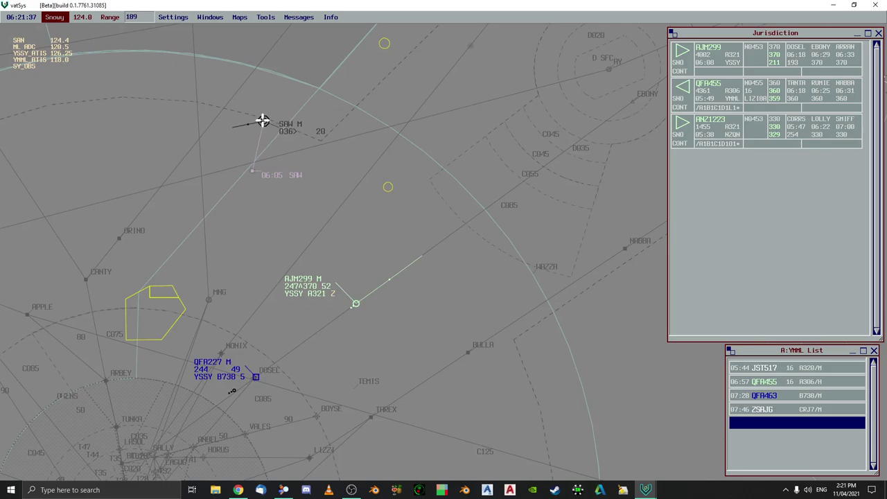
left_click(262, 120)
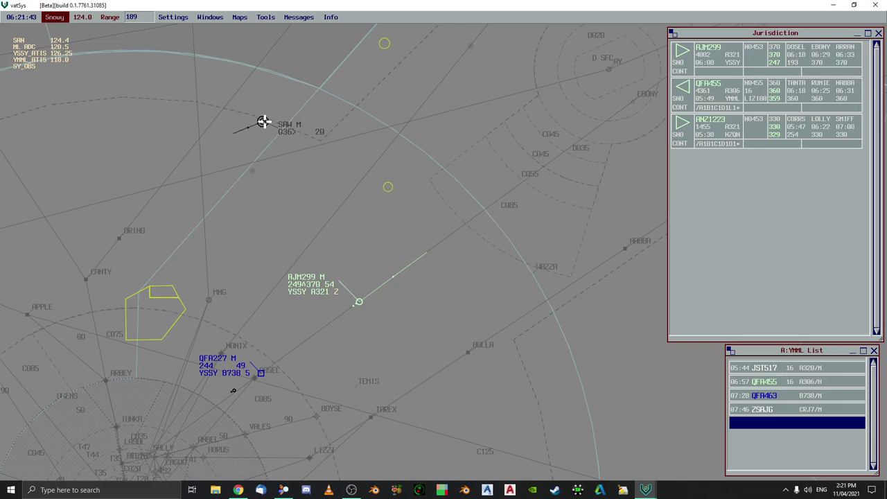
Select SAW, then AJM299, and zoom the scope out from range 189 to 446
left_click(263, 122)
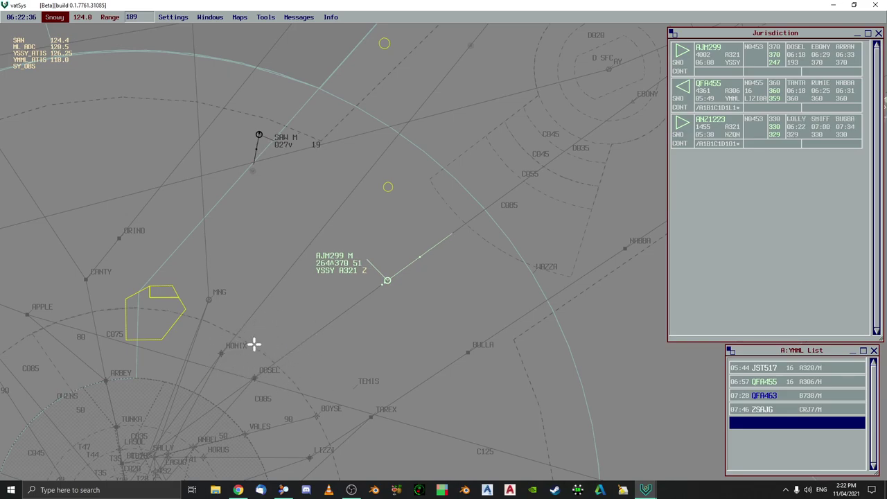
left_click(387, 280)
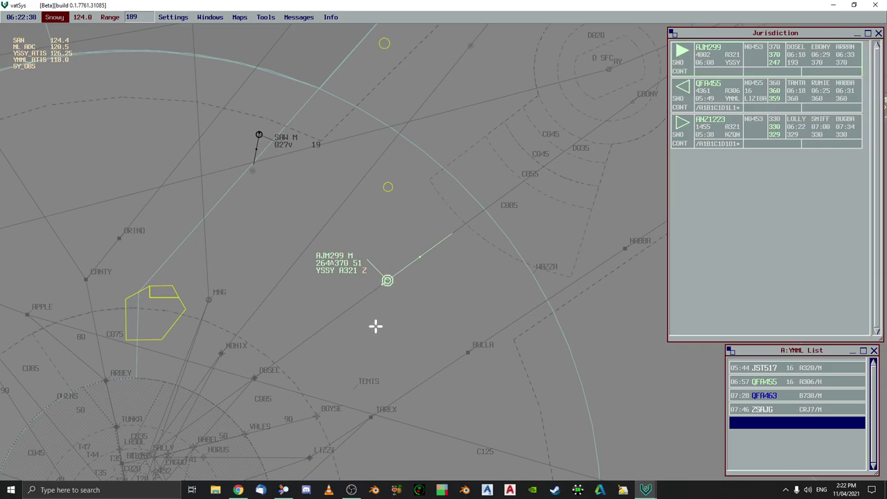
scroll(371, 319, "down", 8)
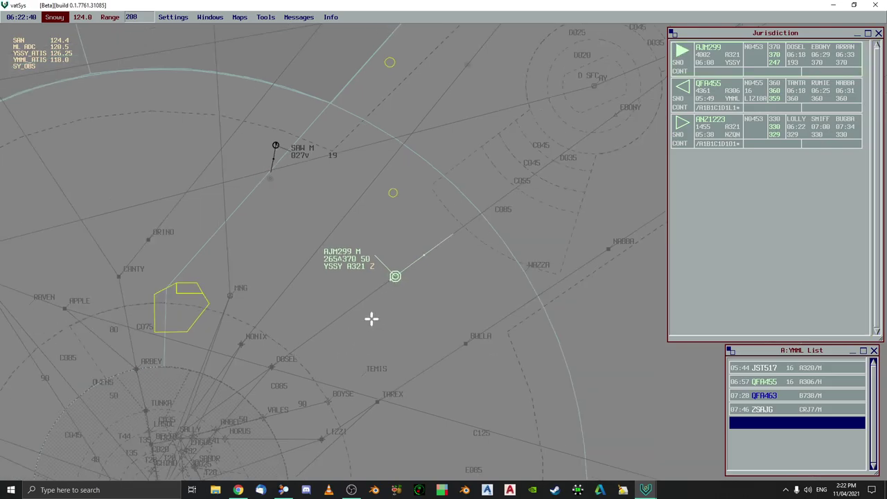
scroll(416, 346, "down", 1)
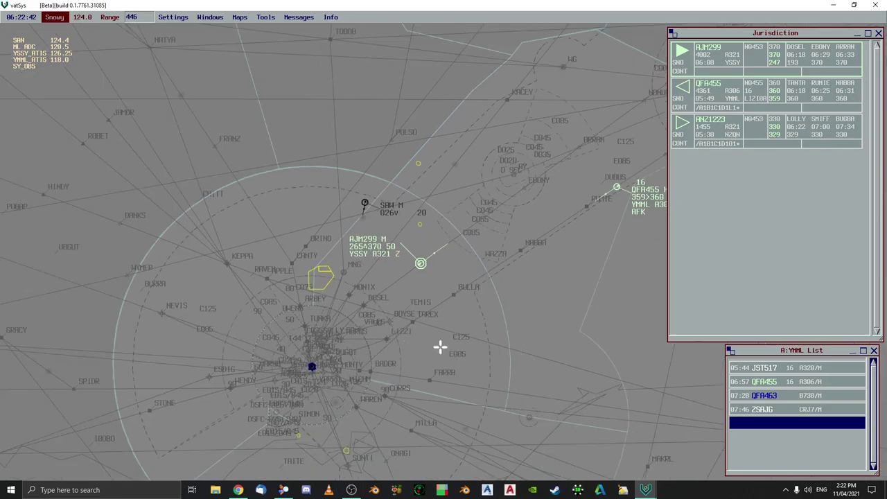
scroll(443, 338, "down", 1)
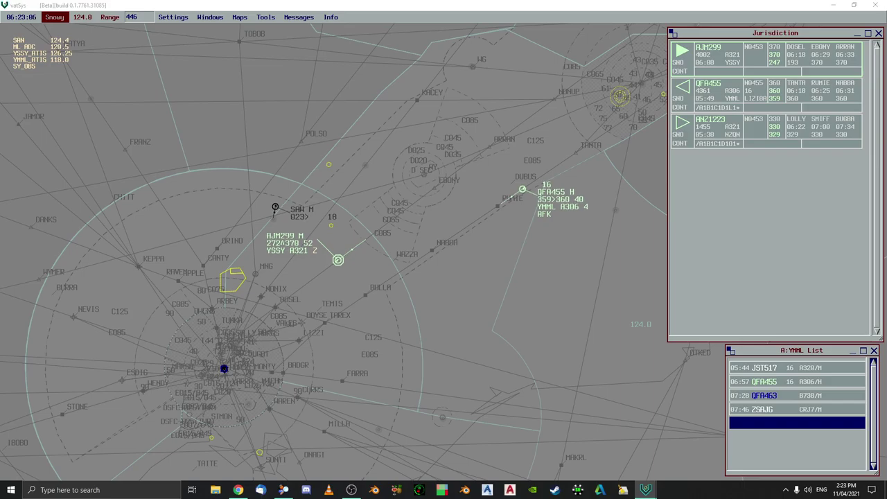
left_click_drag(558, 33, 518, 33)
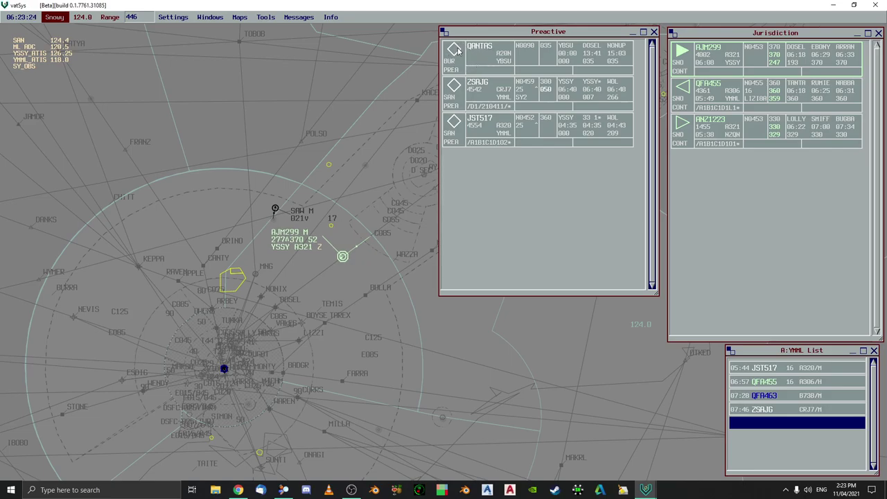
left_click_drag(510, 34, 516, 35)
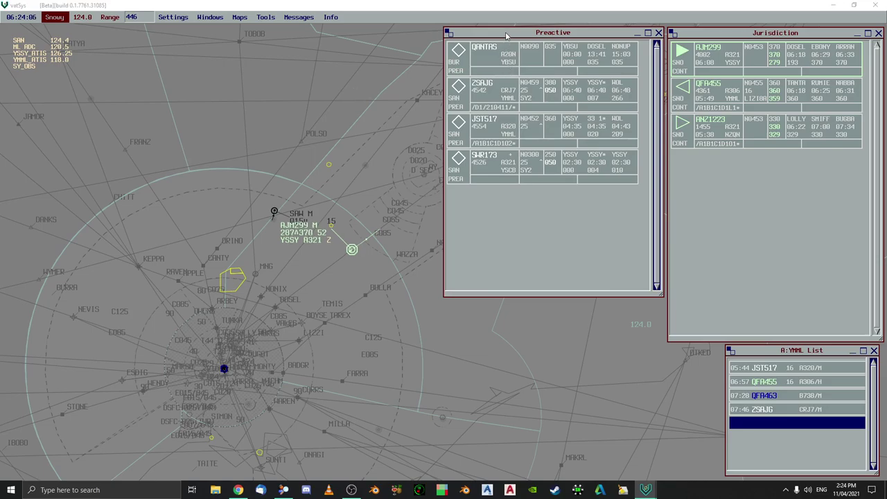
Close the preactive flight list, check AJM299, and finish with QFA455 selected
left_click(658, 32)
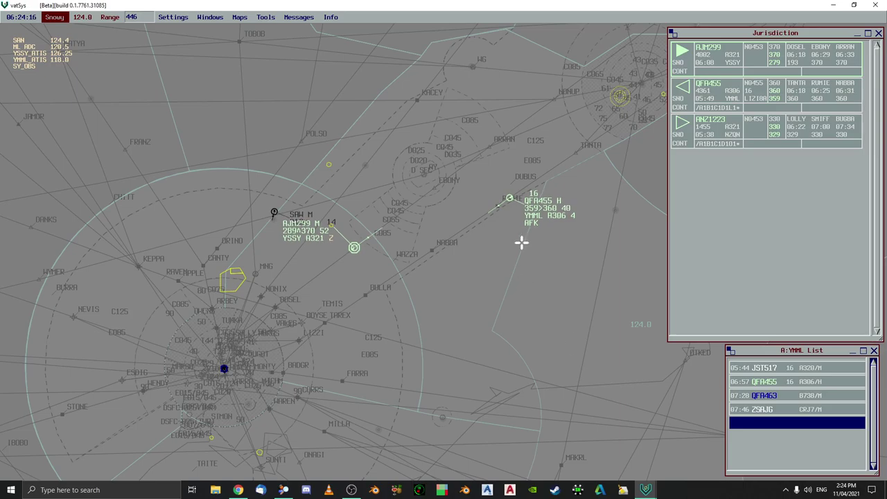
left_click(509, 198)
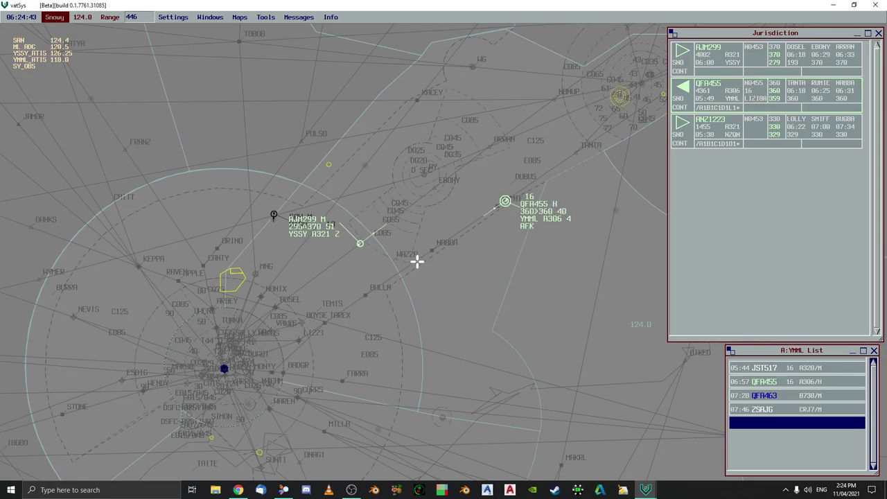
left_click(360, 243)
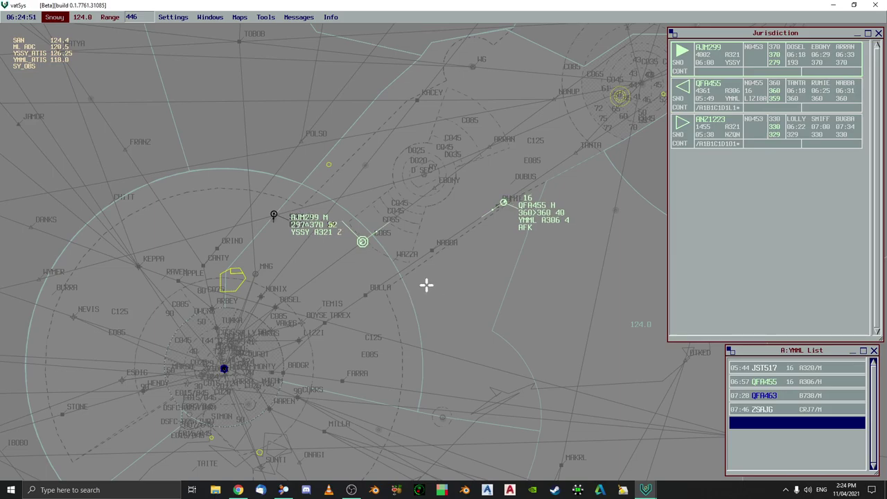
left_click(503, 203)
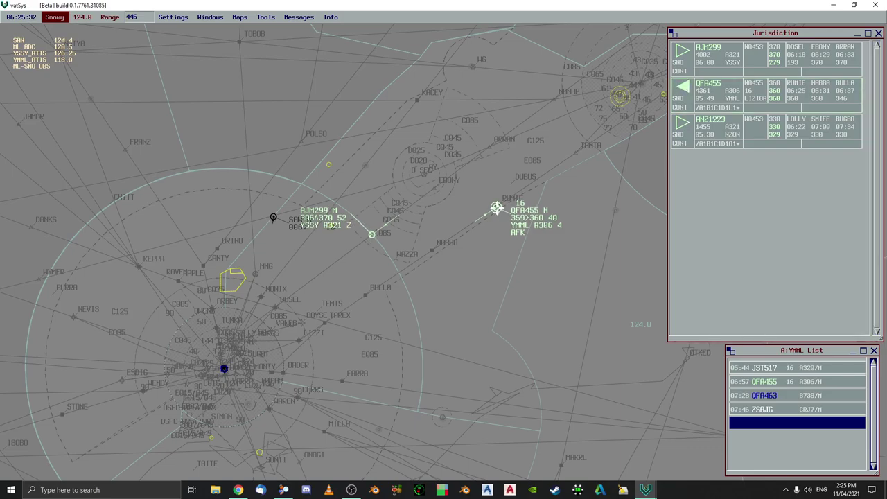
Measure bearing and range from QFA455 along its route to the Melbourne marker, reading 65.5 at 247
mouse_move(497, 207)
left_mouse_down()
mouse_move(298, 340)
mouse_move(224, 372)
mouse_move(456, 240)
mouse_move(429, 250)
mouse_move(447, 256)
mouse_move(224, 368)
mouse_move(401, 305)
left_mouse_up()
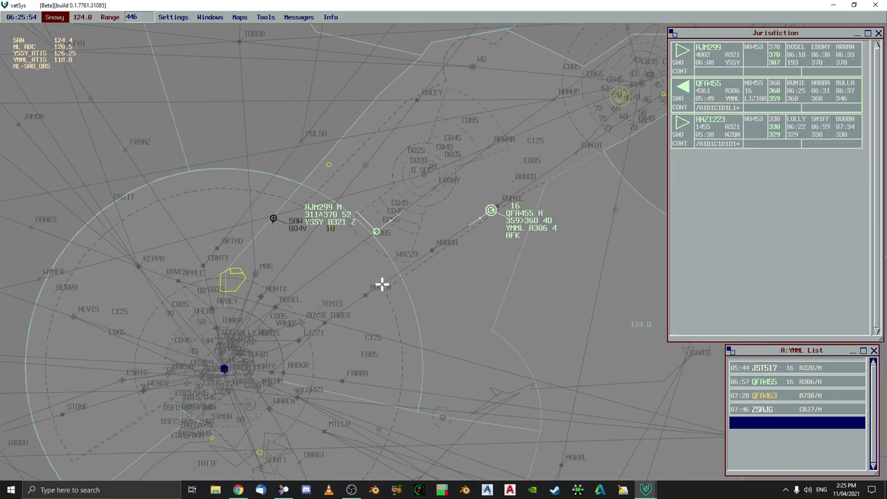
mouse_move(382, 285)
left_mouse_down()
mouse_move(236, 349)
mouse_move(223, 369)
left_mouse_up()
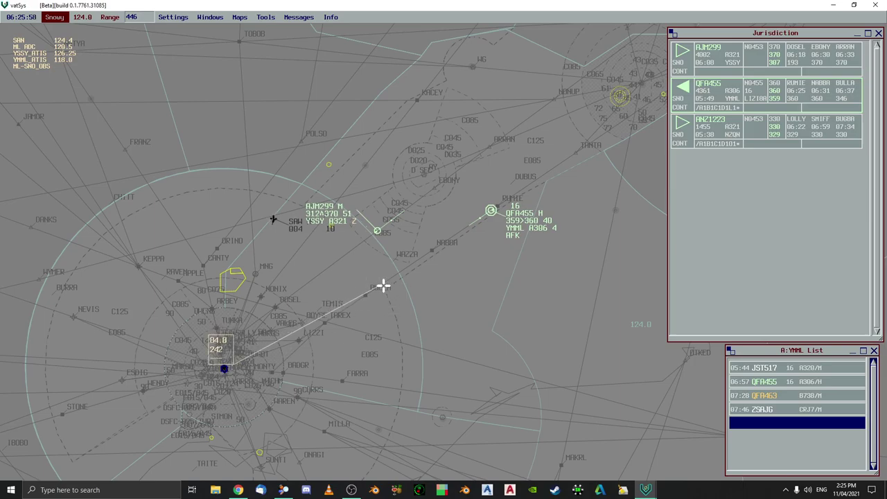
mouse_move(214, 353)
left_mouse_down()
mouse_move(388, 277)
mouse_move(392, 287)
left_mouse_up()
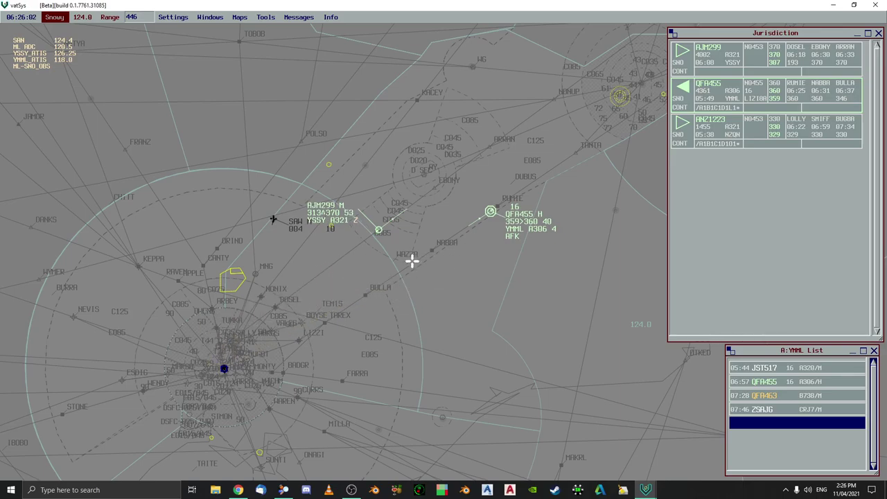
left_click_drag(412, 260, 224, 367)
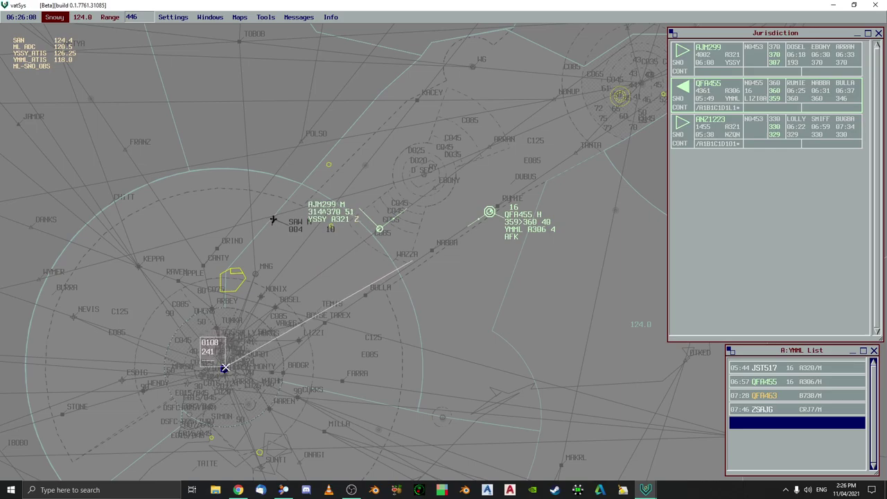
left_click_drag(224, 367, 340, 309)
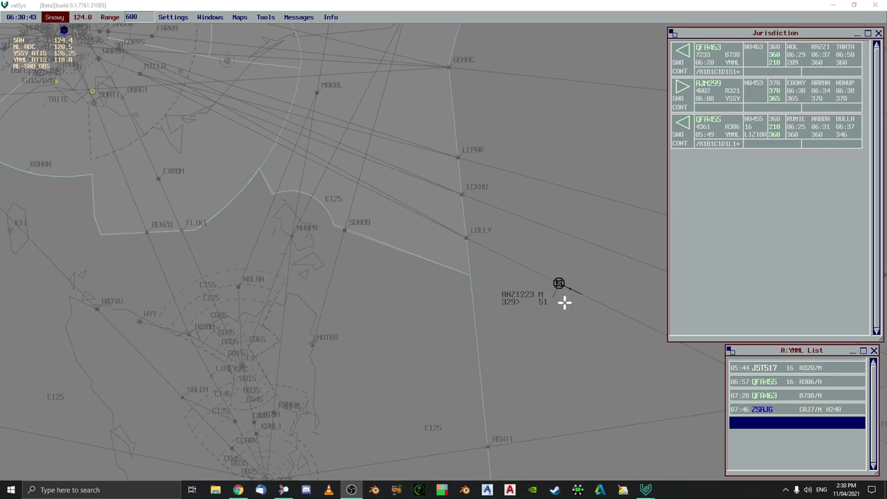
Zoom the radar out and back in to show the wider sector with ANZ1223 beyond LOLLY
scroll(450, 243, "up", 5)
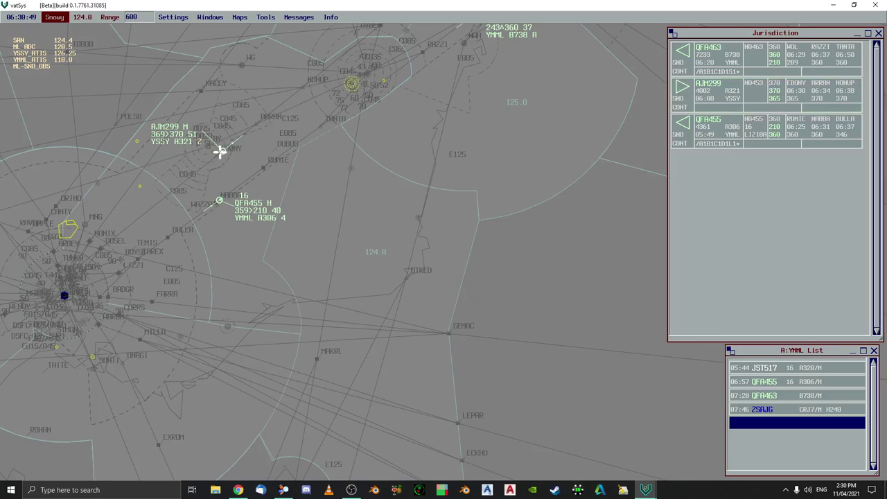
scroll(342, 265, "down", 2)
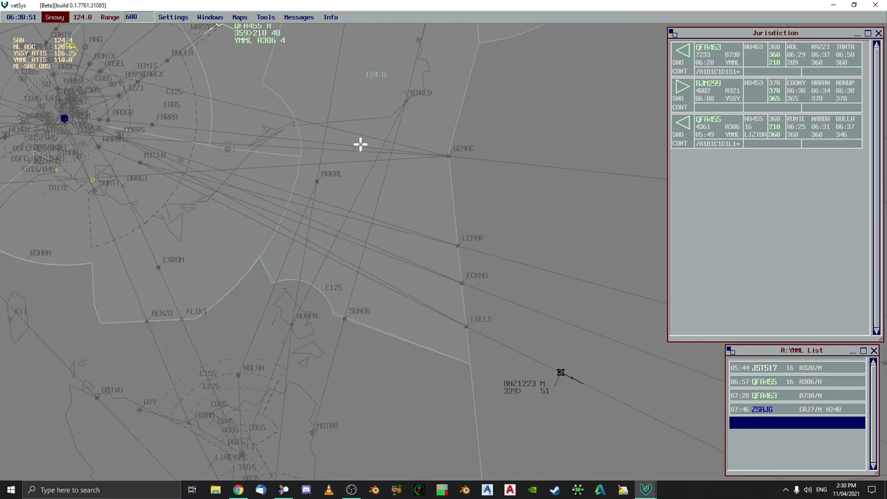
scroll(325, 128, "up", 1)
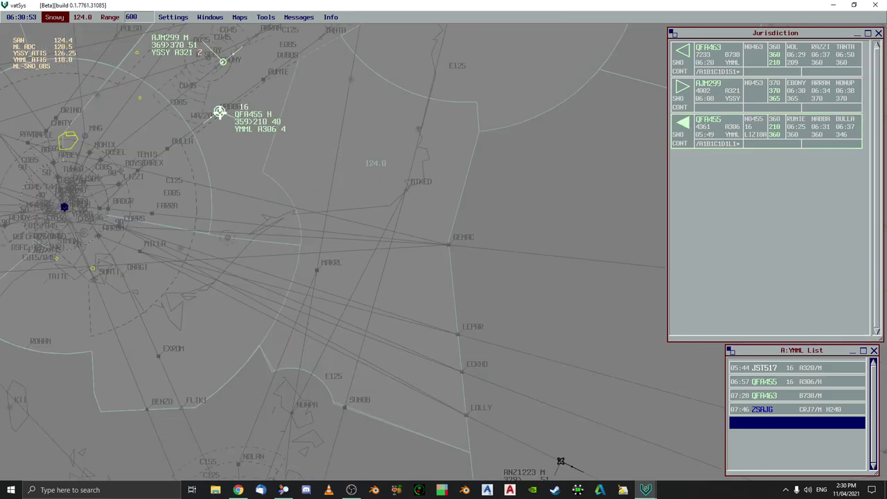
scroll(439, 270, "down", 2)
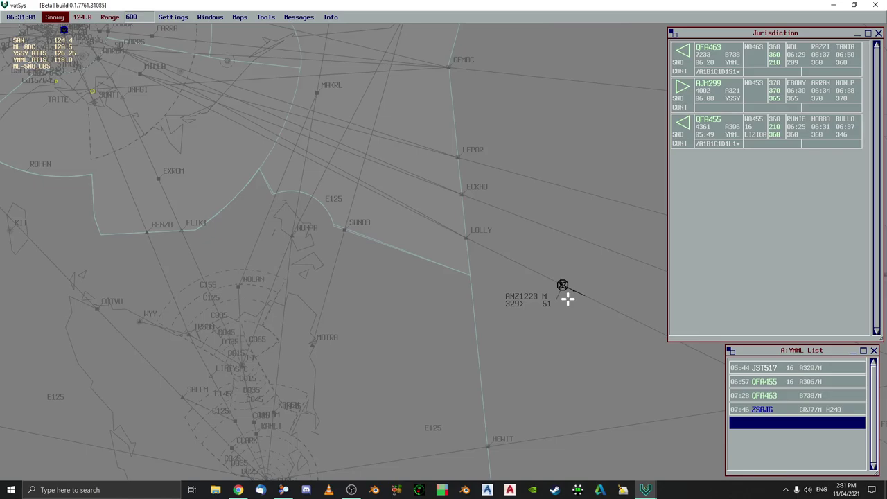
Pan the radar east, north and south until QFA455 appears near ANZ1223 and LOLLY
key("Right")
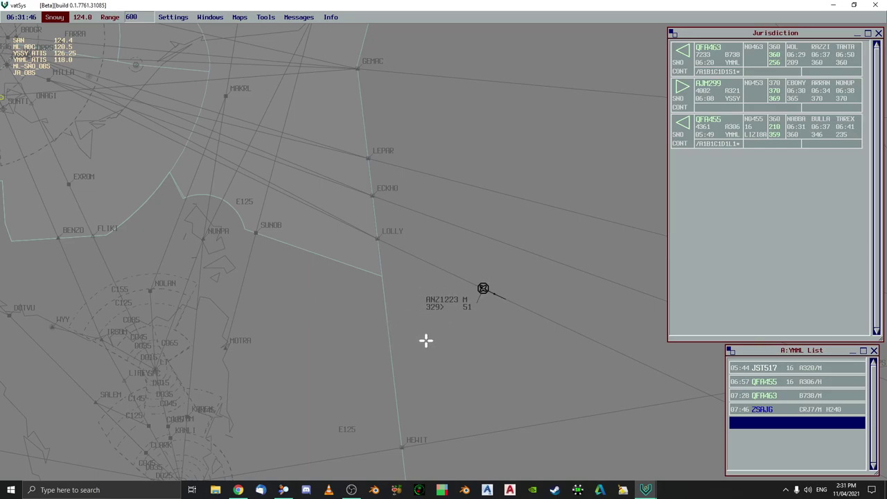
key("Up")
key("Down")
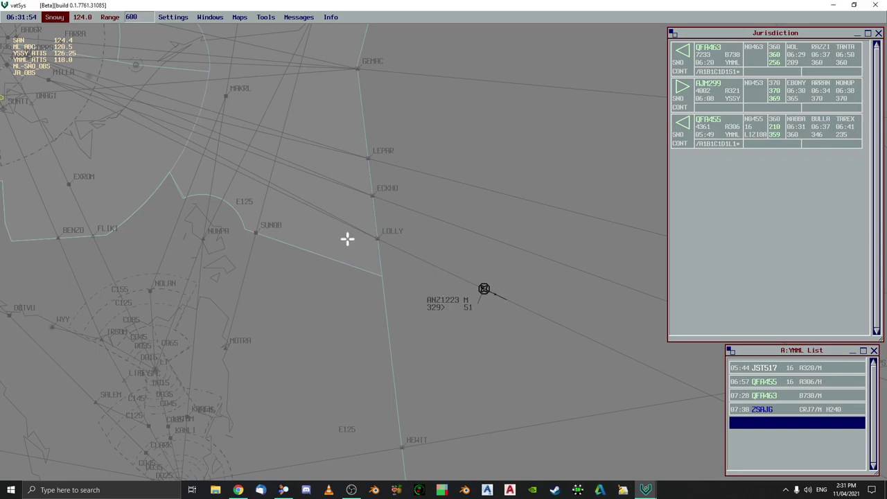
key("Up")
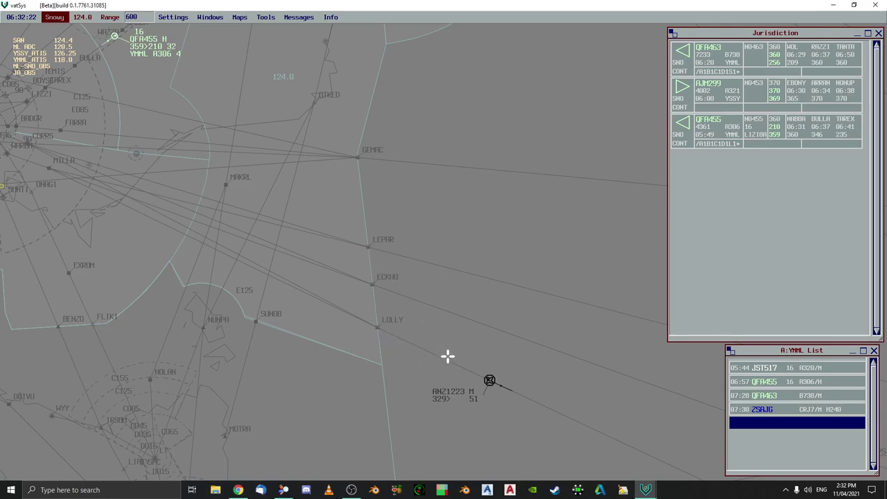
Pan the radar north and east until ZSAJG's data block near Canberra is in view
key("Left")
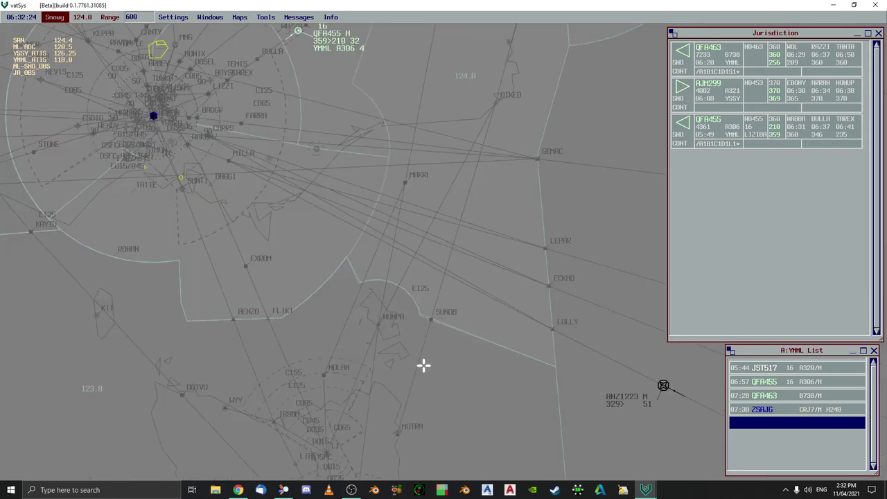
key("Up")
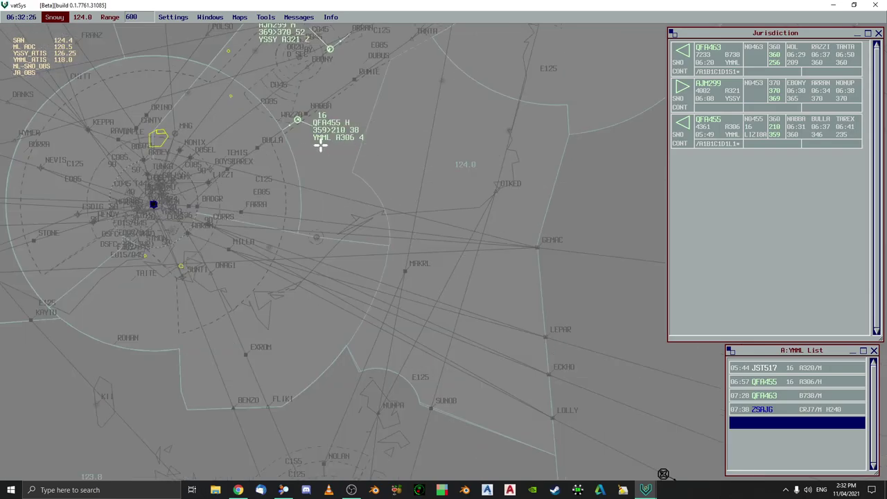
key("Up")
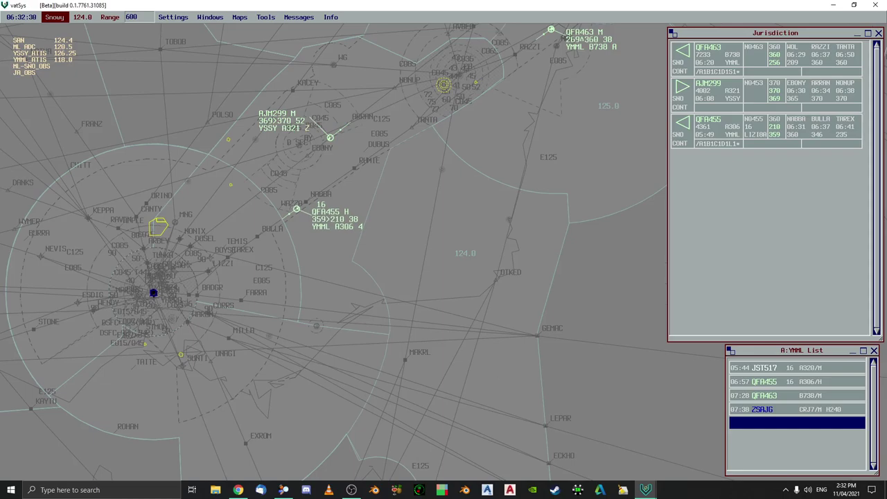
key("Up")
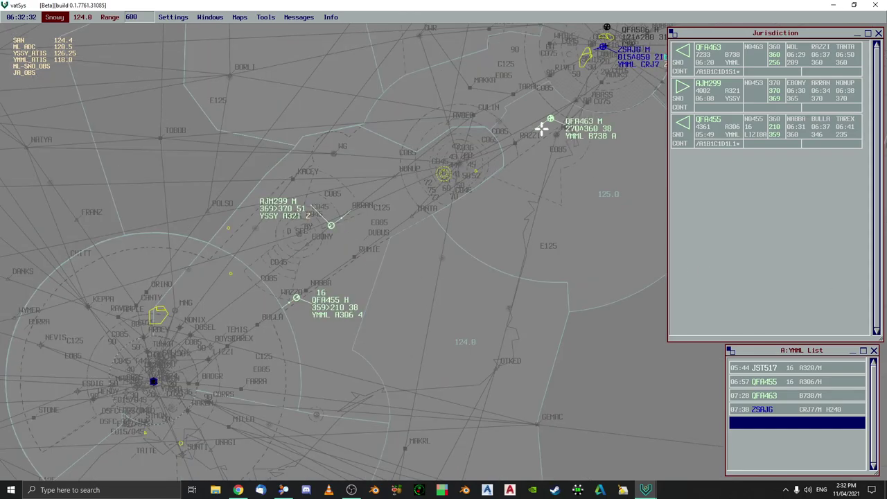
key("Up")
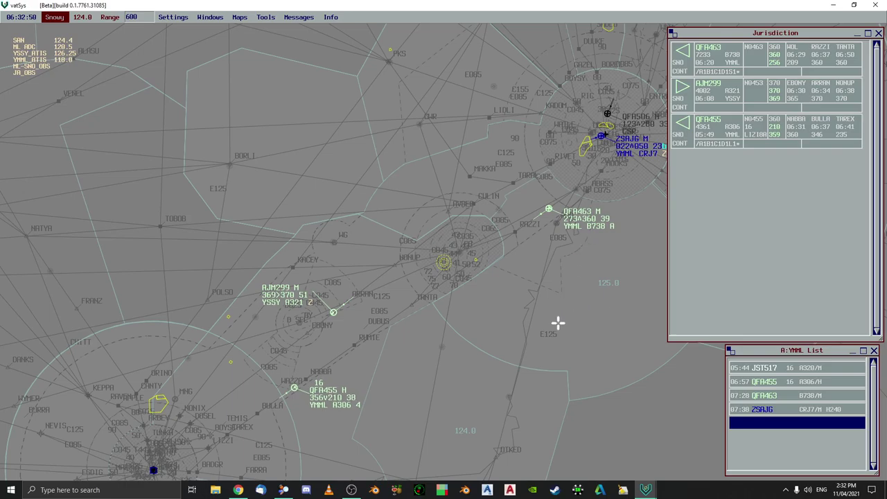
left_click_drag(548, 330, 546, 242)
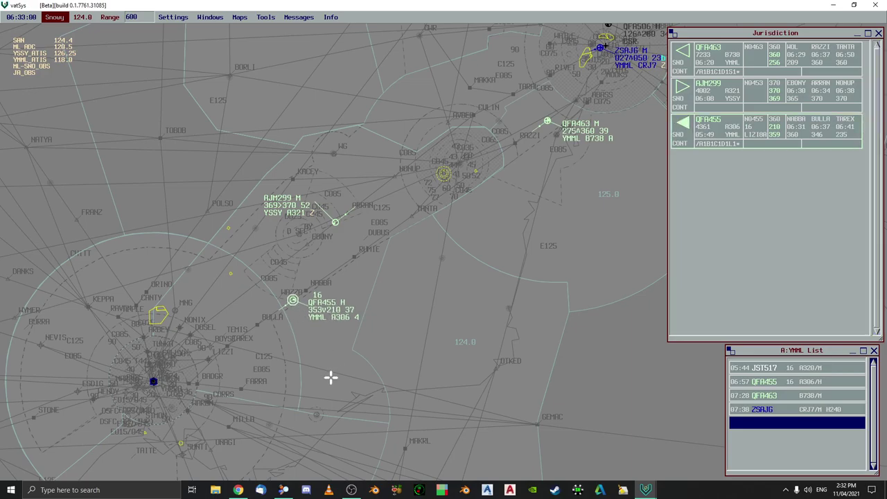
key("Down")
key("Up")
key("Up")
key("Right")
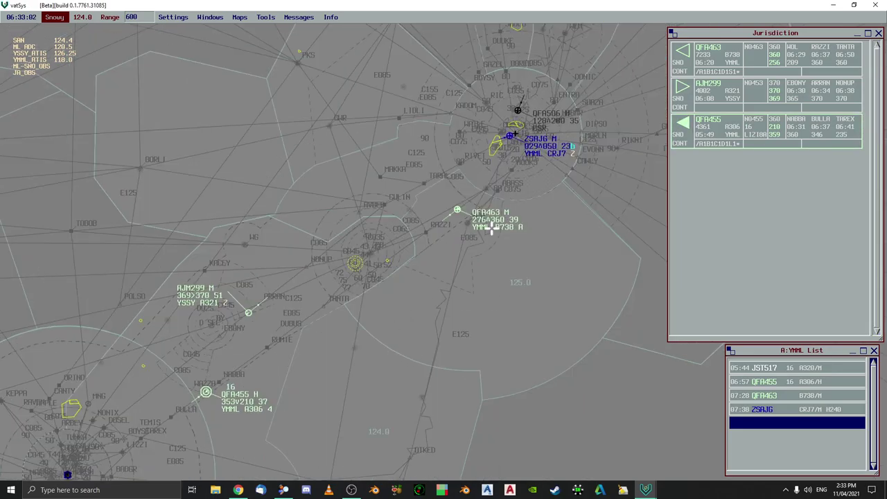
left_click(532, 134)
left_click(558, 156)
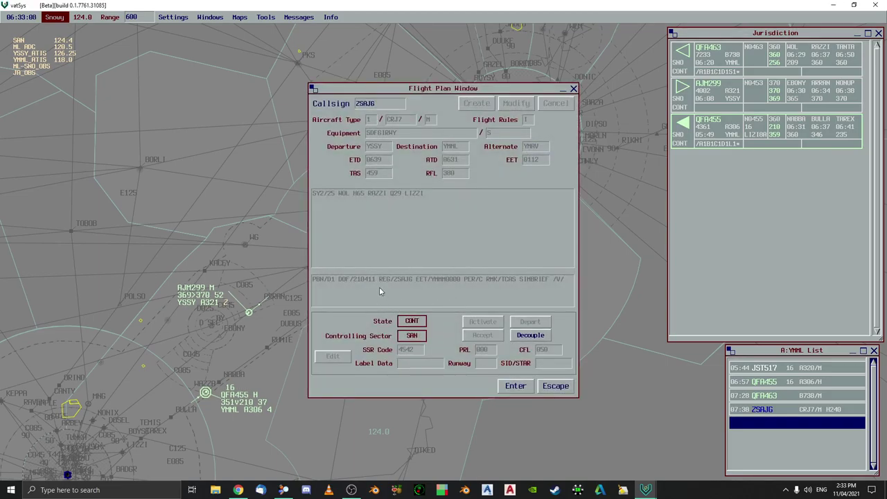
left_click(573, 89)
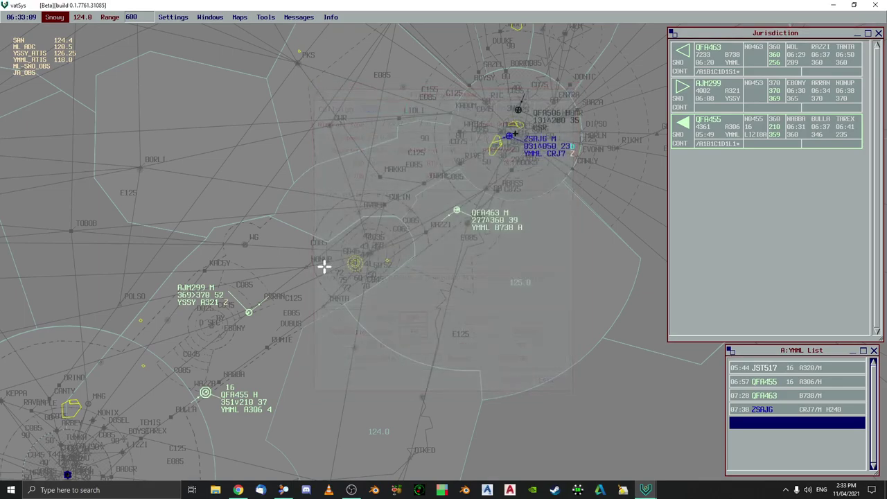
left_click(195, 289)
left_click(223, 304)
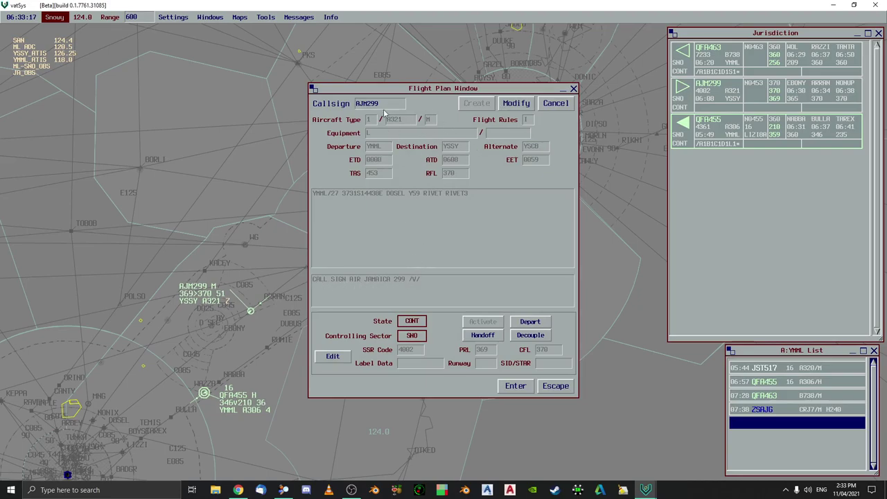
left_click(573, 88)
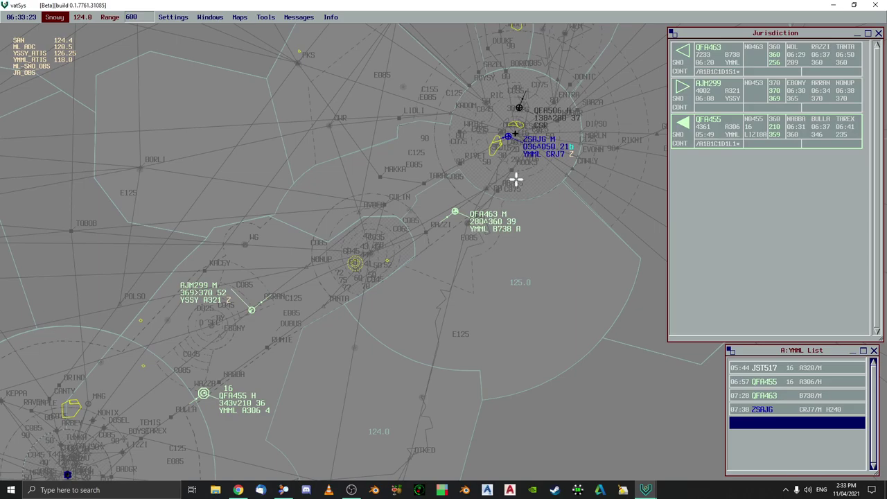
Select the newly listed JST520 to check it, then reselect QFA455's track
key("Down")
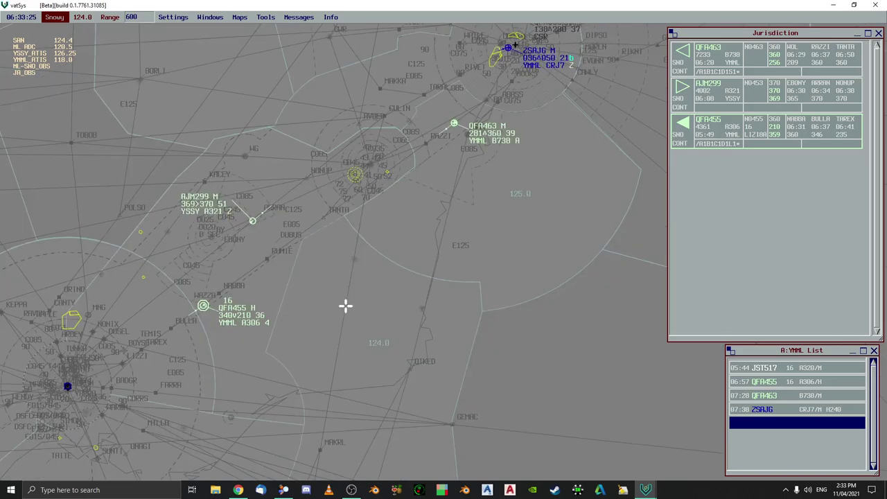
key("Down")
key("Up")
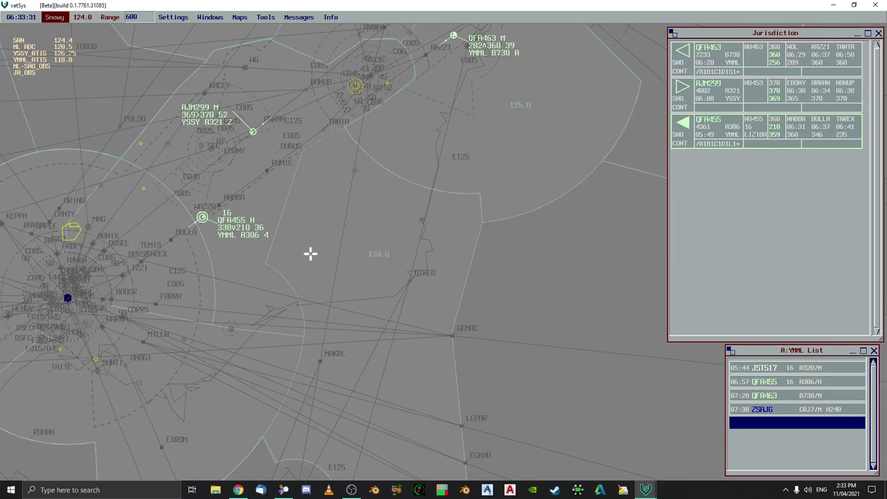
key("Up")
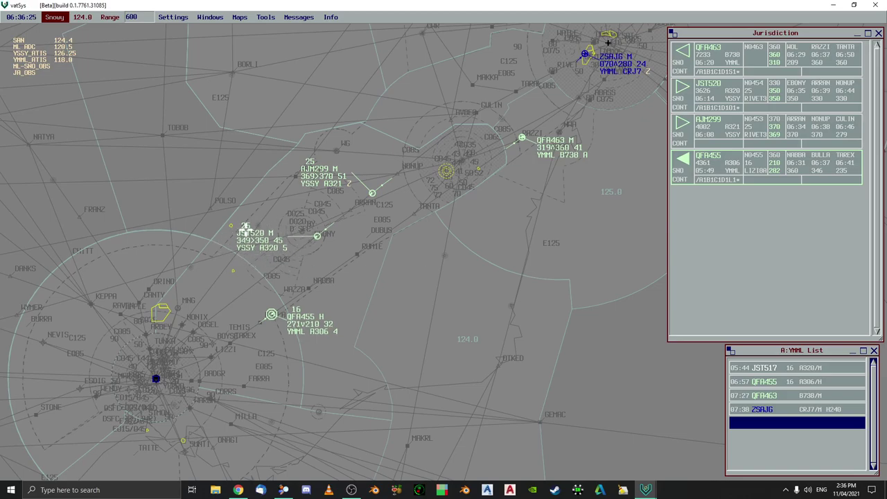
left_click(317, 236)
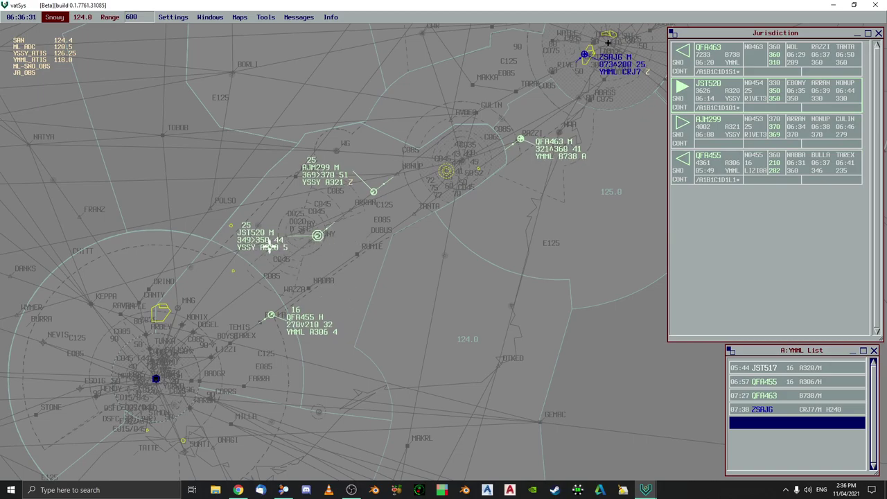
left_click(276, 317)
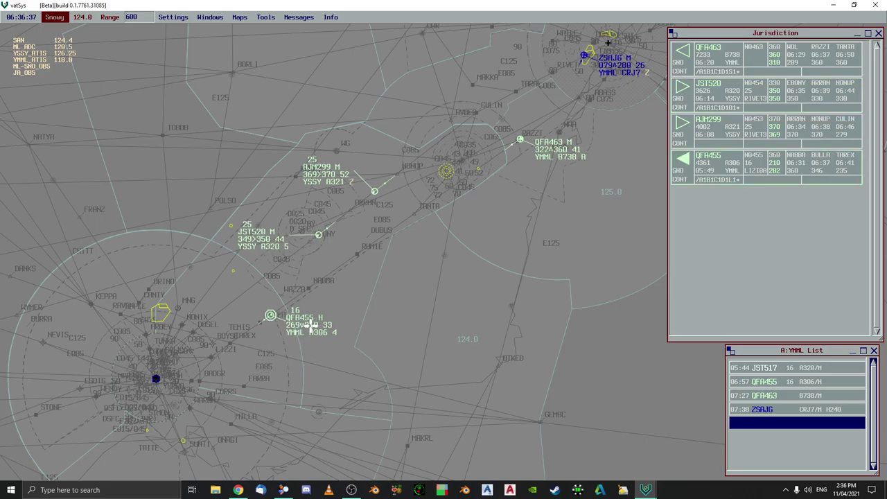
Pick 090 from QFA455's cleared-level menu in its data block
left_click(311, 324)
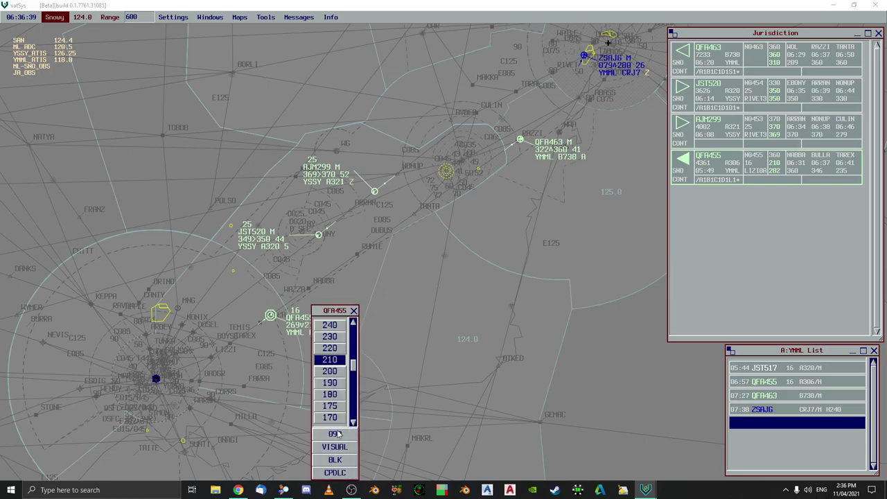
left_click(353, 310)
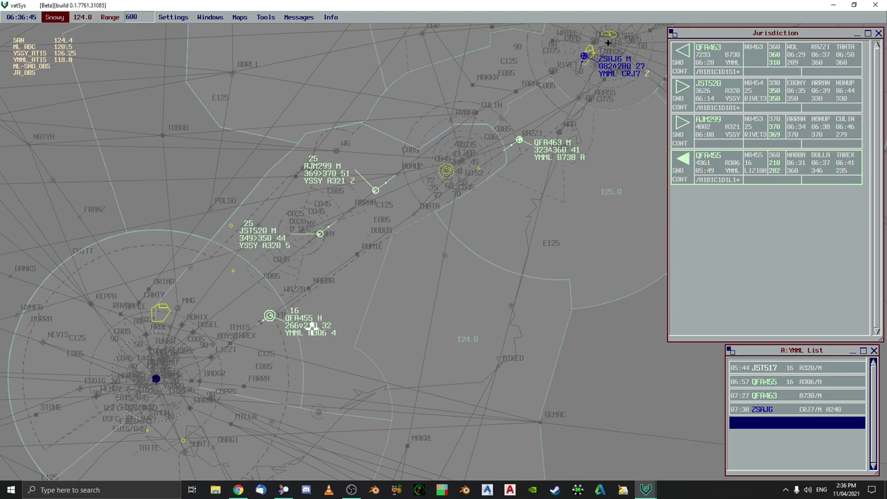
left_click(312, 324)
left_click(332, 434)
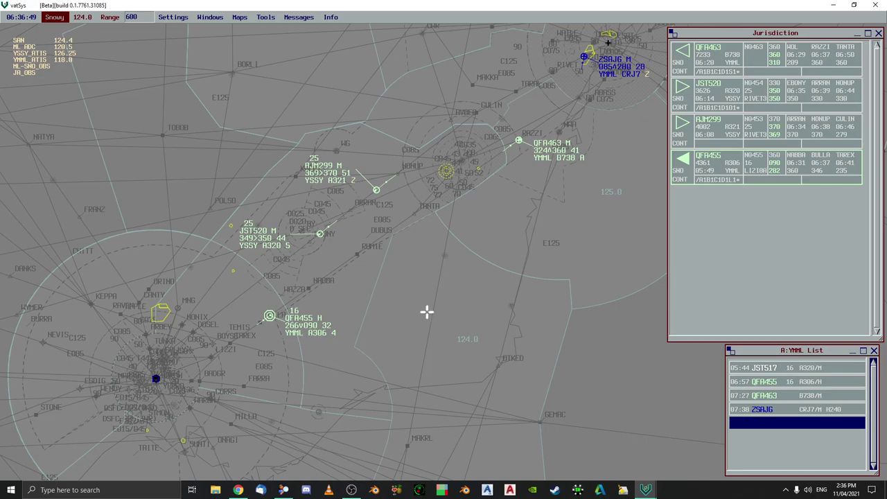
key("Up")
key("Right")
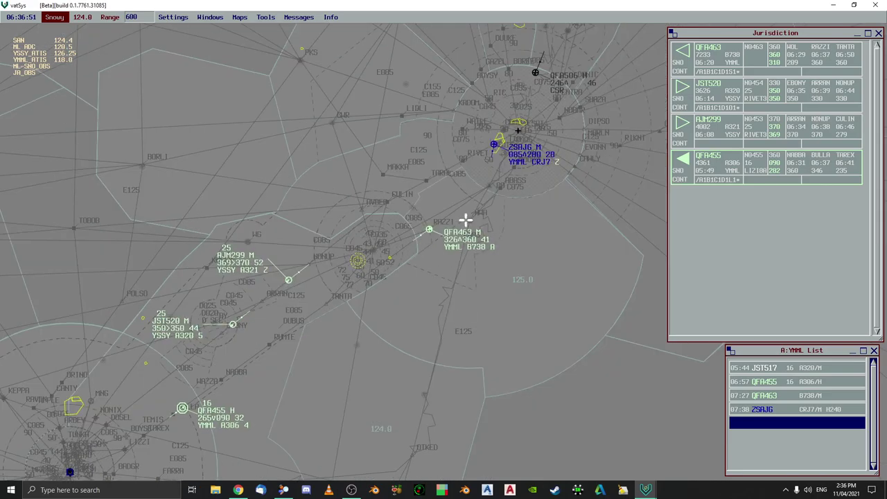
left_click(299, 17)
left_click(304, 36)
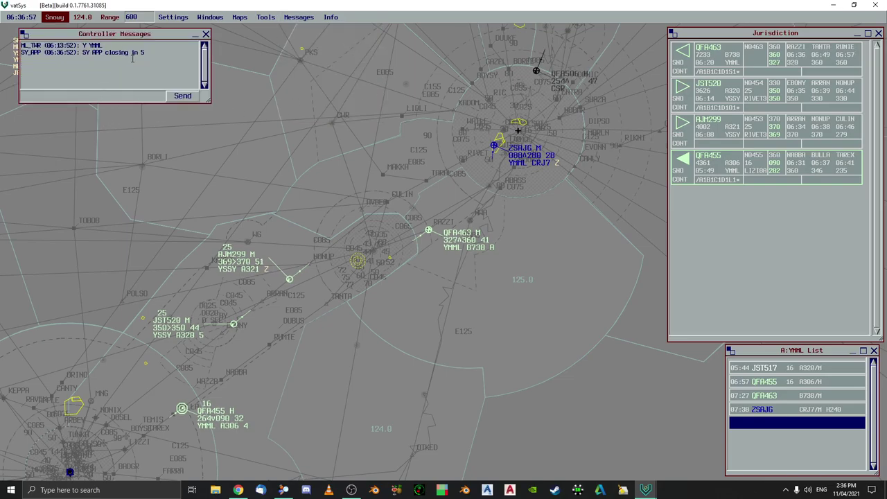
left_click(205, 35)
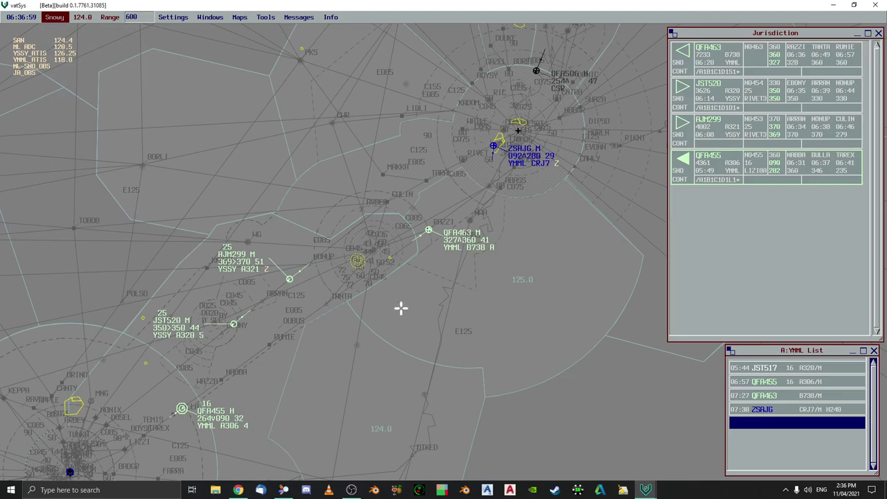
mouse_move(370, 326)
left_mouse_down()
mouse_move(370, 237)
mouse_move(370, 342)
left_mouse_up()
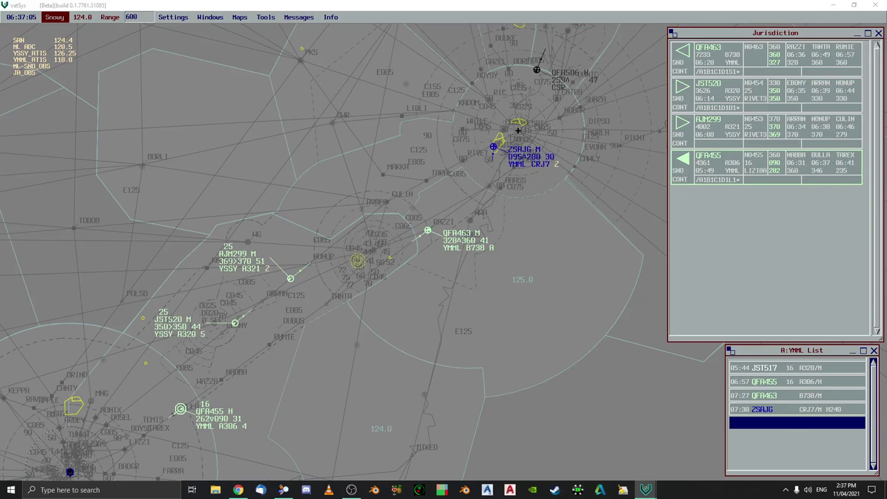
left_click(516, 312)
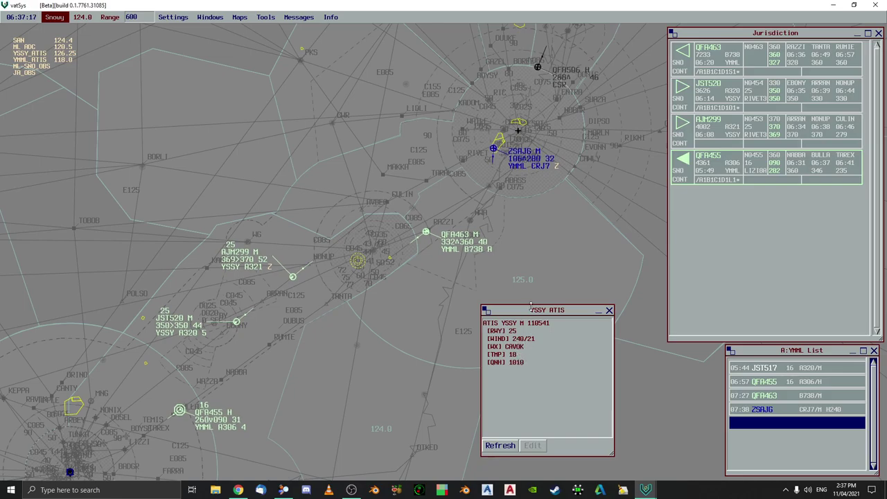
left_click_drag(529, 313, 886, 313)
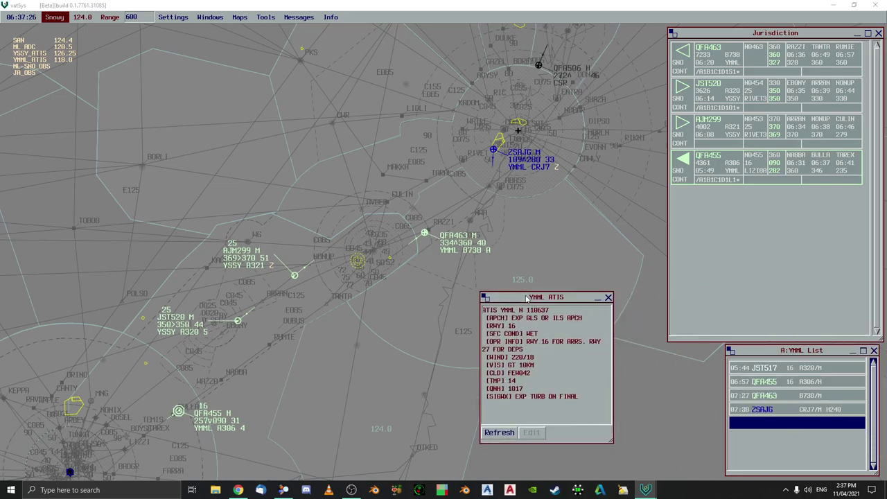
left_click_drag(526, 299, 886, 277)
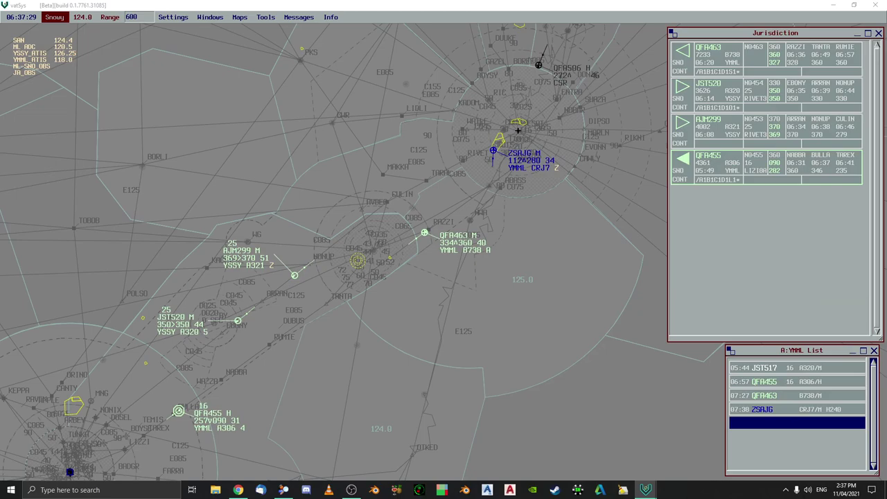
scroll(303, 344, "down", 3)
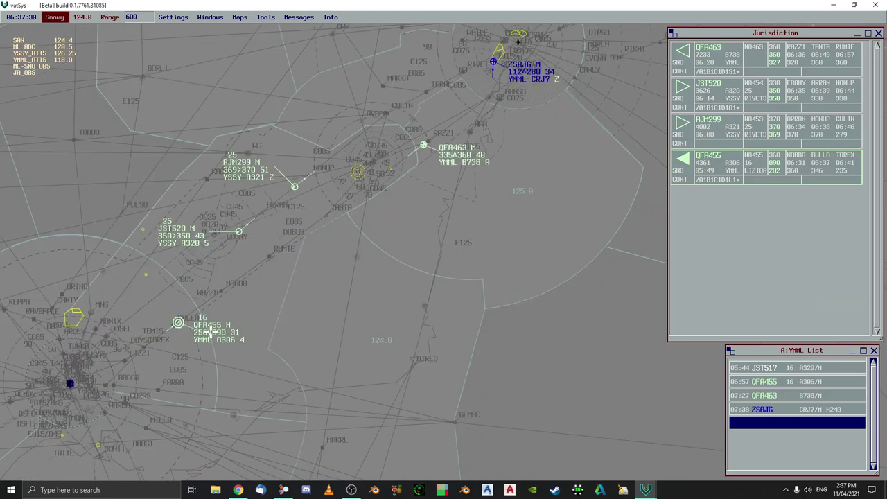
scroll(477, 179, "up", 3)
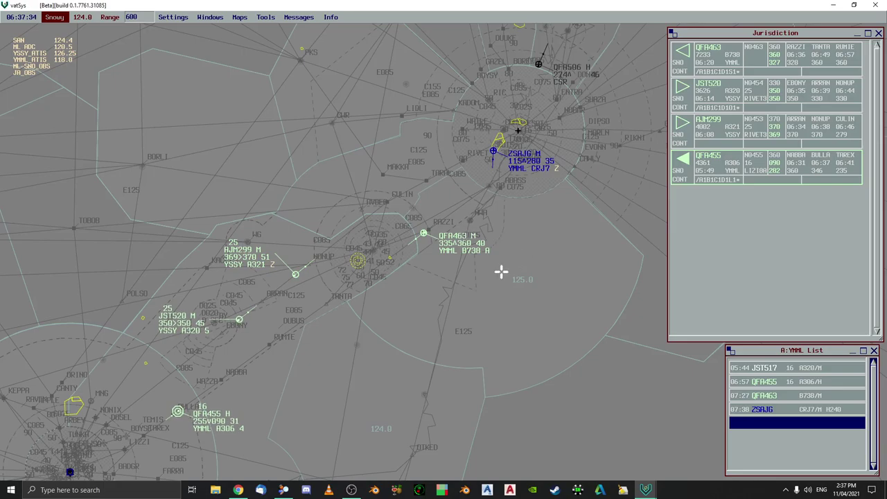
left_click(421, 236)
scroll(405, 311, "down", 3)
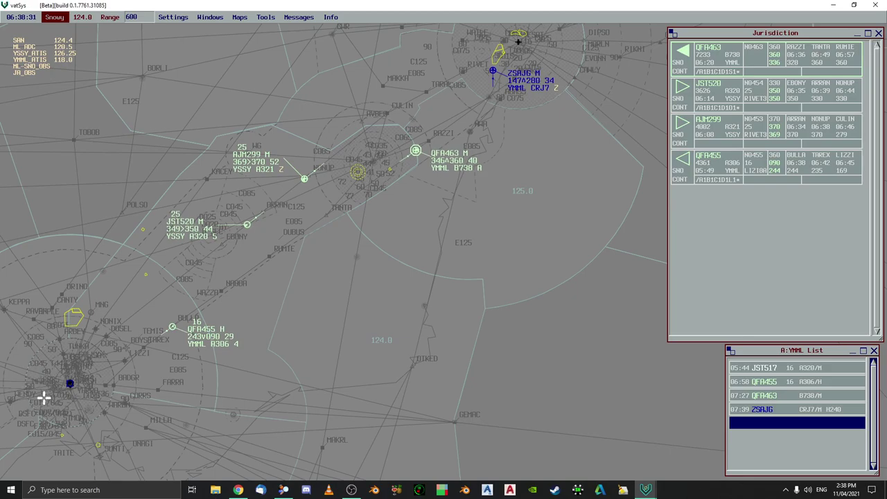
key("Down")
key("Left")
key("Left")
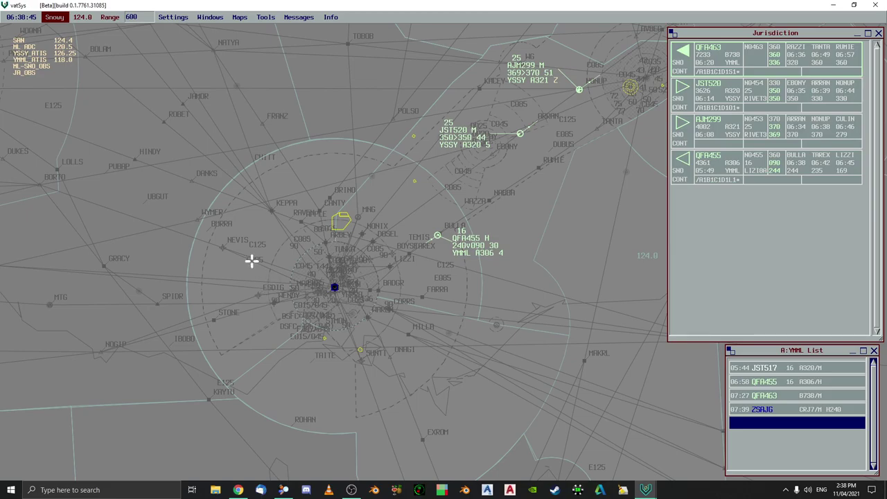
key("Up")
key("Right")
key("Right")
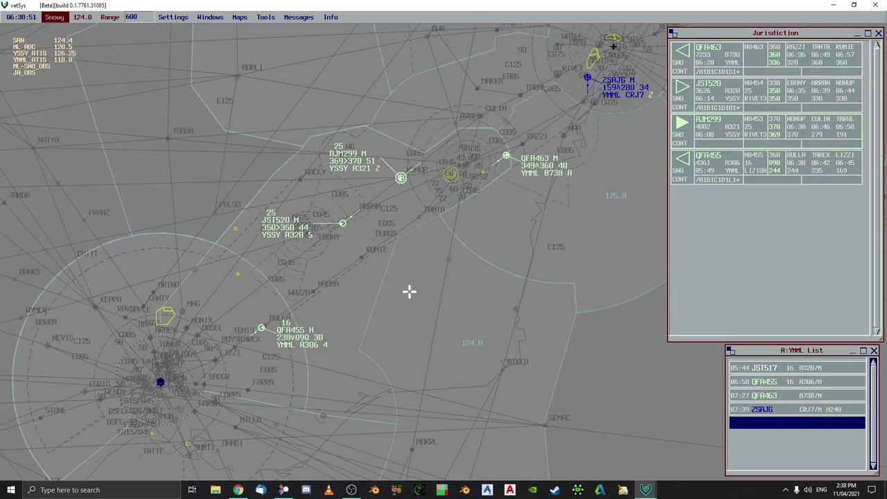
key("Down")
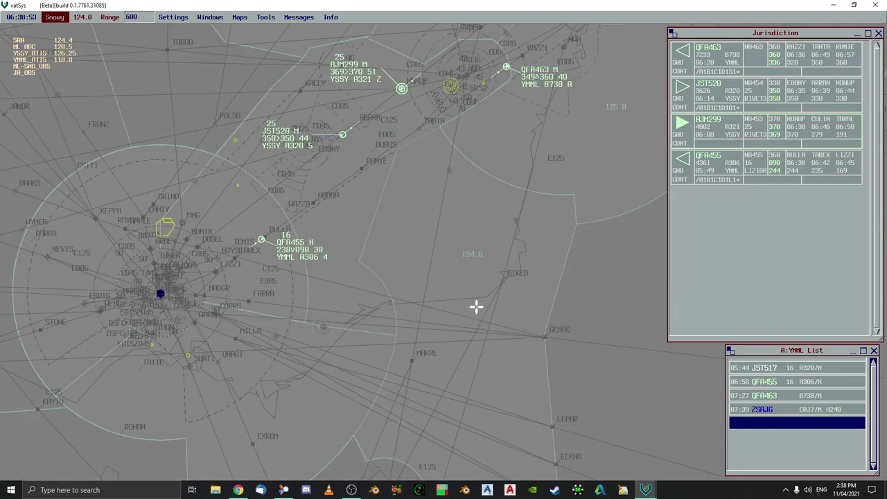
key("Up")
key("Right")
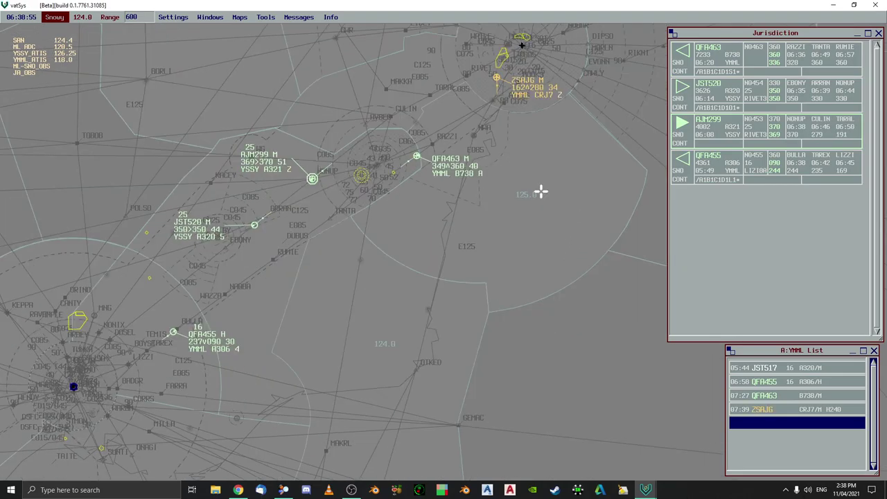
mouse_move(531, 73)
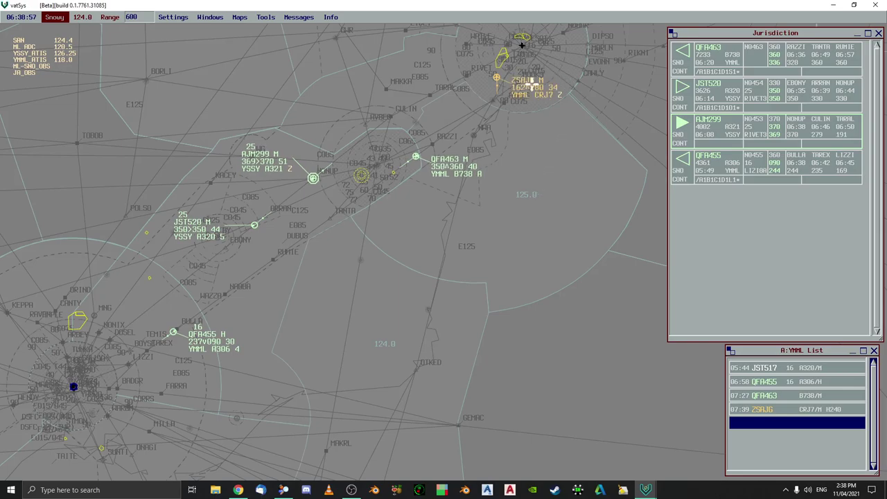
Accept the ZSAJG handoff from its context menu and select its track
left_click(527, 79)
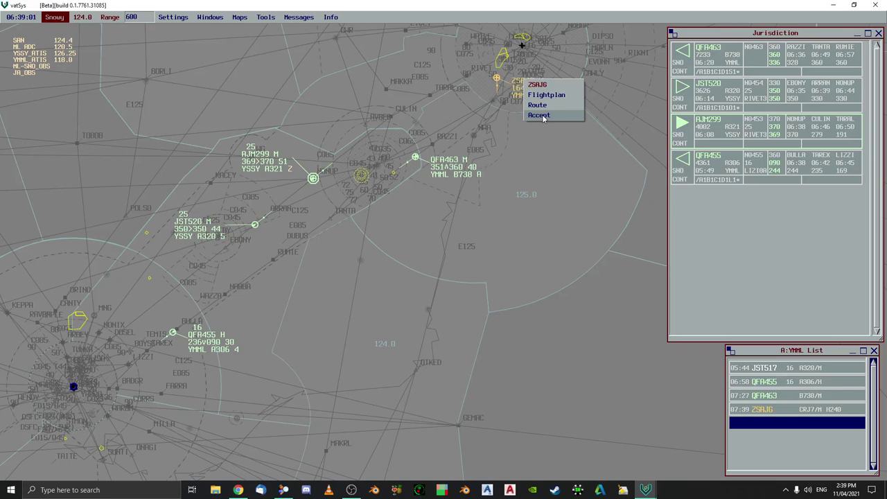
left_click(543, 116)
left_click(496, 79)
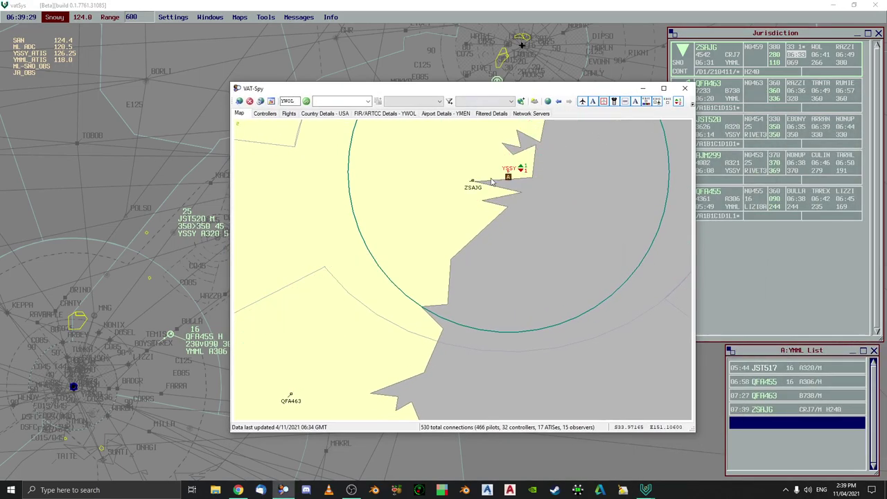
mouse_move(474, 188)
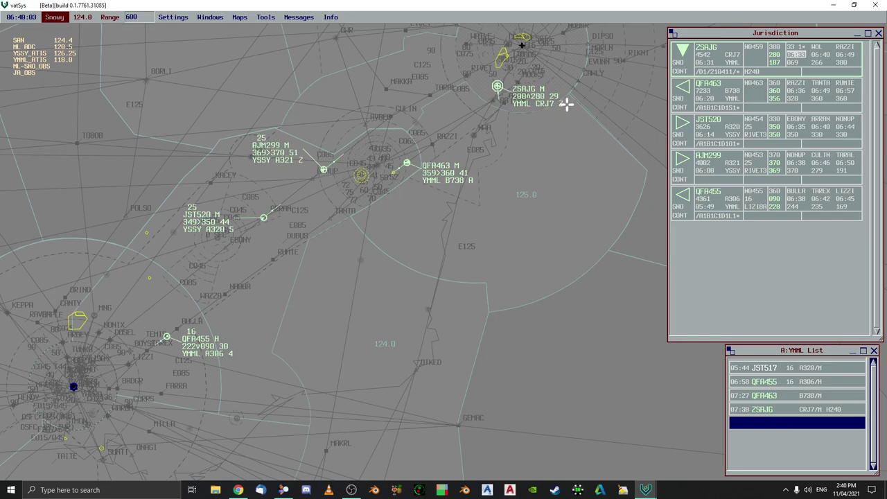
left_click(537, 97)
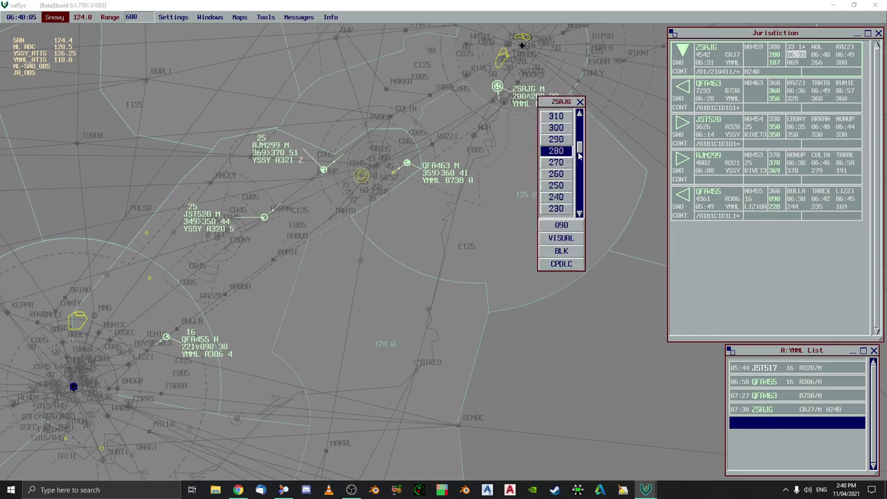
scroll(565, 163, "up", 3)
left_click(561, 138)
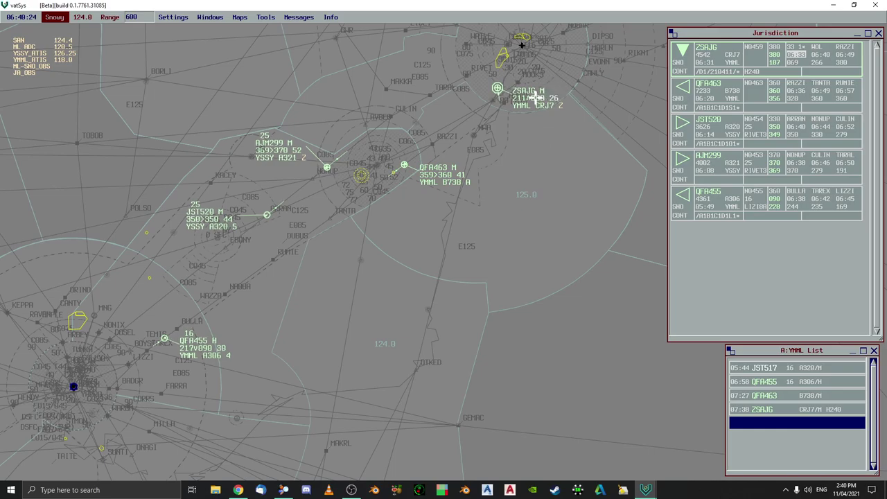
left_click(537, 98)
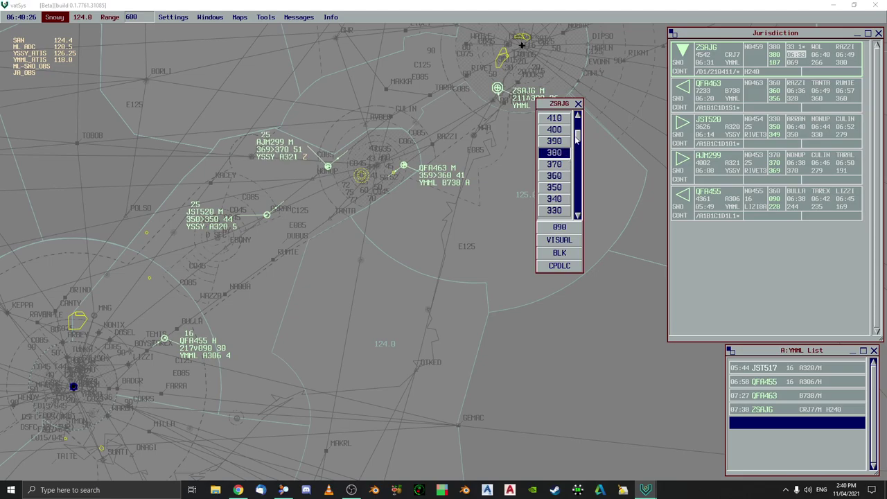
left_click_drag(575, 139, 580, 151)
left_click(553, 164)
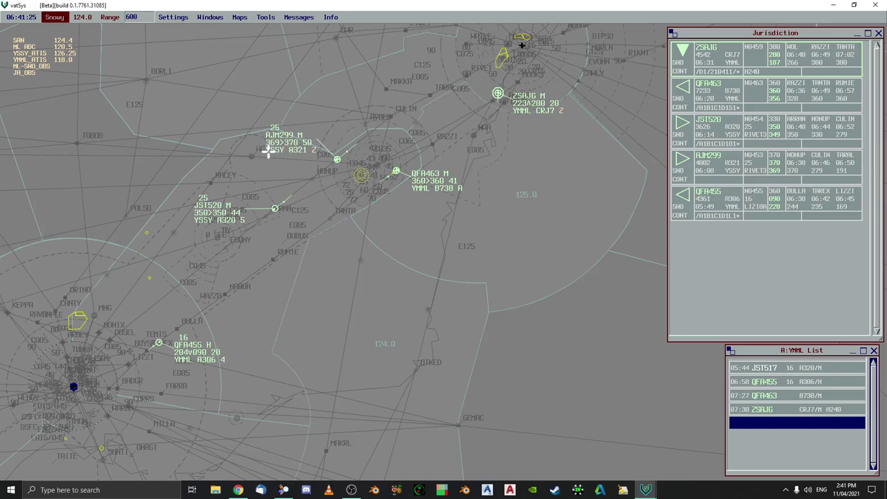
Select AJM299 and pick 210 from its cleared-level menu
left_click(337, 158)
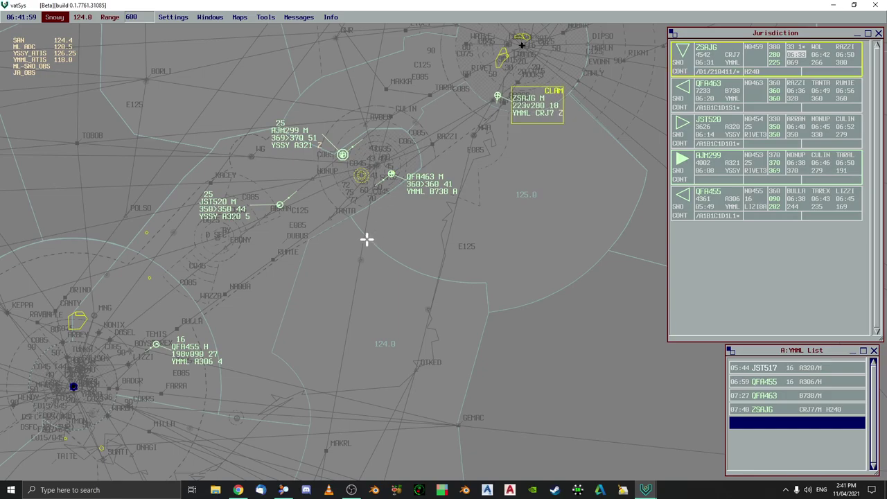
left_click(298, 136)
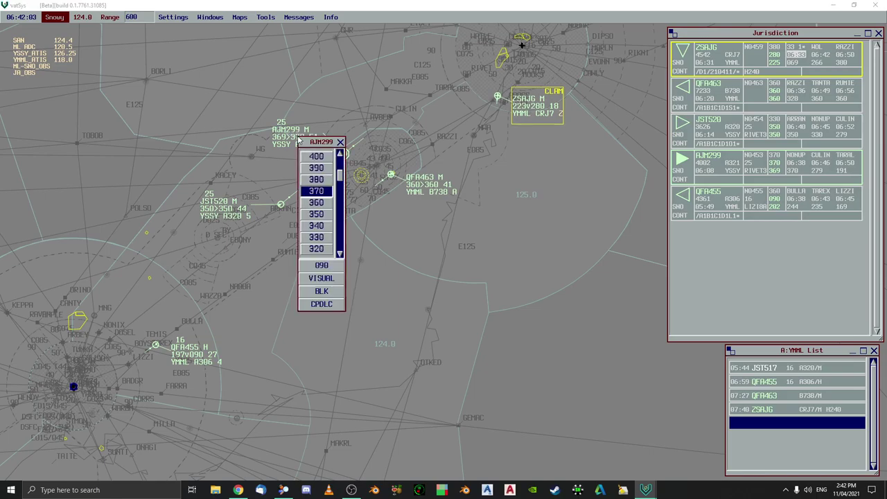
scroll(339, 177, "down", 6)
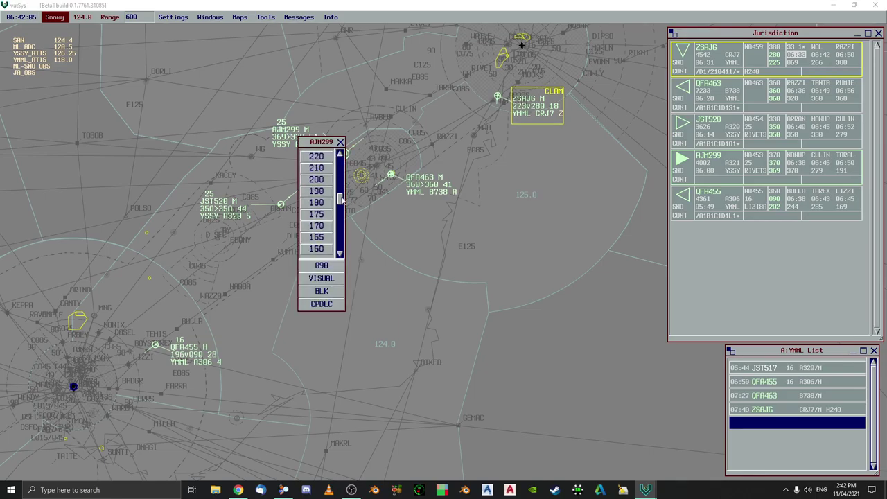
left_click(319, 168)
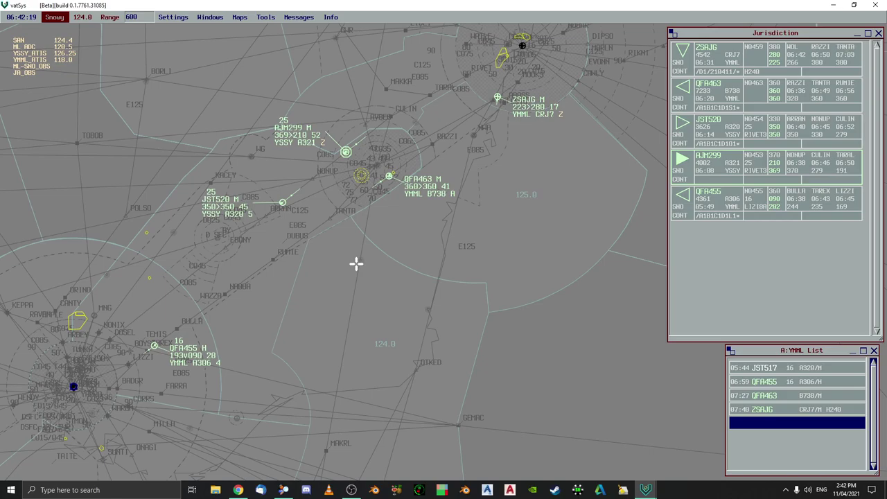
Show and hide ZSAJG's route with waypoint times, then zoom in around it at range 159
key("Down")
key("Left")
key("Left")
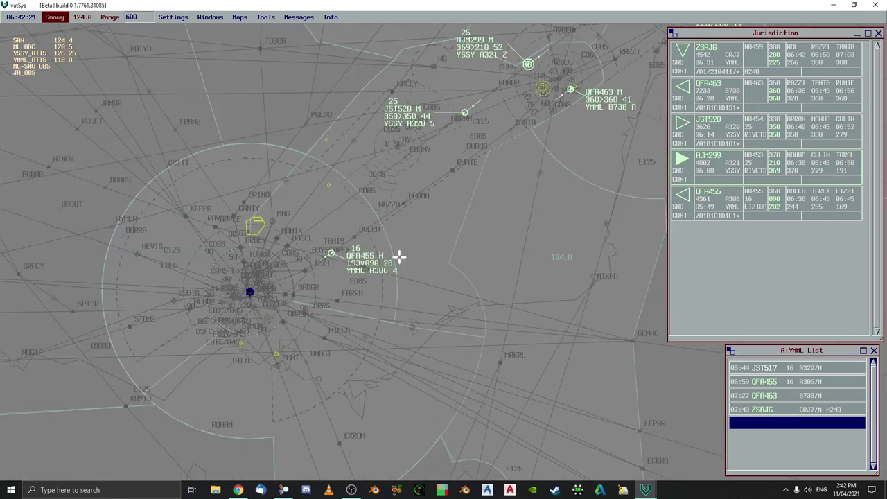
key("Up")
key("Right")
key("Right")
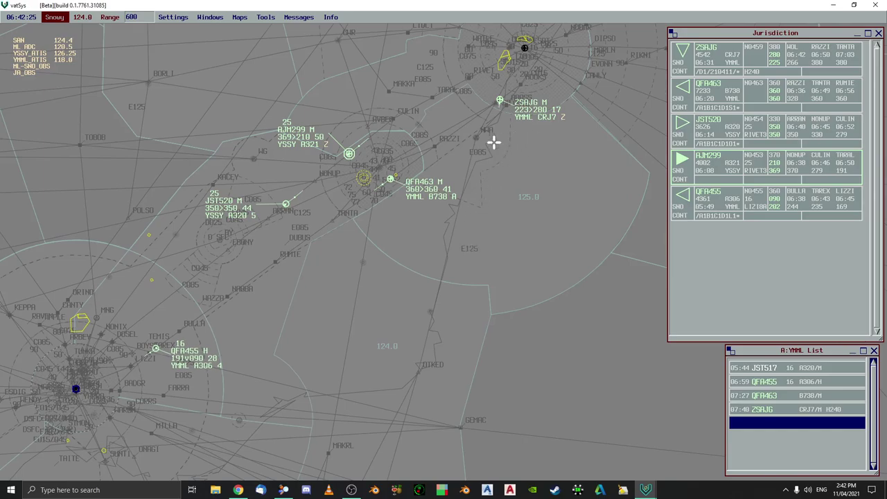
left_click(500, 101)
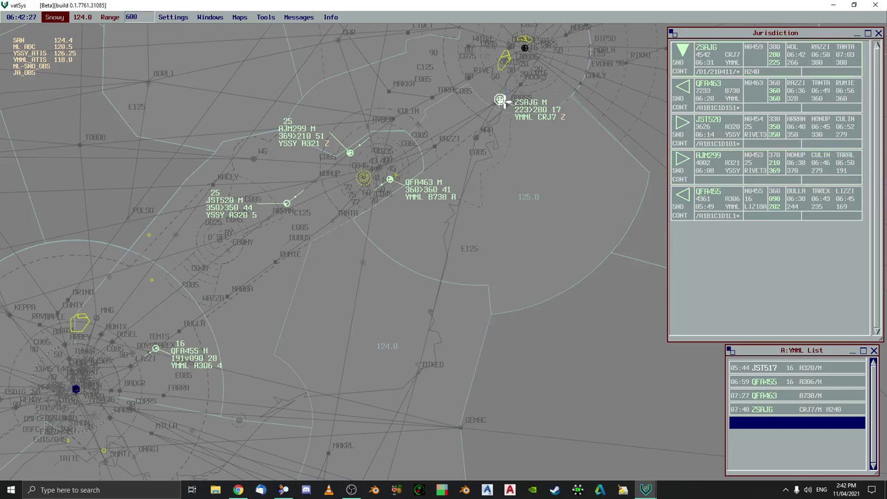
middle_click(499, 101)
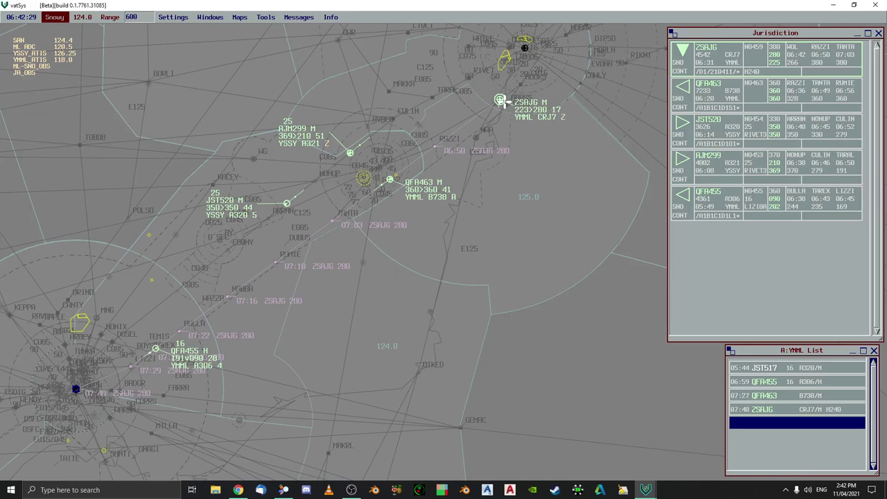
middle_click(499, 100)
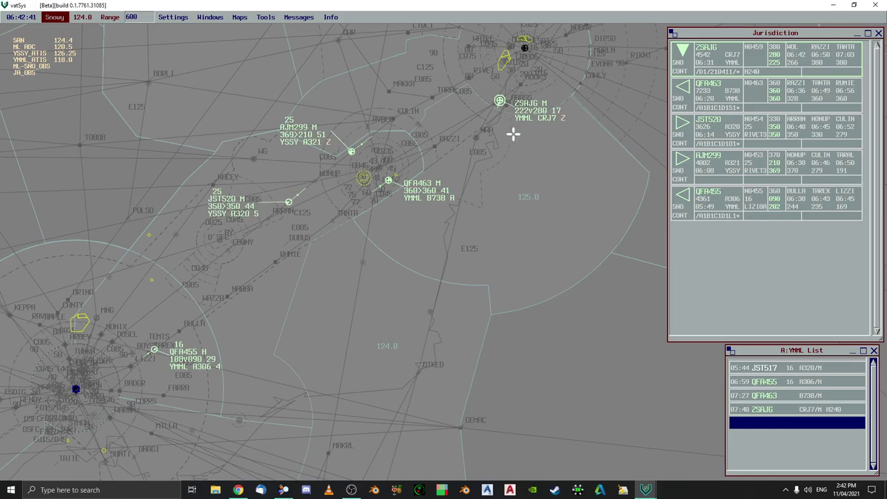
left_click_drag(411, 73, 602, 134)
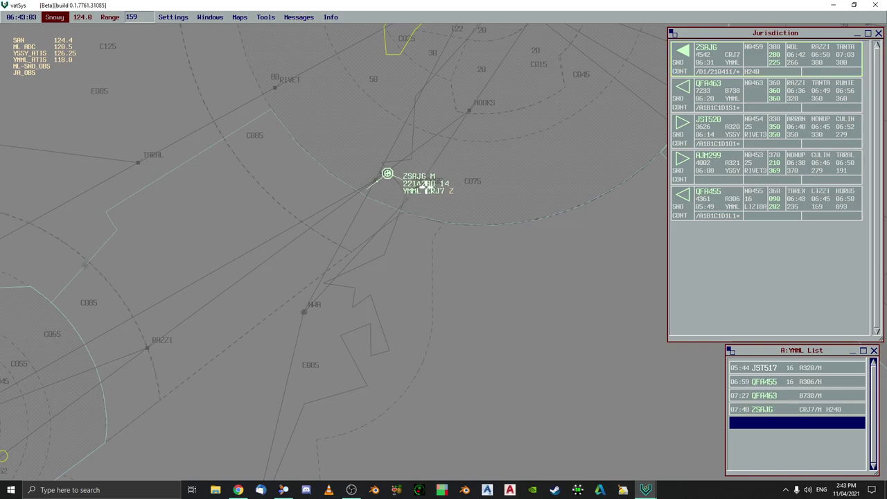
Open the SY_APP chat via Messages to read about SWR173 departing
left_click(298, 17)
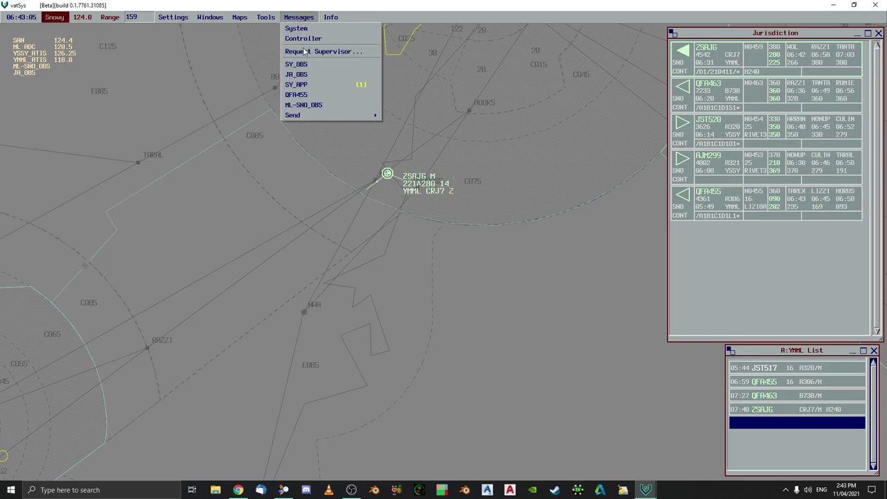
left_click(308, 84)
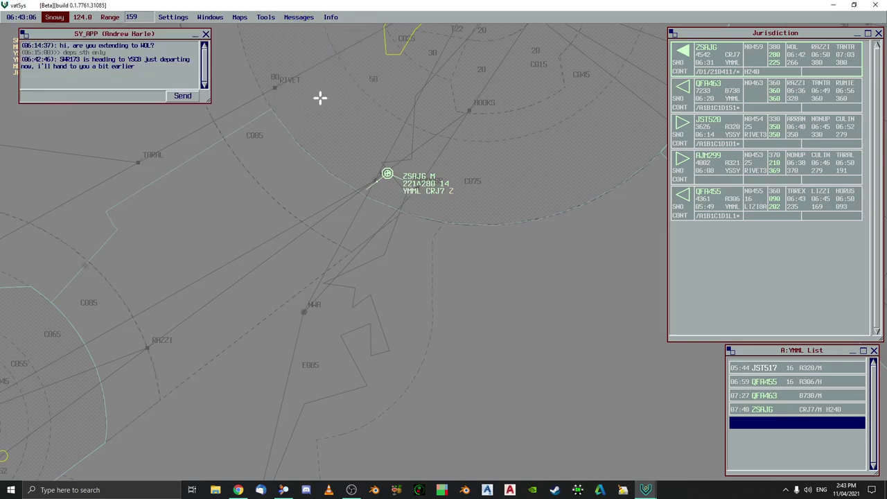
left_click(52, 98)
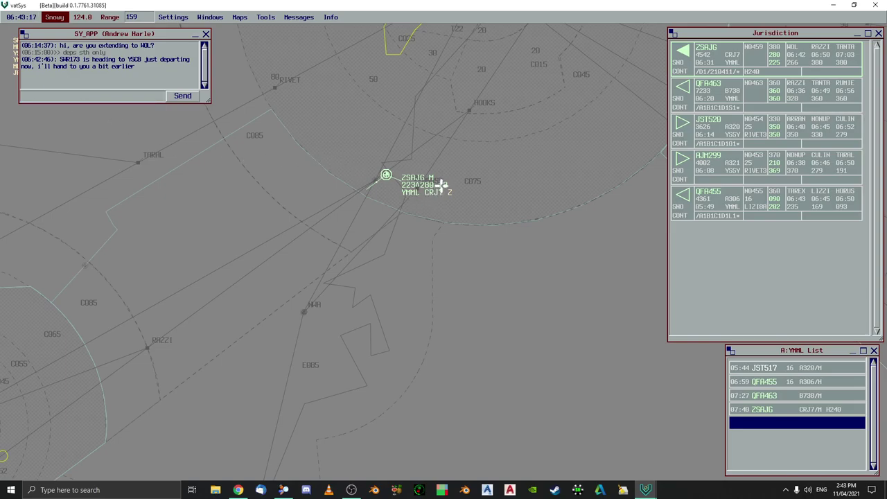
Pick 220 from ZSAJG's cleared-level menu in its label
left_click(424, 185)
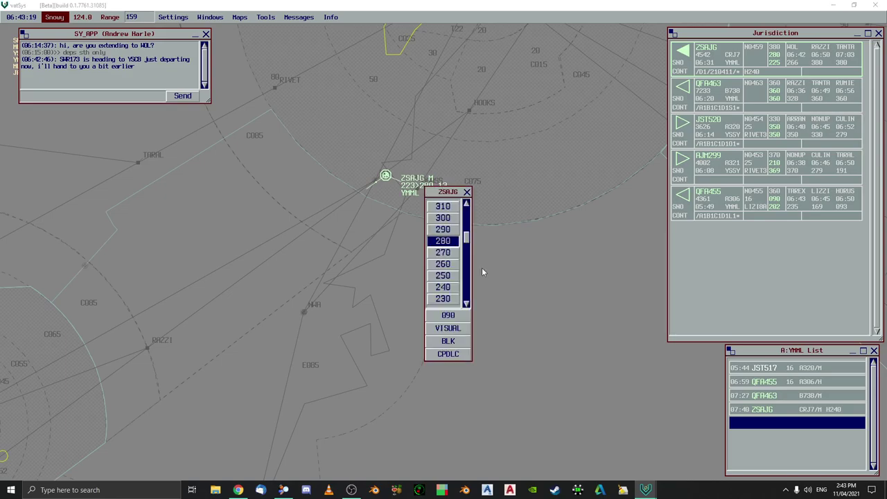
scroll(469, 253, "down", 3)
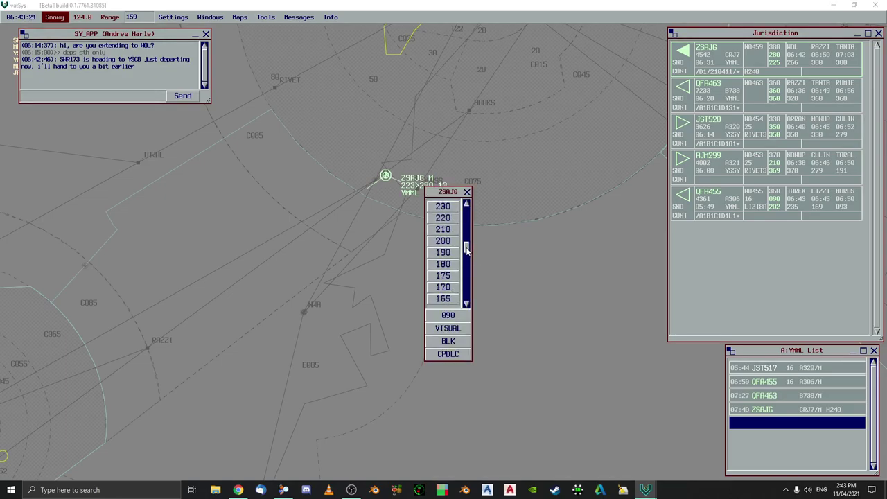
left_click(445, 220)
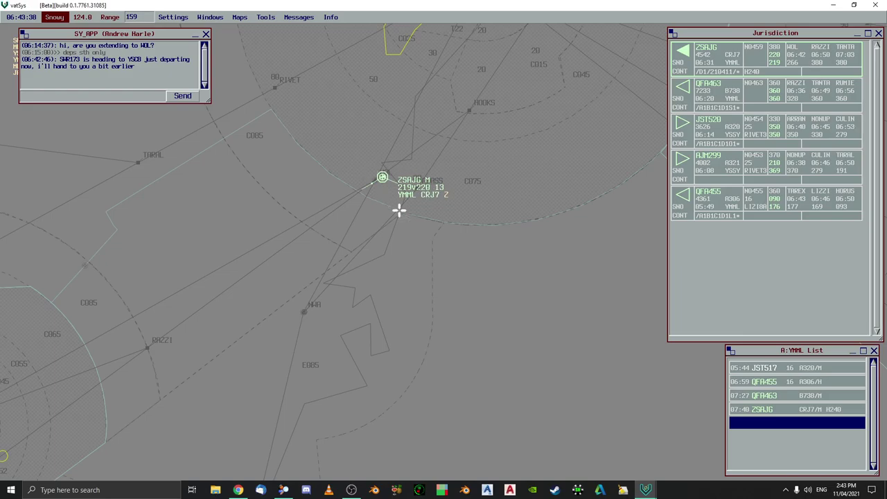
Reselect ZSAJG's track and check the SY_APP chat again
left_click(381, 179)
left_click(382, 179)
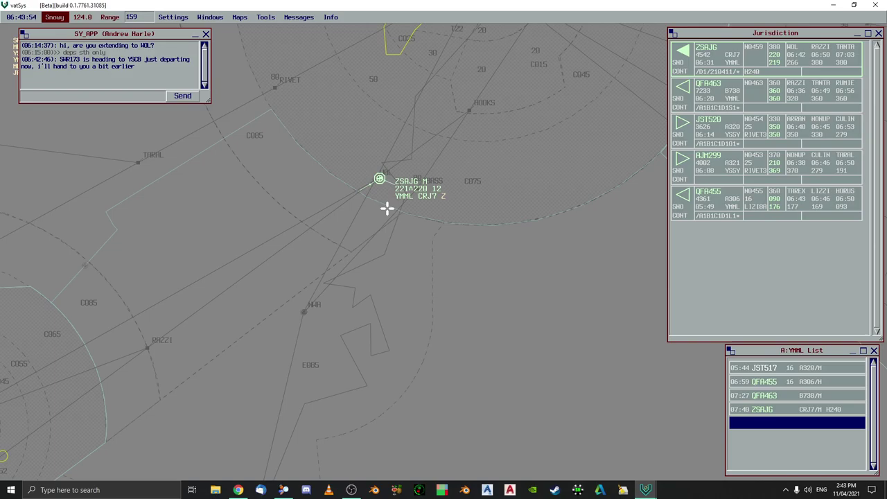
left_click(115, 99)
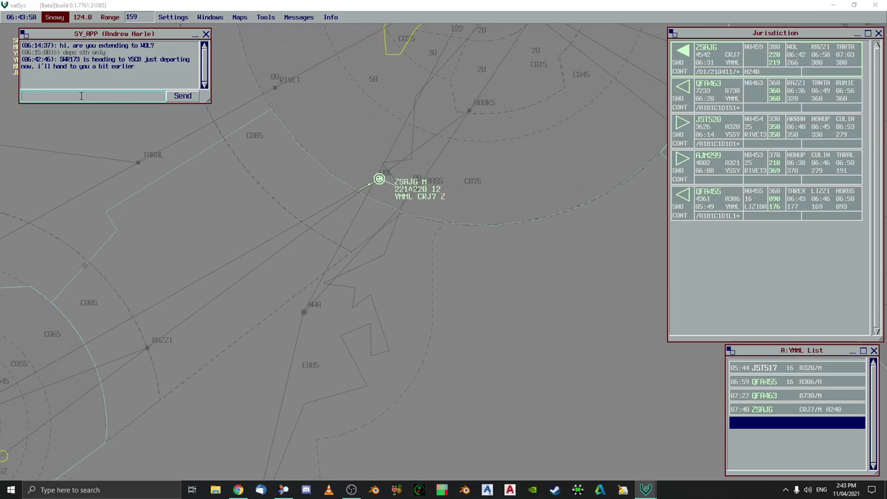
left_click(426, 229)
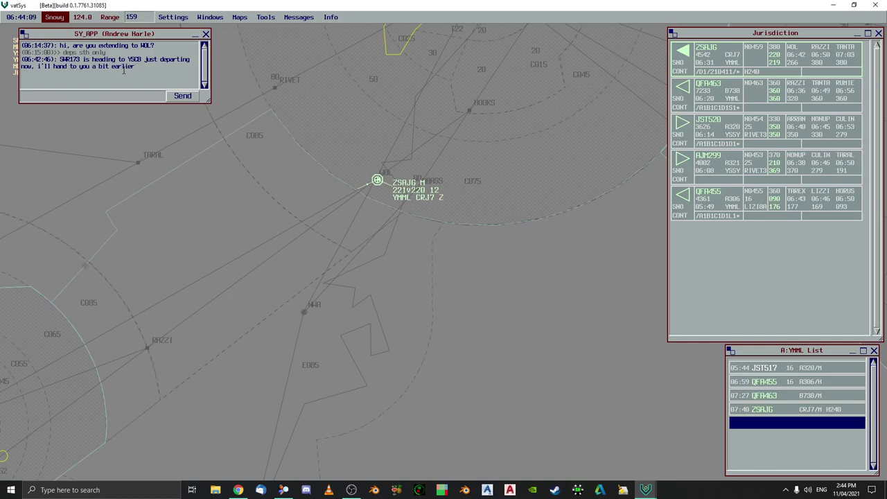
Close the SY_APP chat, zoom out to range 600 framing SWR173, and extend ZSAJG's data block
left_click(206, 34)
scroll(495, 241, "down", 5)
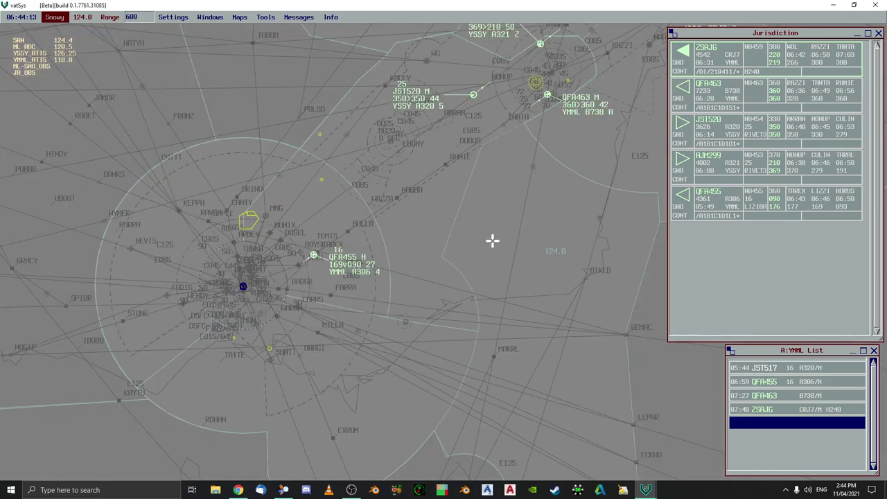
key("Up")
key("Right")
key("Up")
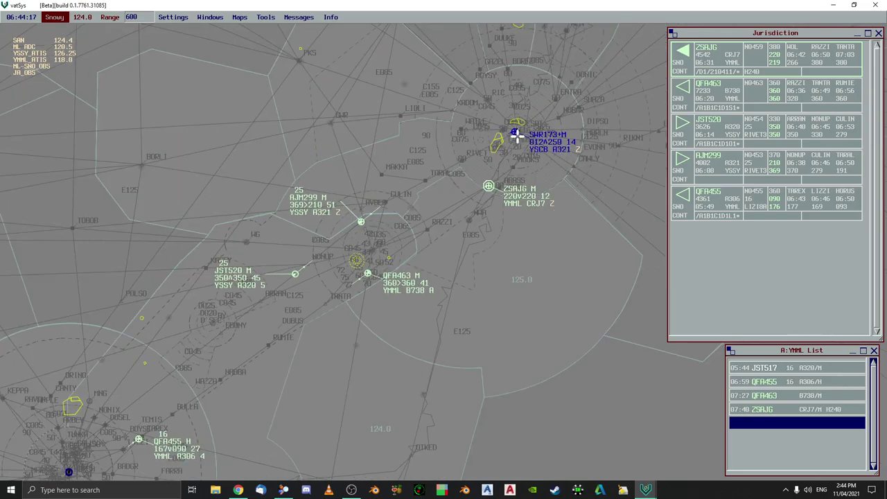
key("Down")
key("Down")
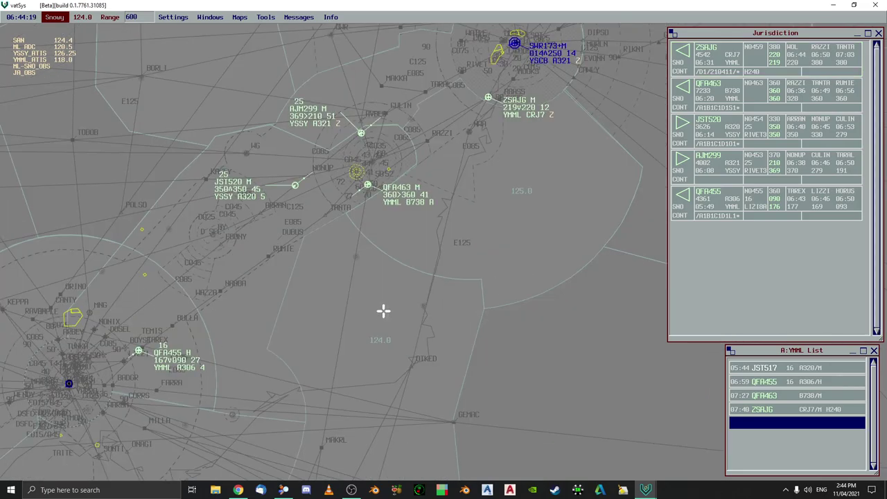
key("Left")
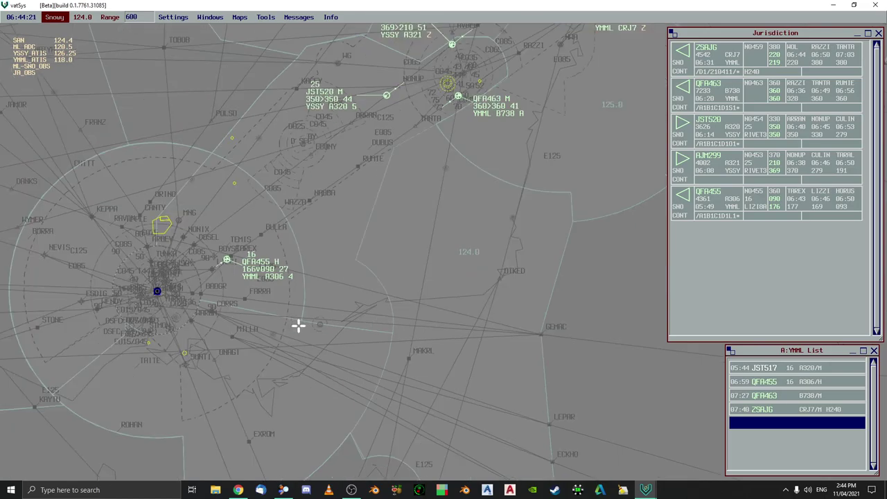
key("Right")
key("Up")
key("Up")
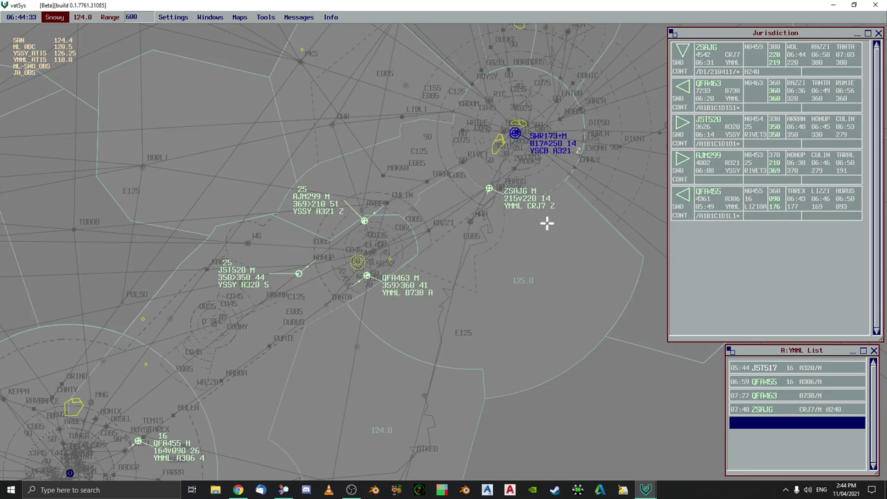
left_click_drag(519, 205, 555, 228)
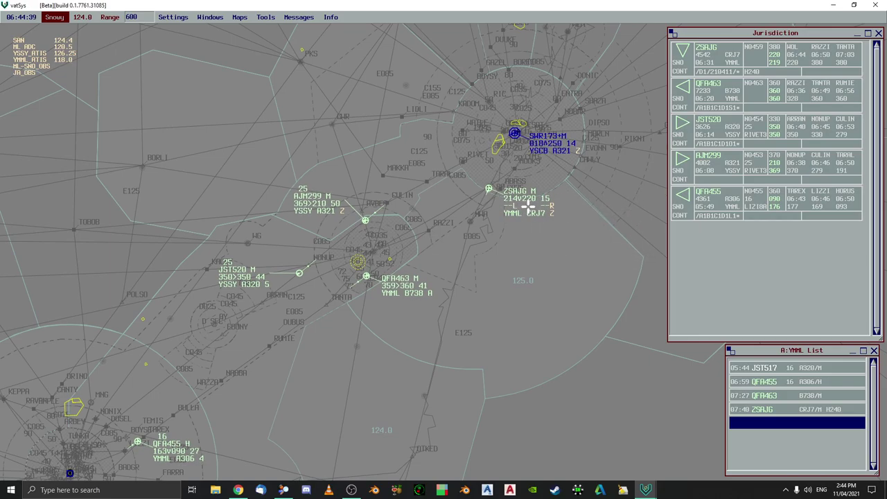
left_click(550, 205)
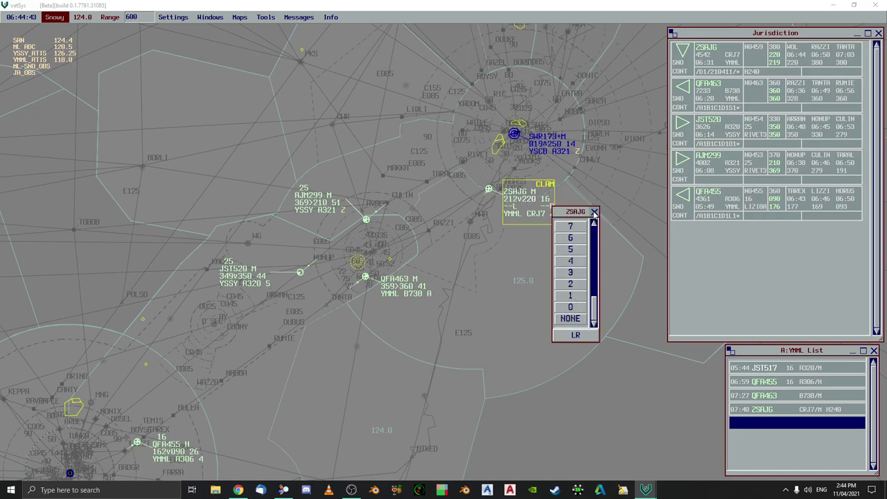
left_click(594, 211)
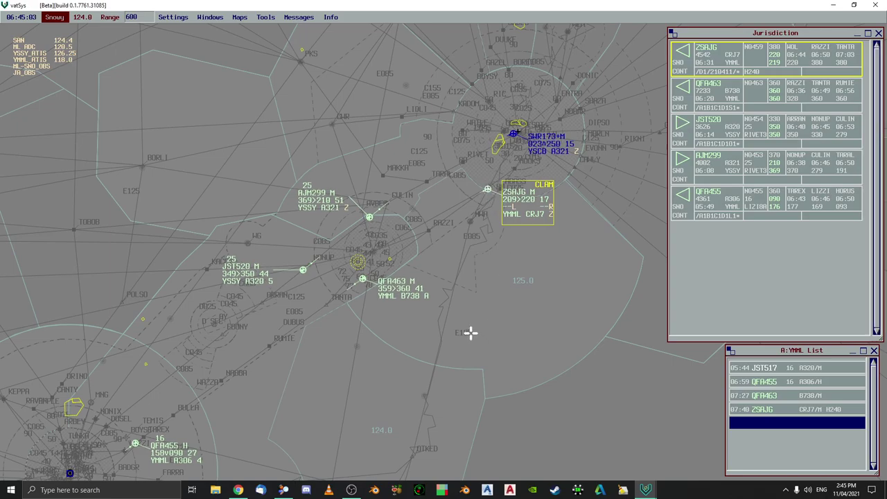
Clear JST520 down to 210, correcting an accidental 290 selection
left_click(303, 270)
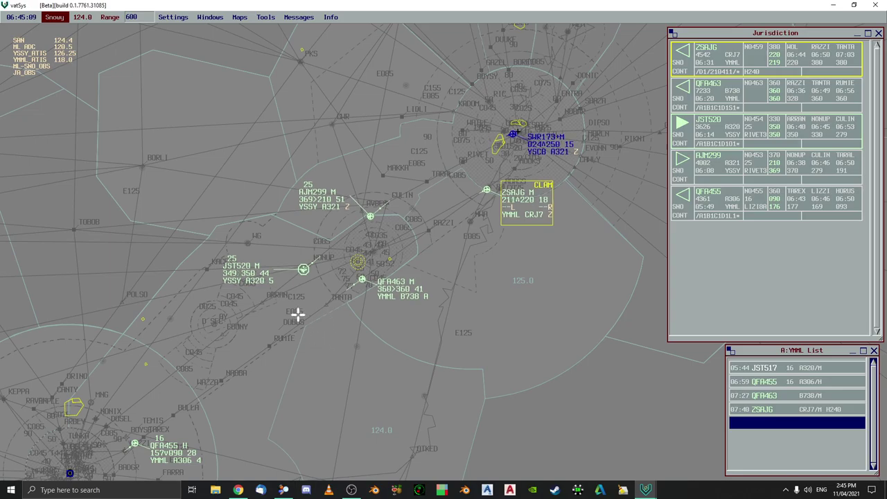
left_click(302, 270)
left_click(302, 270)
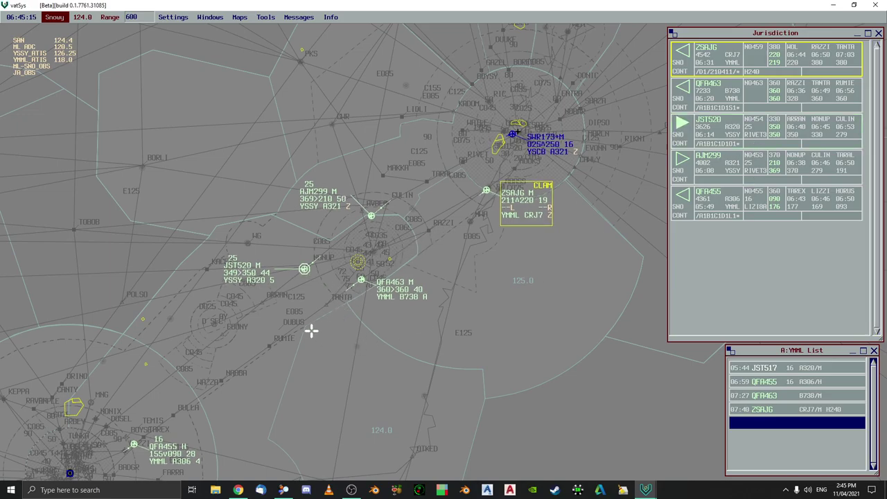
left_click(248, 272)
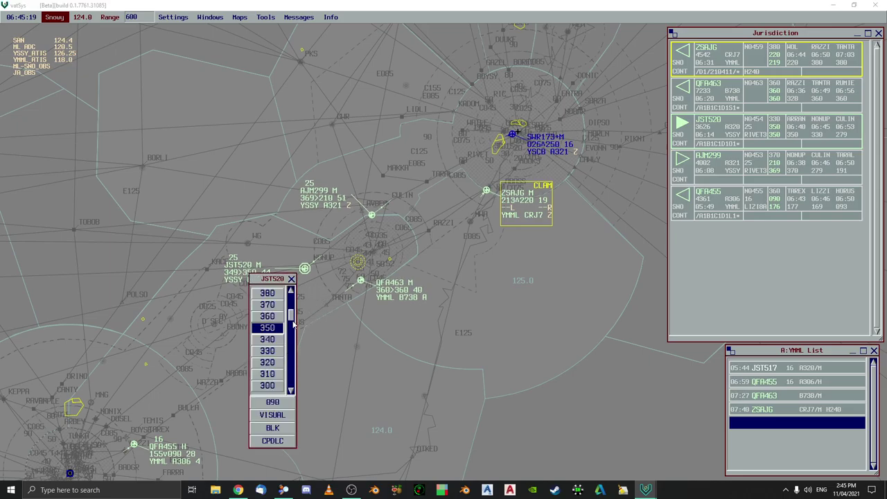
scroll(293, 320, "down", 5)
left_click(267, 293)
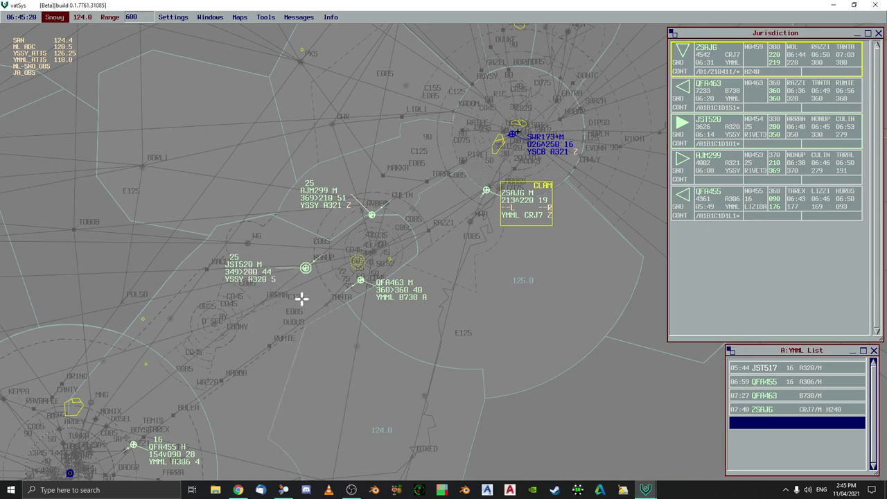
left_click(249, 272)
left_click(269, 314)
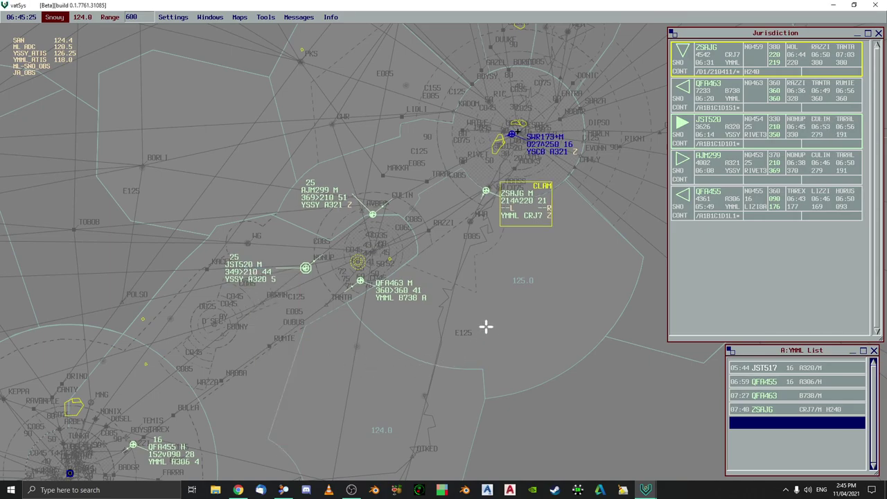
Review SWR173's flight plan, then select AJM299's track
left_click(542, 138)
left_click(565, 149)
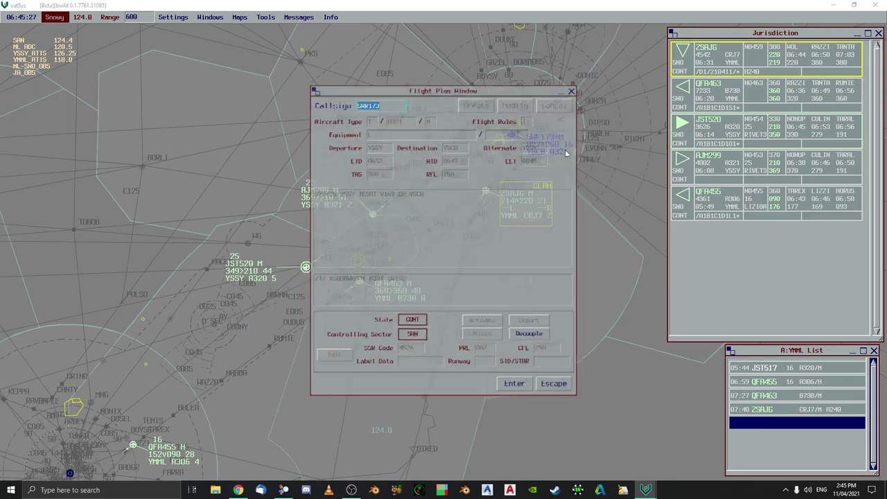
left_click(574, 87)
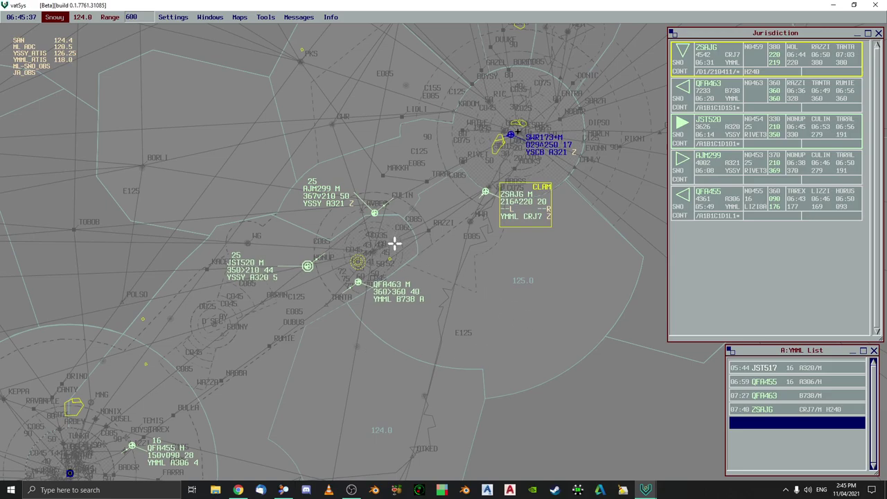
left_click(381, 218)
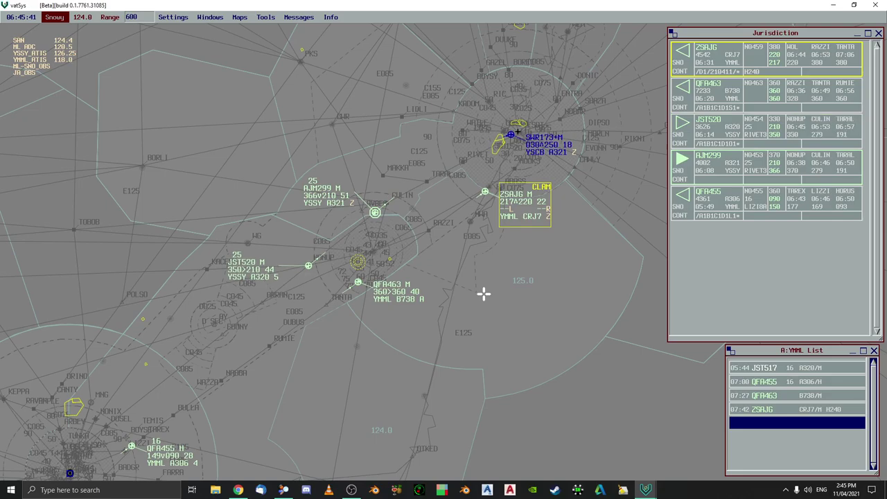
Recentre the scope on Melbourne and clear QFA455 down to 050, reading 136v050
left_click(309, 265)
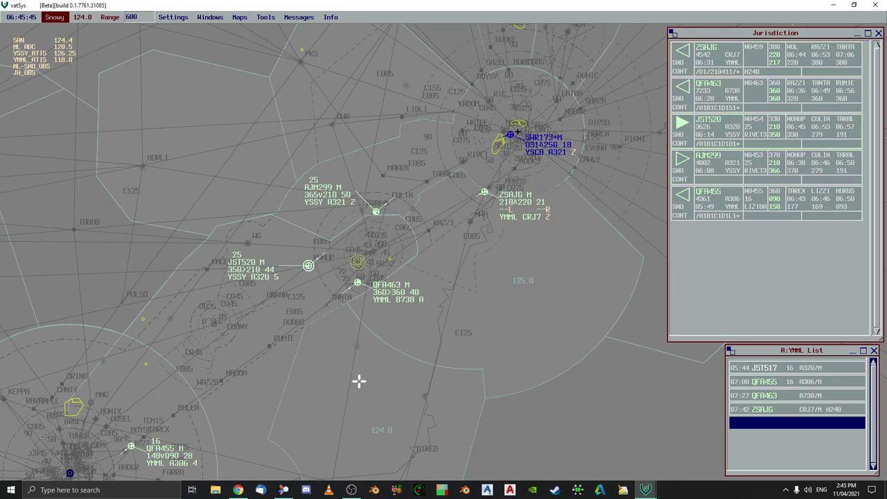
key("Down")
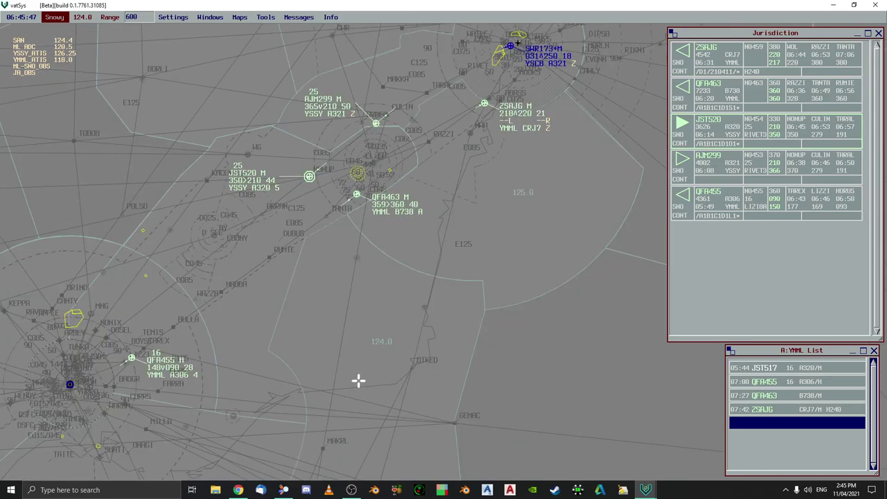
key("Left")
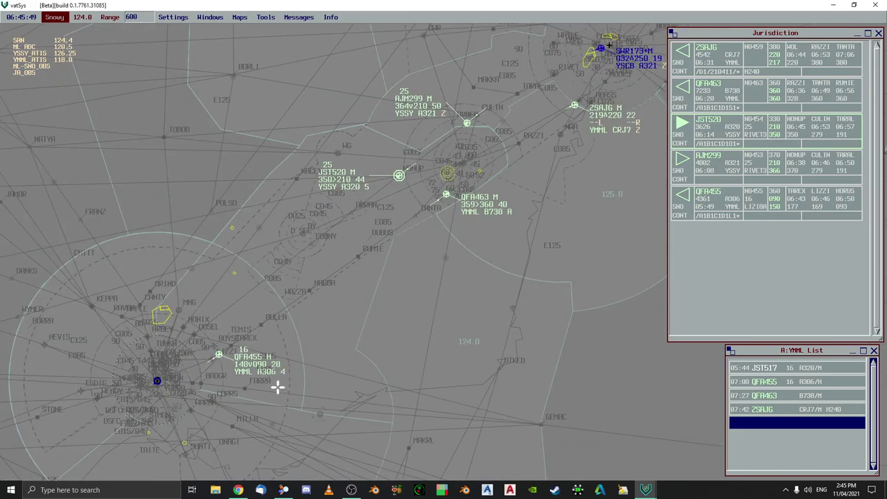
key("Down")
key("Left")
key("Left")
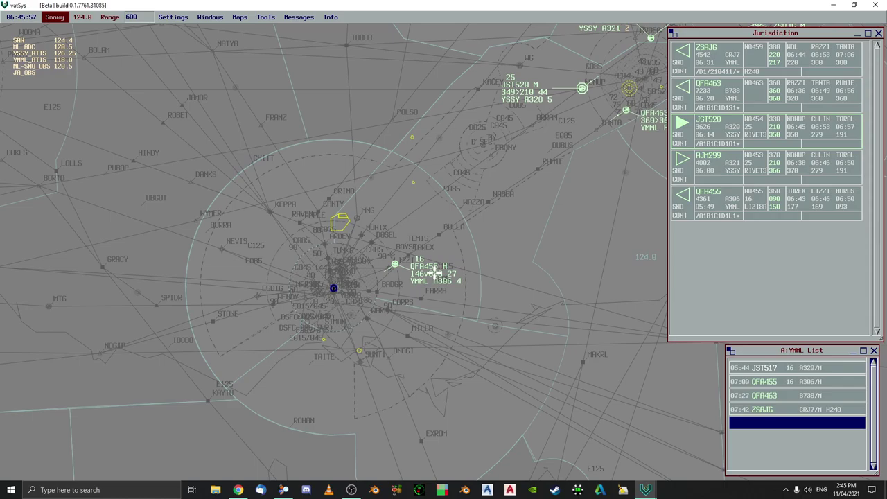
left_click(433, 274)
scroll(476, 359, "down", 5)
left_click(464, 363)
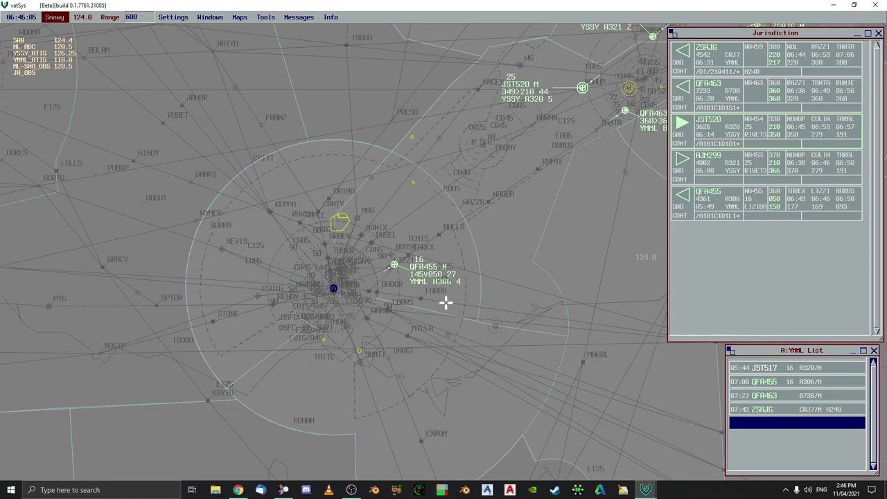
scroll(418, 314, "up", 1)
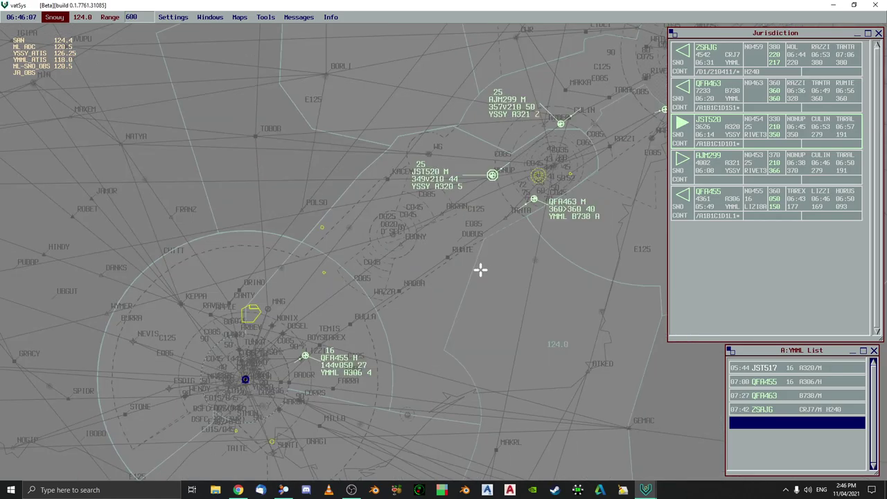
scroll(421, 295, "down", 1)
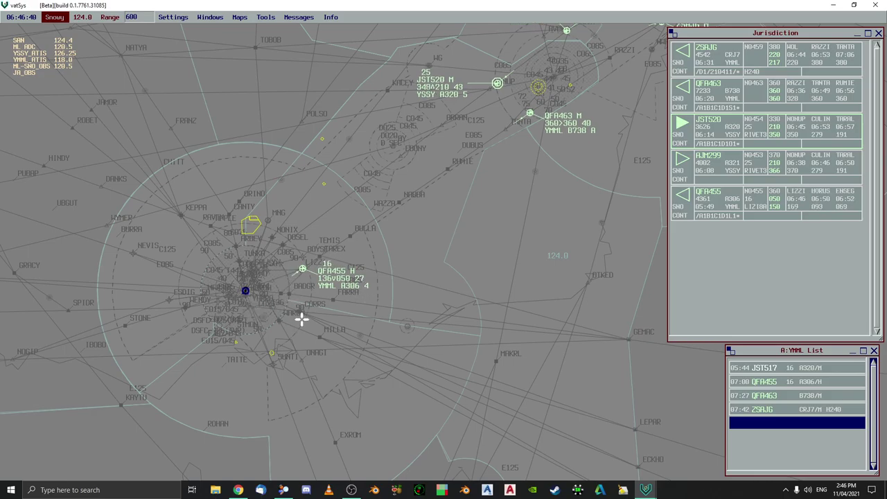
left_click_drag(301, 316, 460, 350)
left_click(468, 150)
mouse_move(468, 150)
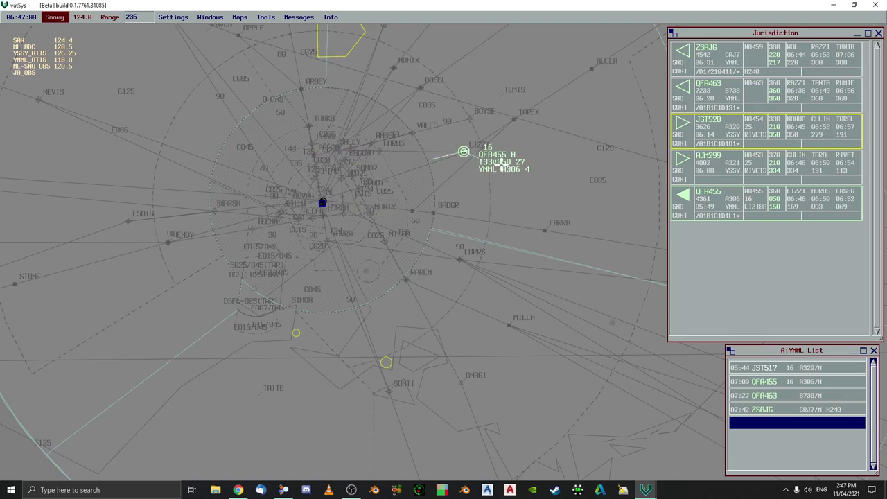
left_click_drag(618, 149, 529, 240)
key("Right")
key("Right")
key("Up")
key("Up")
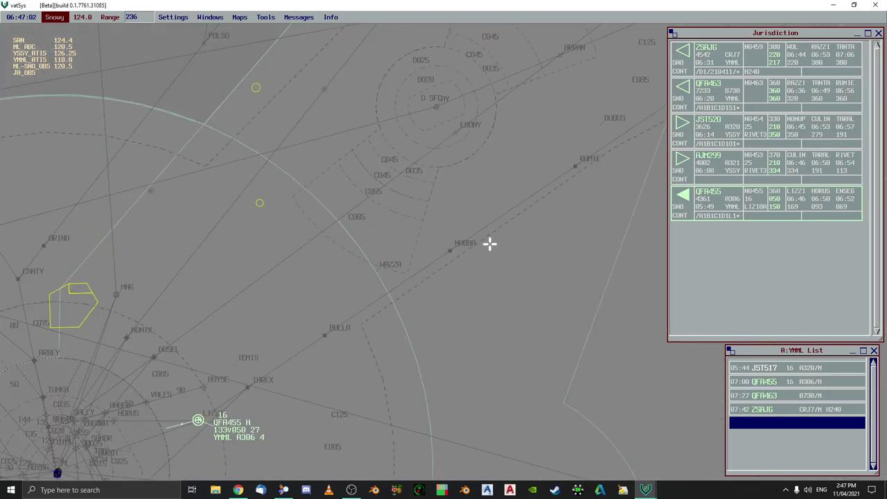
scroll(489, 243, "down", 4)
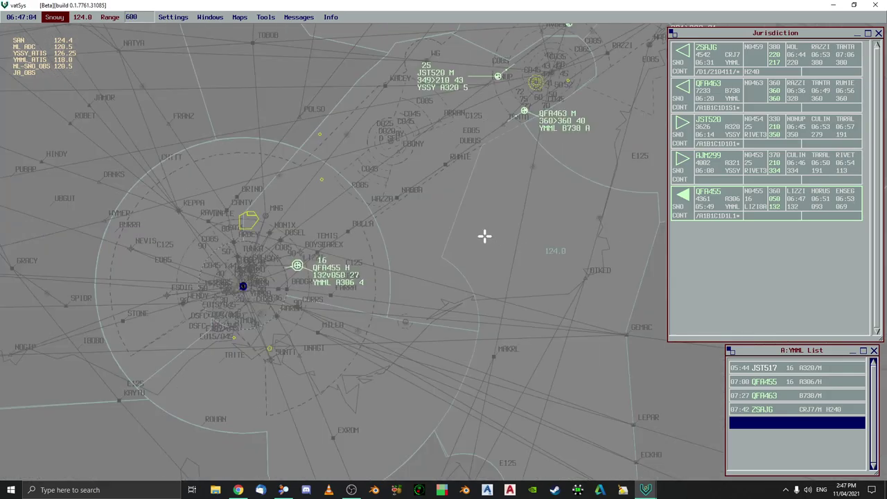
key("Down")
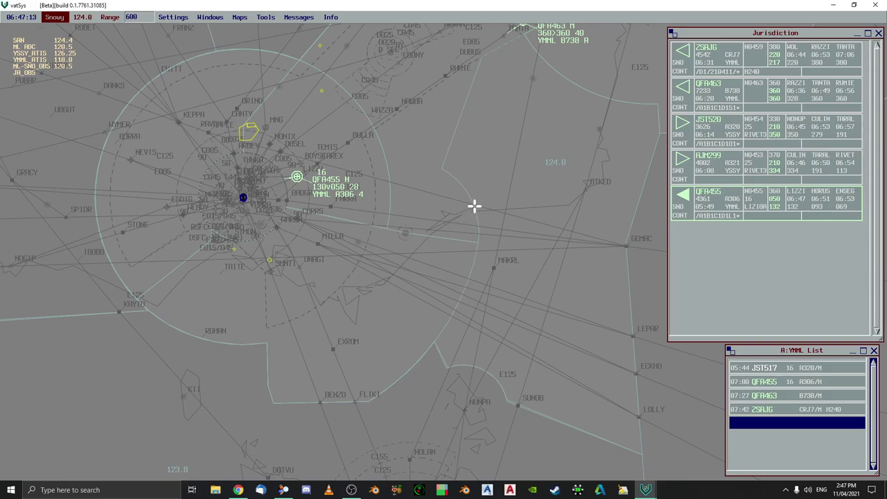
key("Up")
key("Right")
Accept jurisdiction of SWR173 from its callsign menu
key("Up")
key("Right")
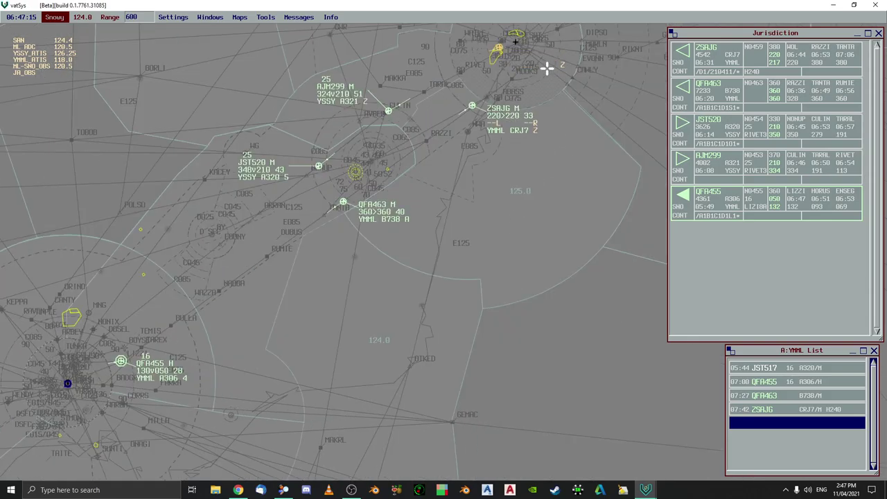
left_click(532, 47)
left_click(548, 86)
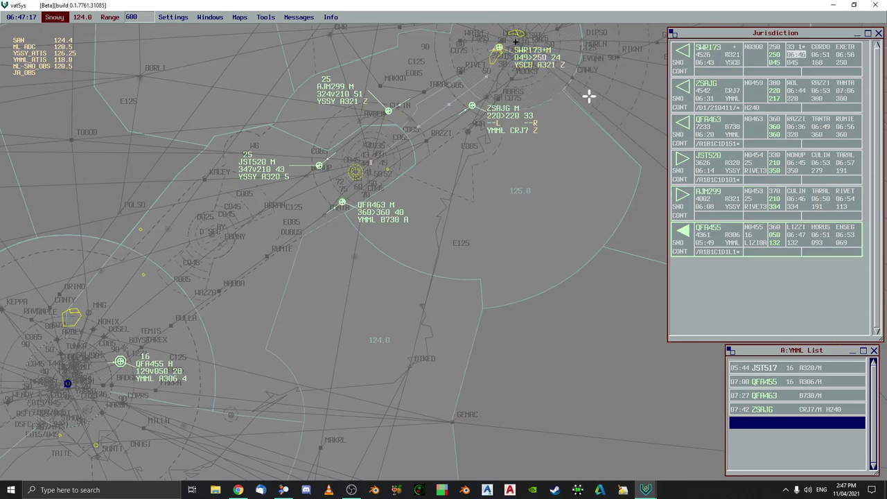
Review SWR173's flight plan and reframe the scope on the traffic
left_click(528, 50)
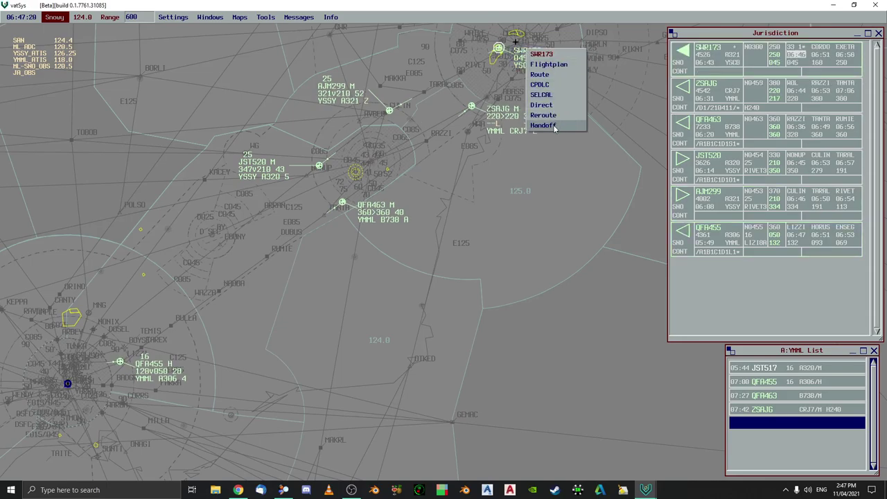
left_click(548, 64)
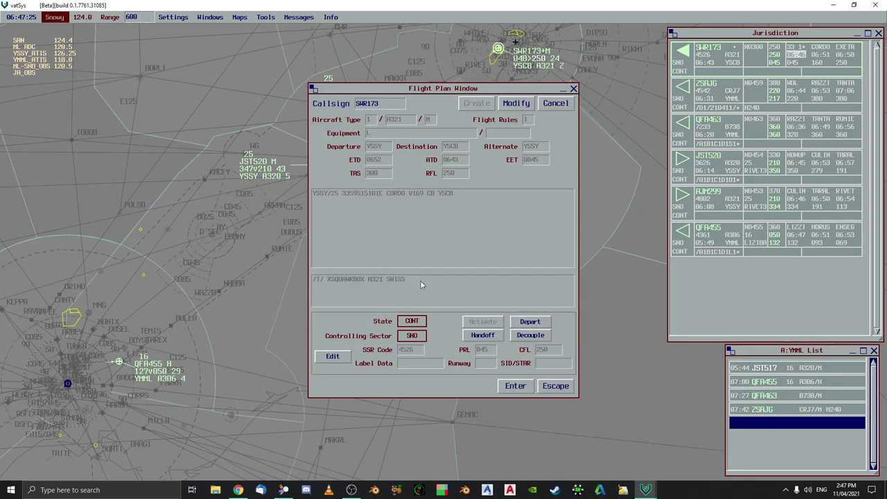
left_click(573, 89)
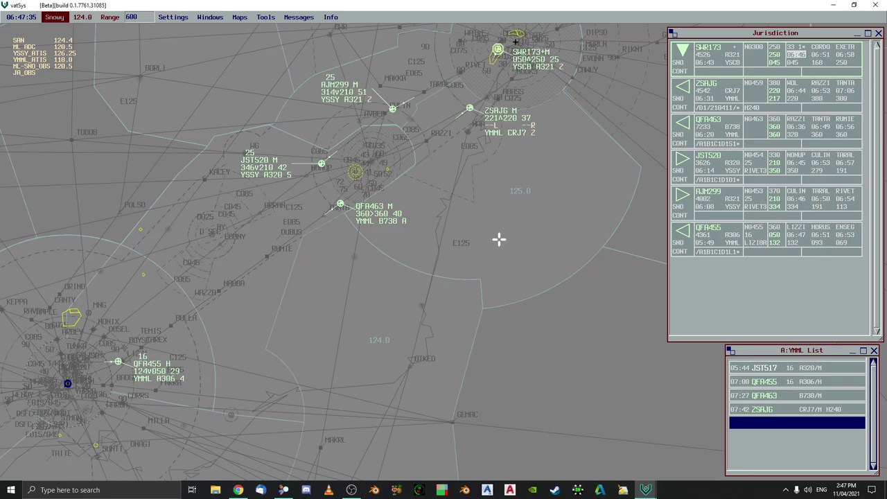
left_click_drag(498, 239, 499, 328)
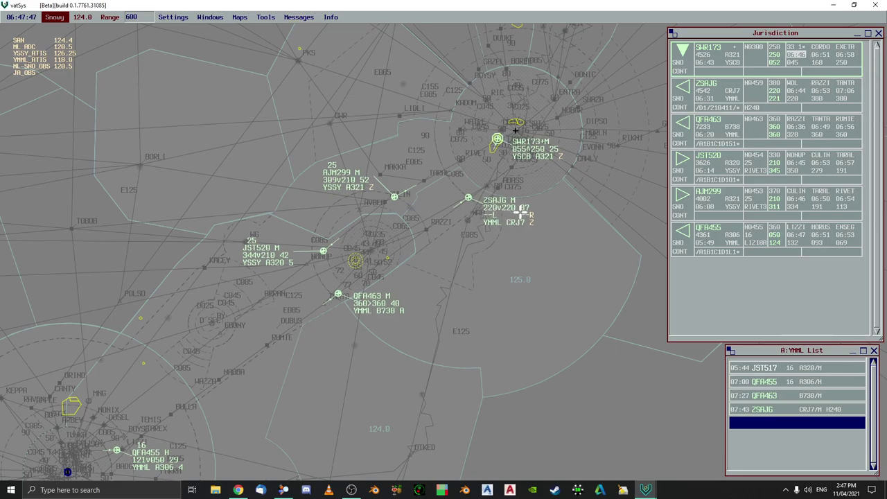
left_click(299, 17)
left_click(318, 37)
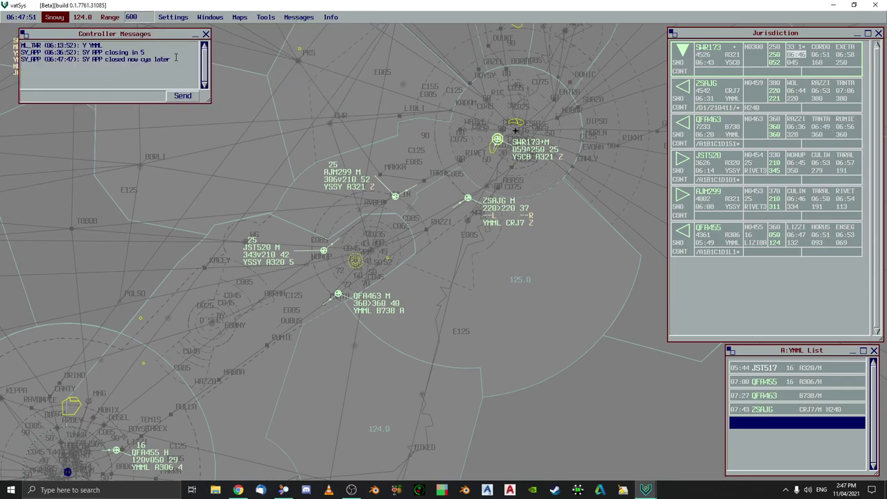
left_click(205, 33)
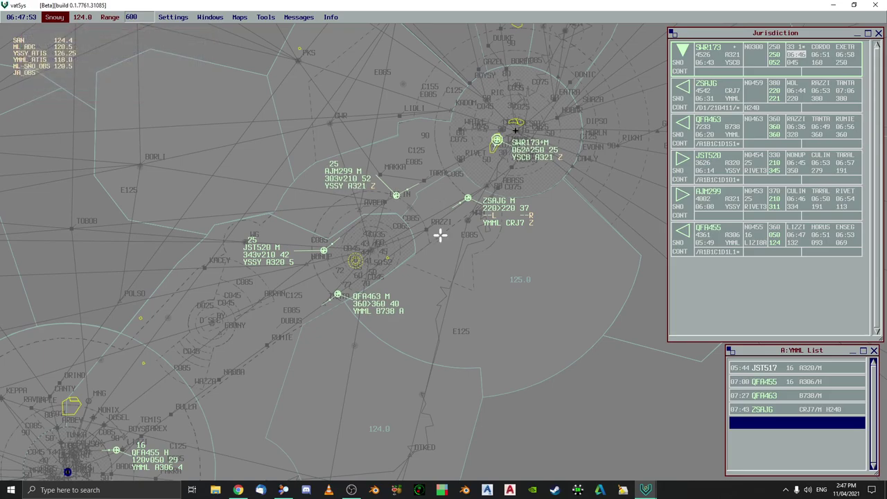
key("Down")
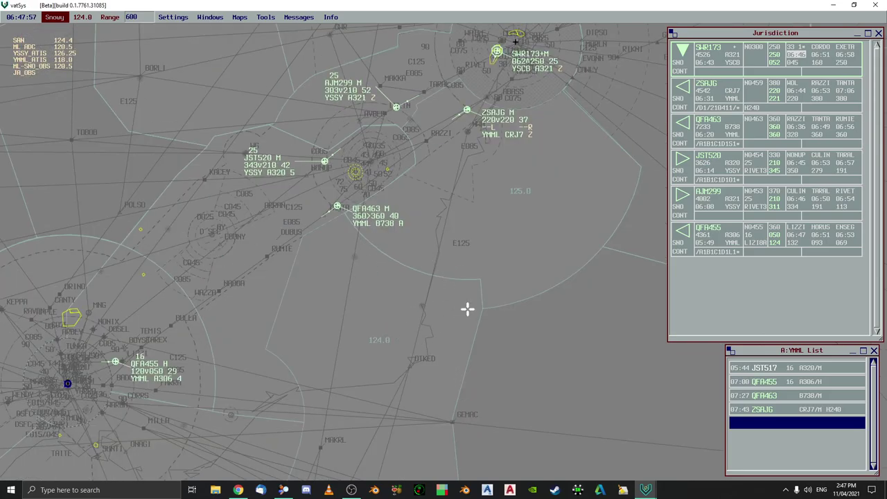
key("Up")
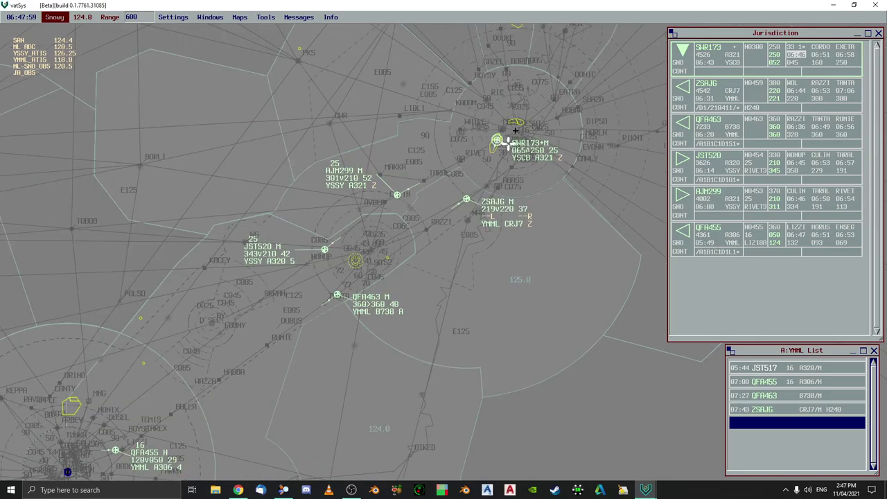
mouse_move(506, 143)
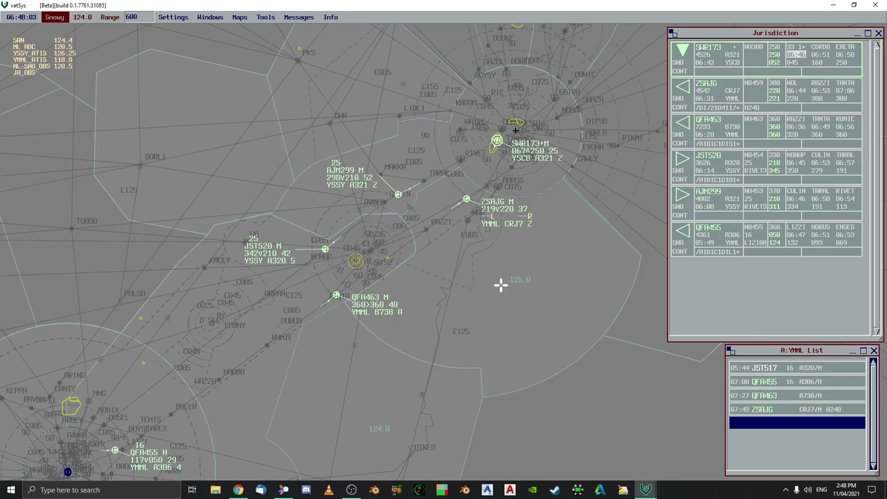
left_click(463, 199)
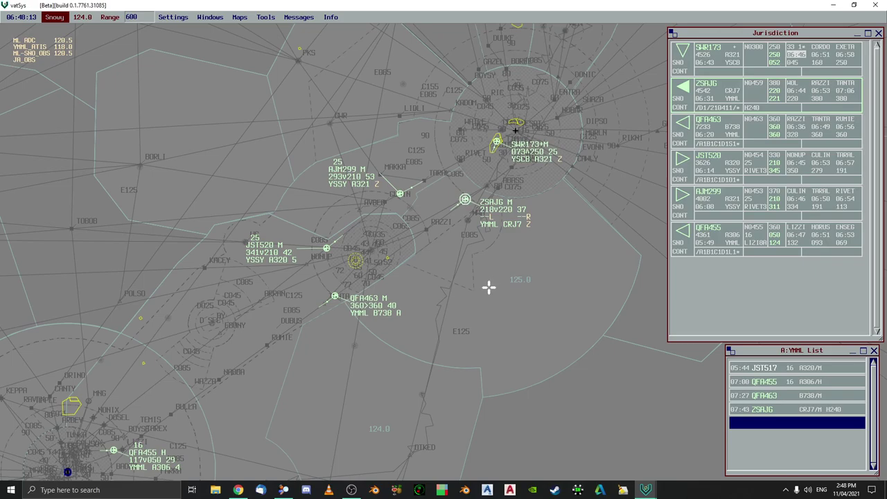
key("Down")
key("Down")
key("Left")
key("Left")
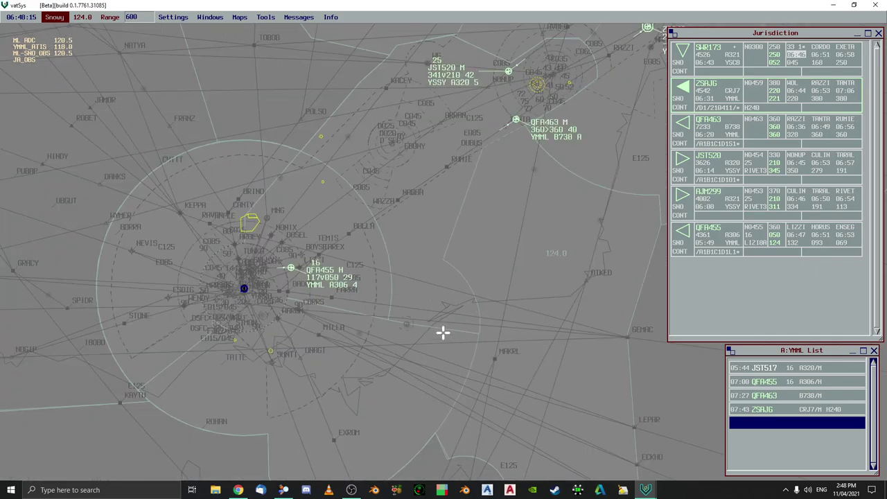
key("Up")
key("Right")
key("Right")
key("Up")
key("Down")
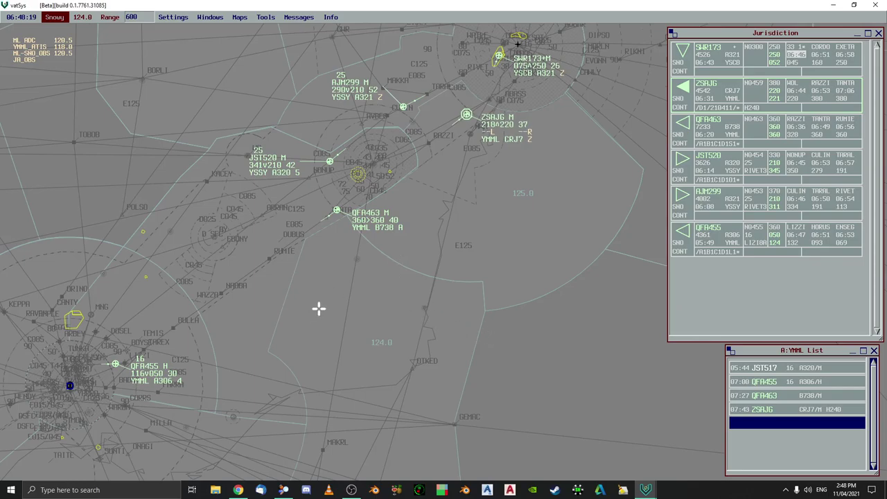
Clear AJM299 to descend to 090, so its label reads 270v090
left_click(403, 106)
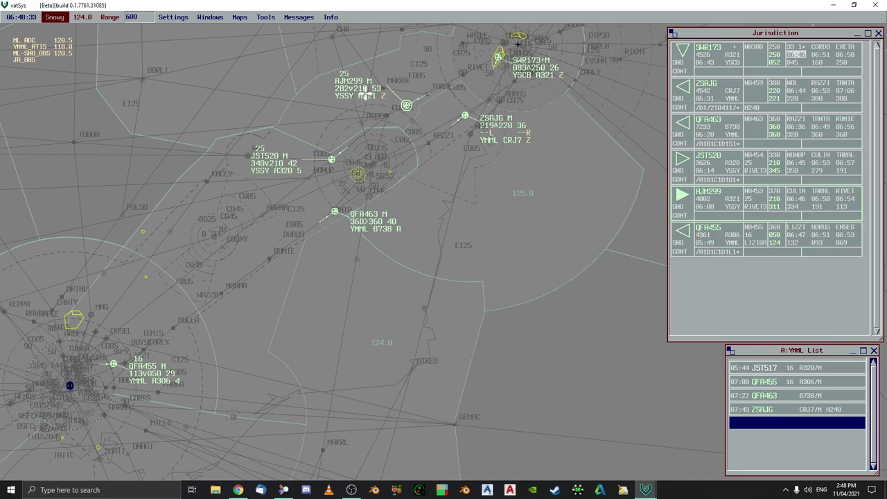
left_click(361, 90)
left_click(393, 216)
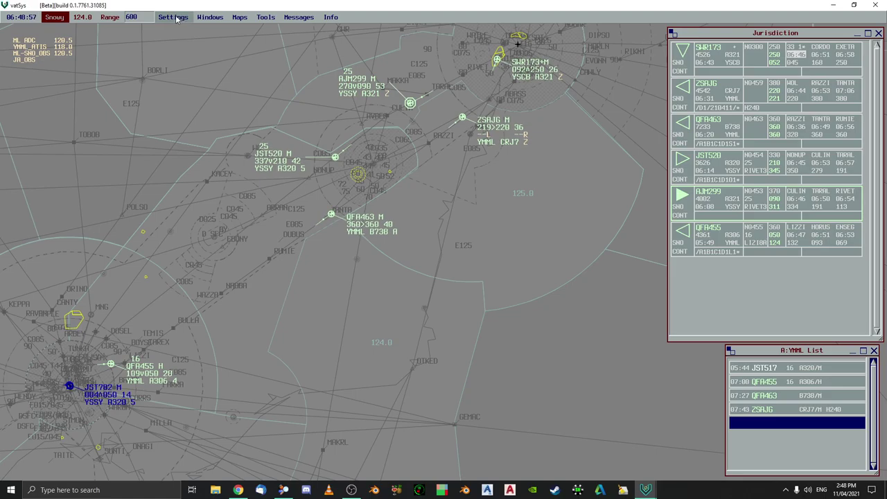
Disconnect Melbourne Centre from the network in the Connection dialog, then close it
left_click(178, 21)
left_click(182, 28)
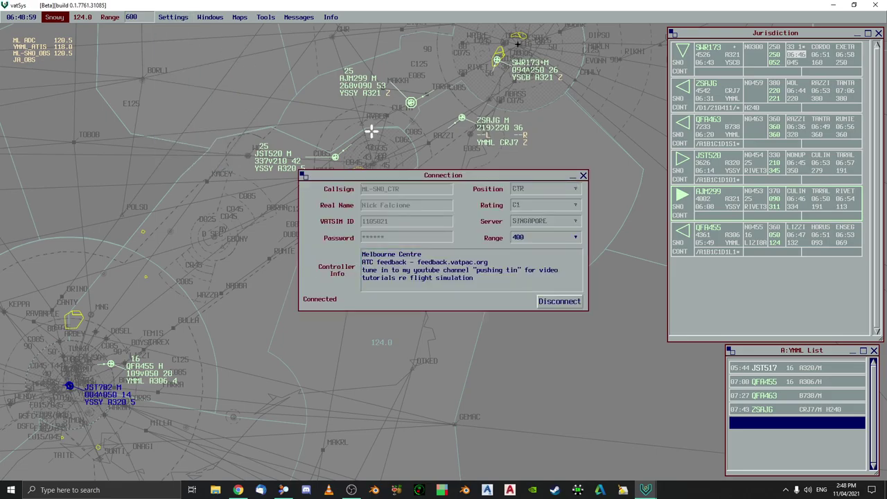
left_click(559, 301)
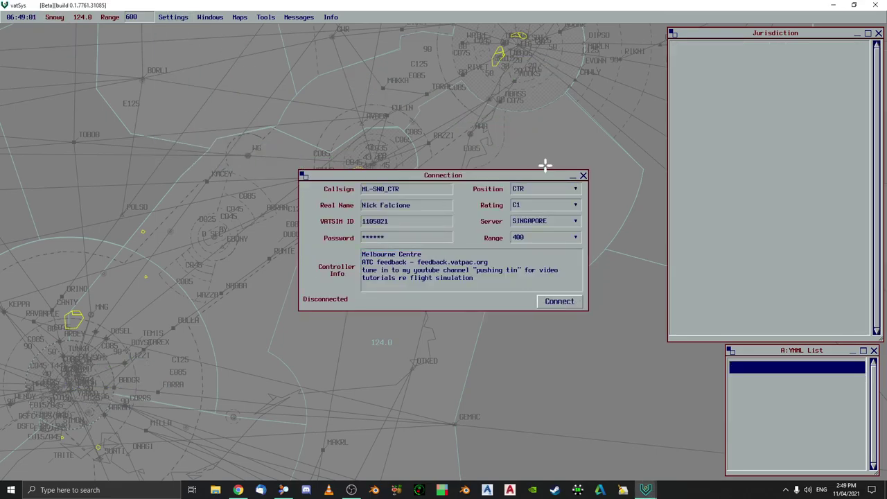
left_click(584, 175)
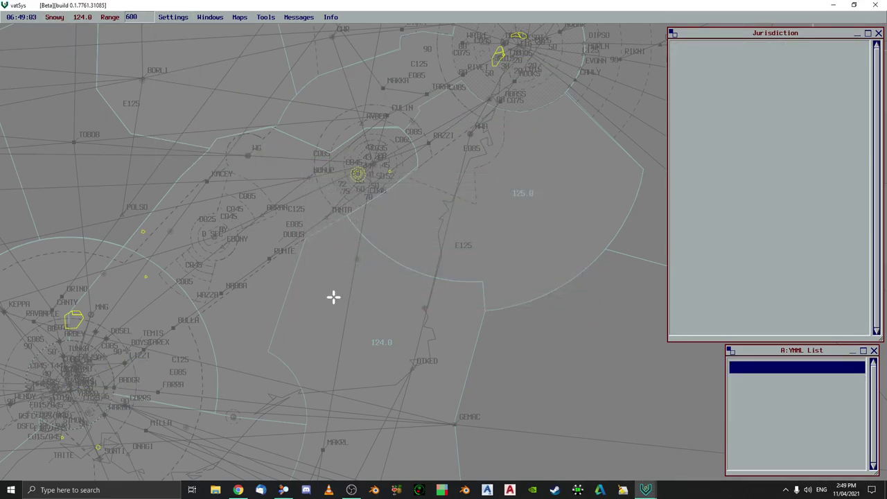